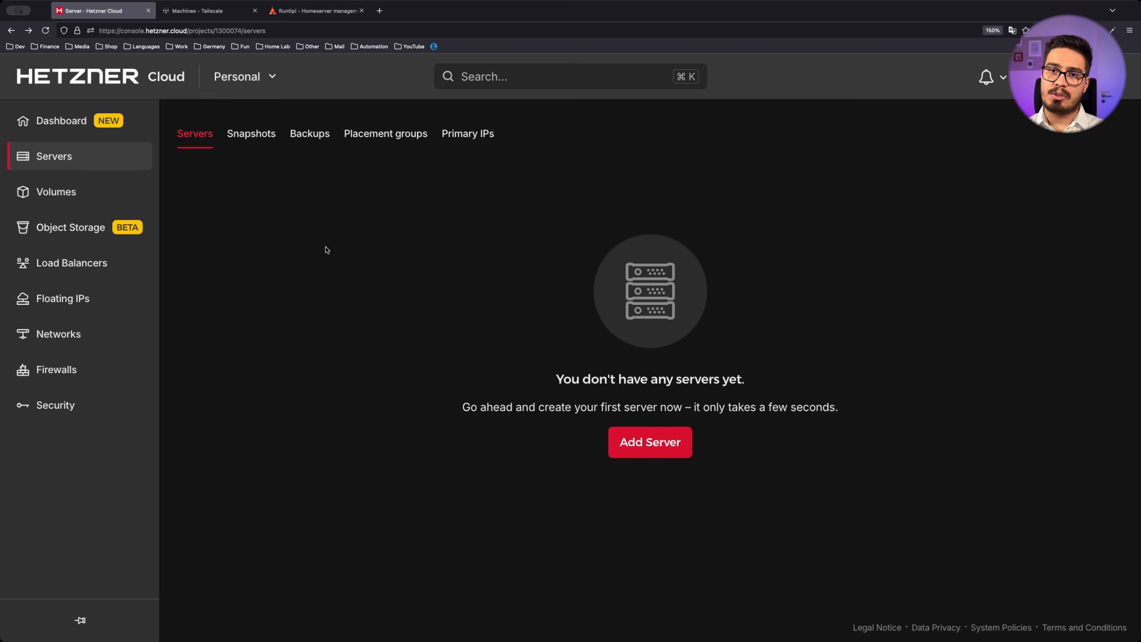
# Start a new Hetzner Cloud server in Helsinki, then bring up the Runtipi homepage
pyautogui.click(669, 450)
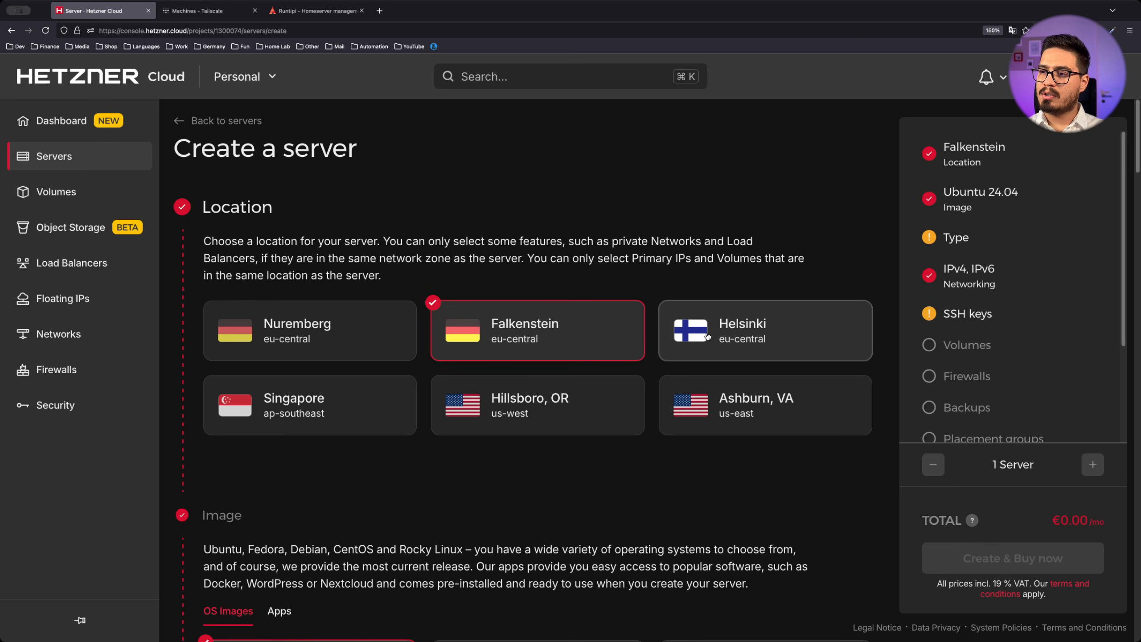
pyautogui.click(745, 327)
pyautogui.scroll(-1, 529, 227)
pyautogui.scroll(-10, 529, 227)
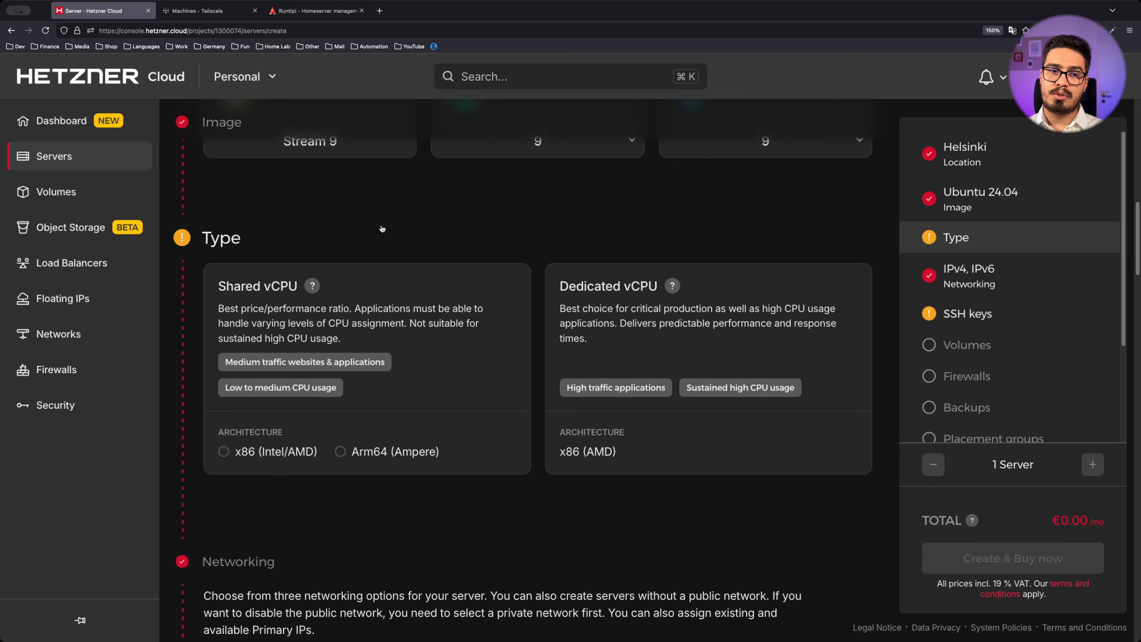
pyautogui.click(317, 12)
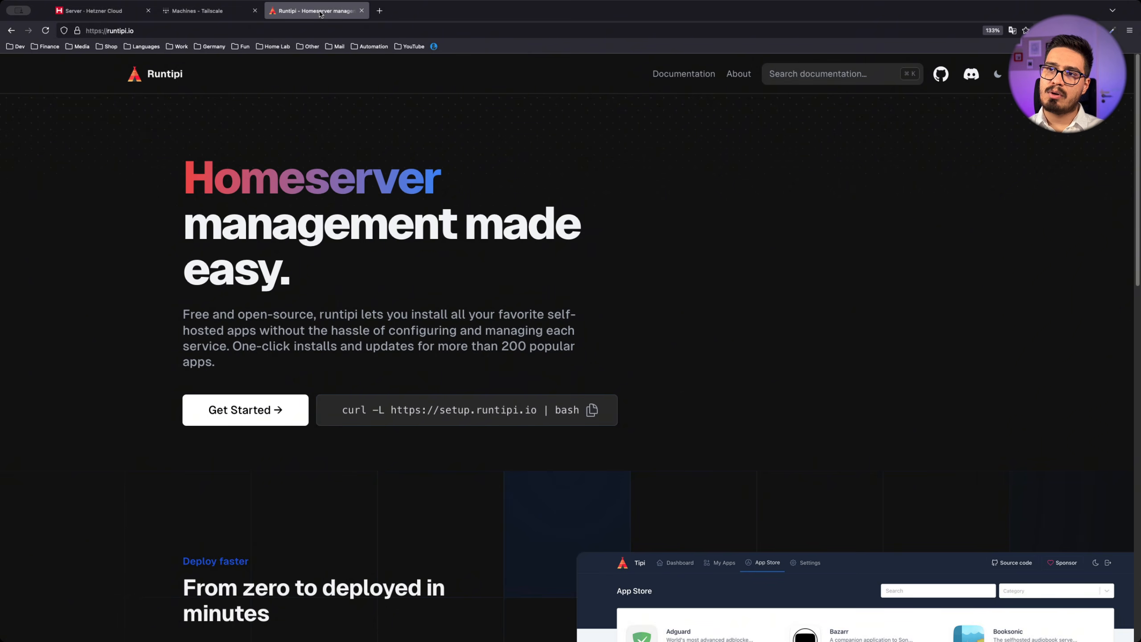
# Check the hardware requirements in Runtipi's Installation docs, then return to the Hetzner server setup
pyautogui.click(683, 75)
pyautogui.click(173, 185)
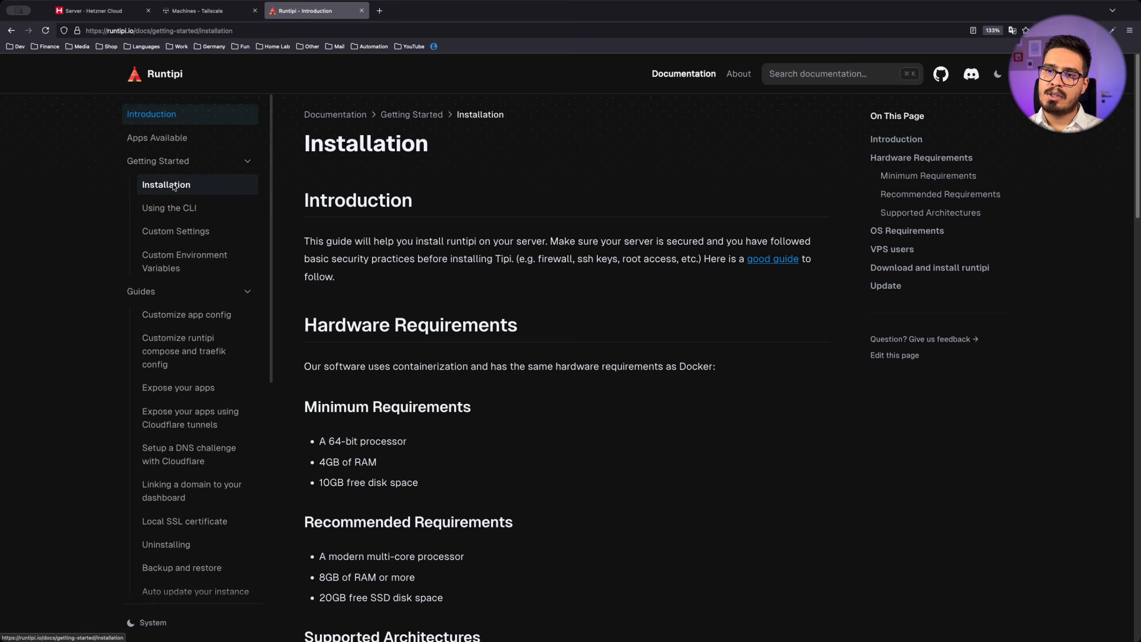
pyautogui.scroll(-3, 457, 231)
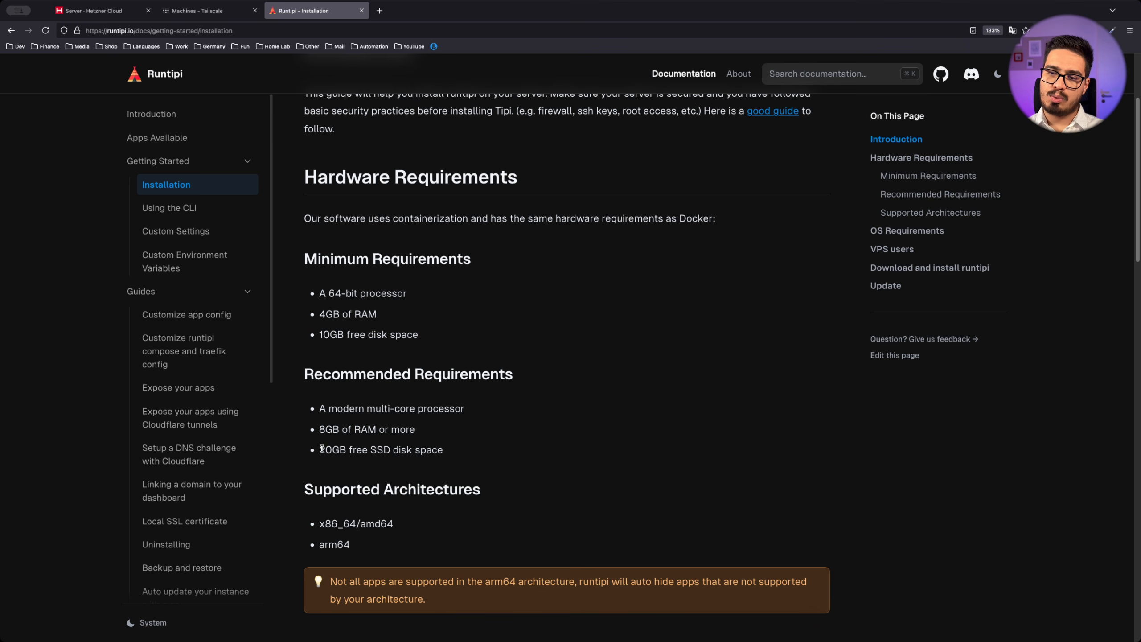
pyautogui.click(92, 10)
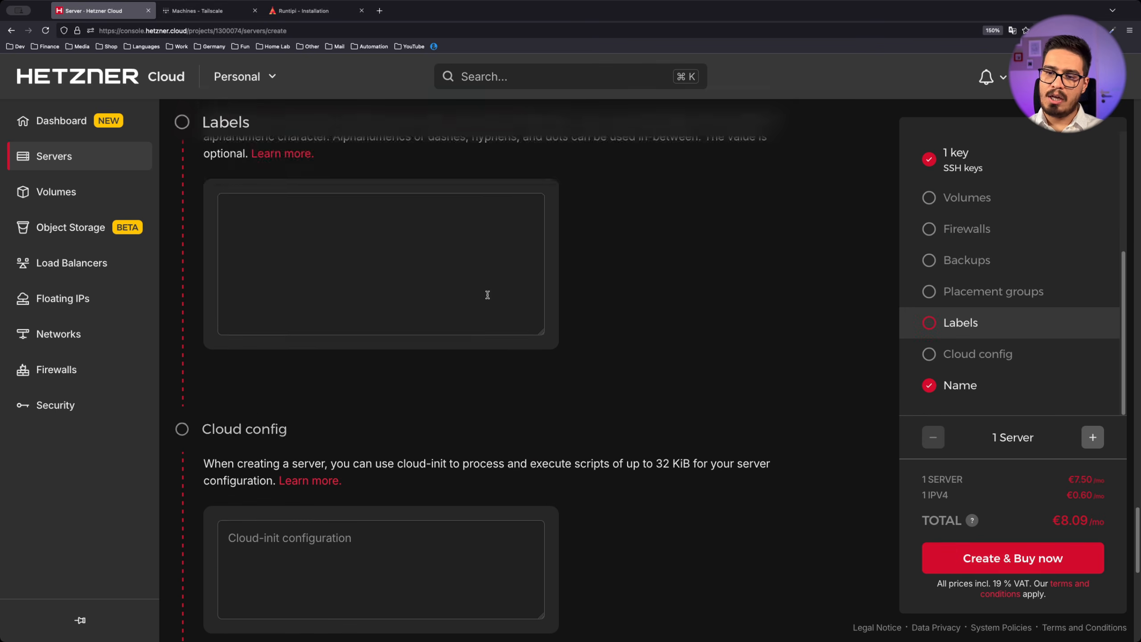
# Create and buy the configured CX32 server and open ubuntu-8gb-hel1-2's details
pyautogui.scroll(-3, 575, 337)
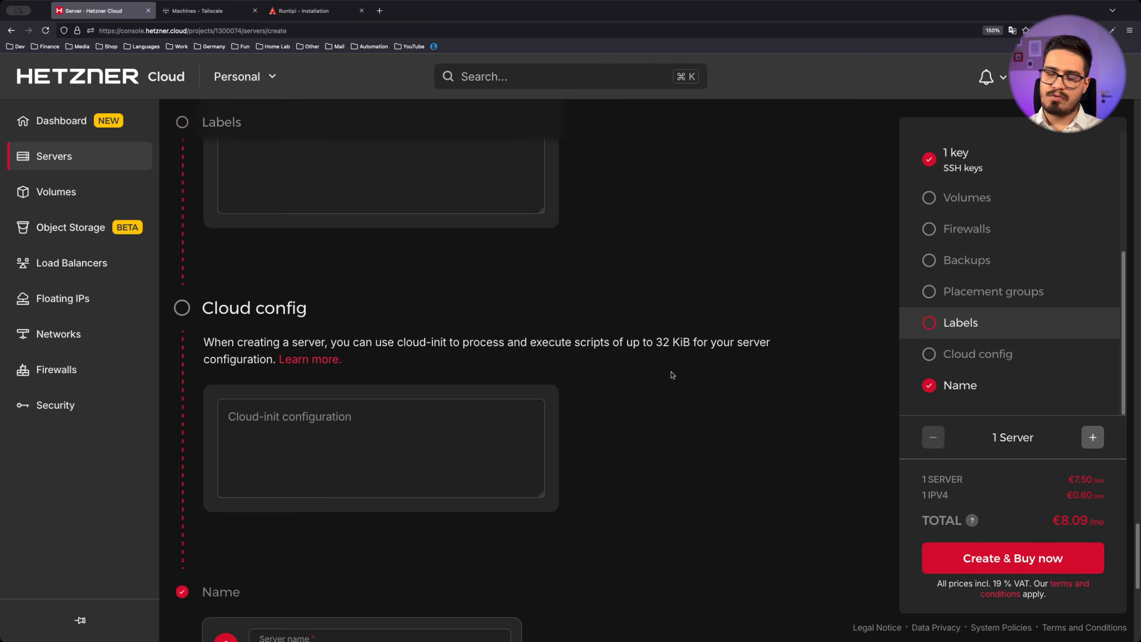
pyautogui.click(983, 561)
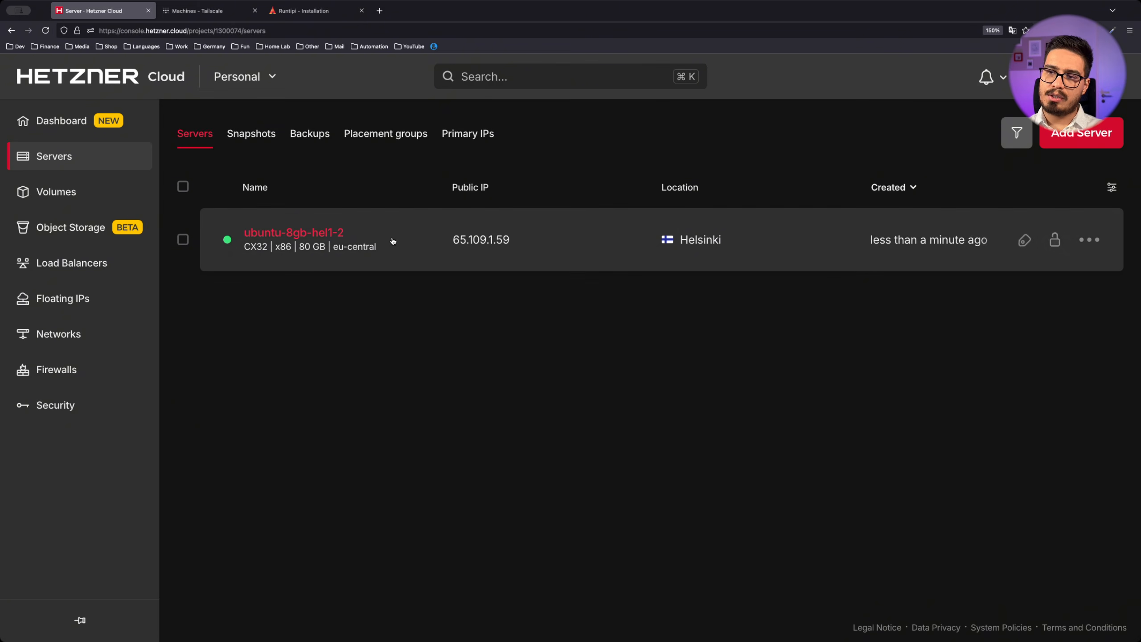
pyautogui.click(393, 241)
# Create firewall-runtipi with default TCP 22 and ICMP rules and apply it to the server
pyautogui.click(579, 188)
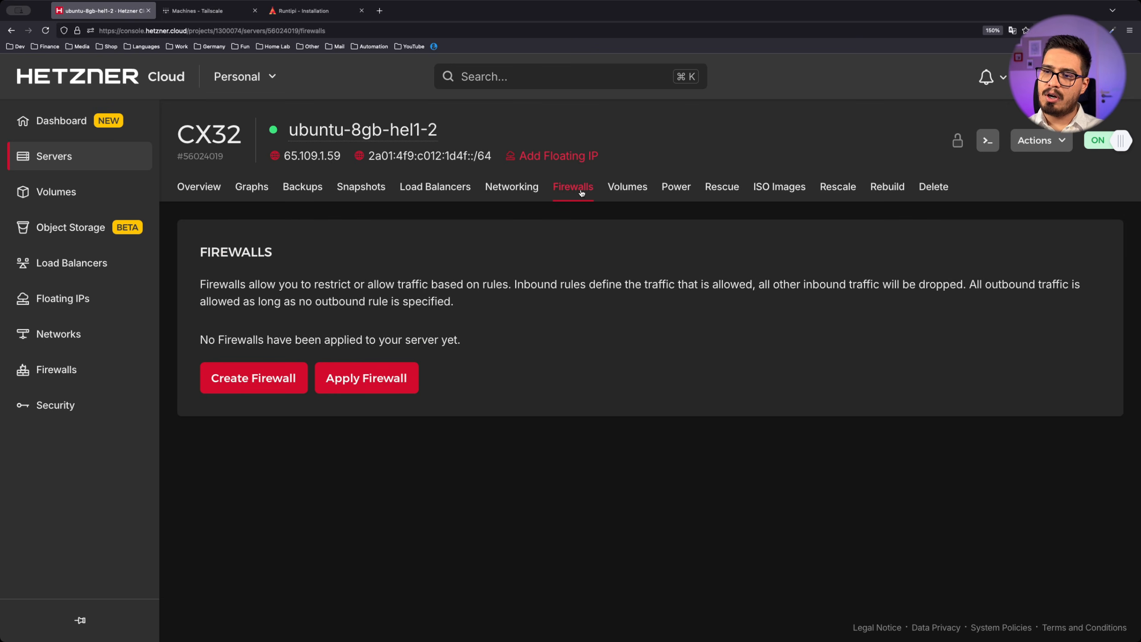
pyautogui.click(296, 378)
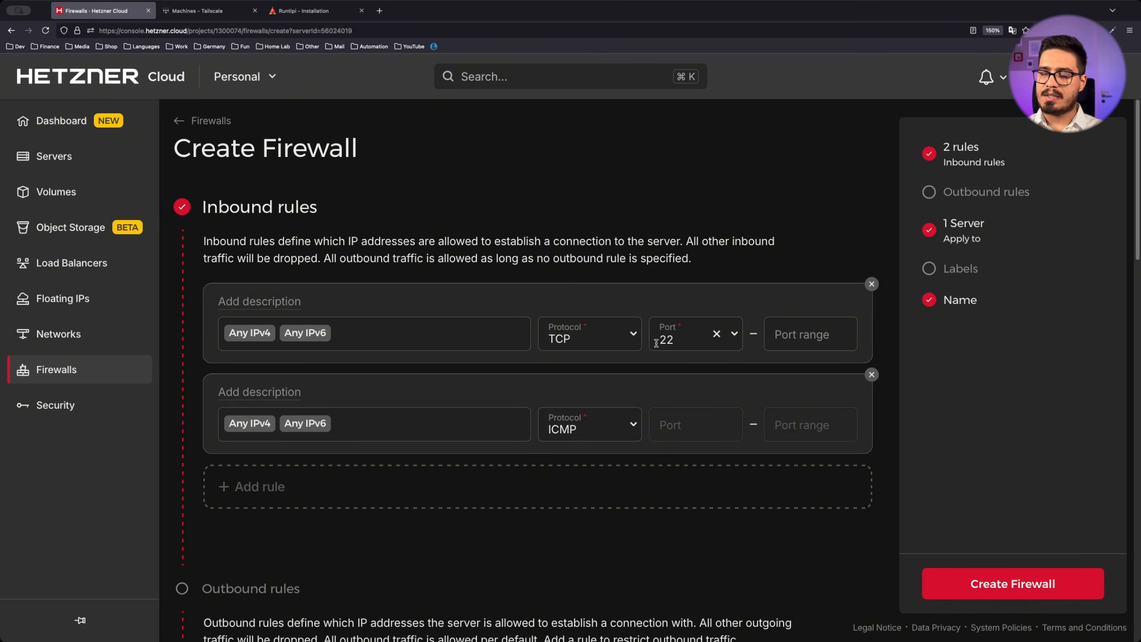
pyautogui.click(961, 269)
pyautogui.write('tipi')
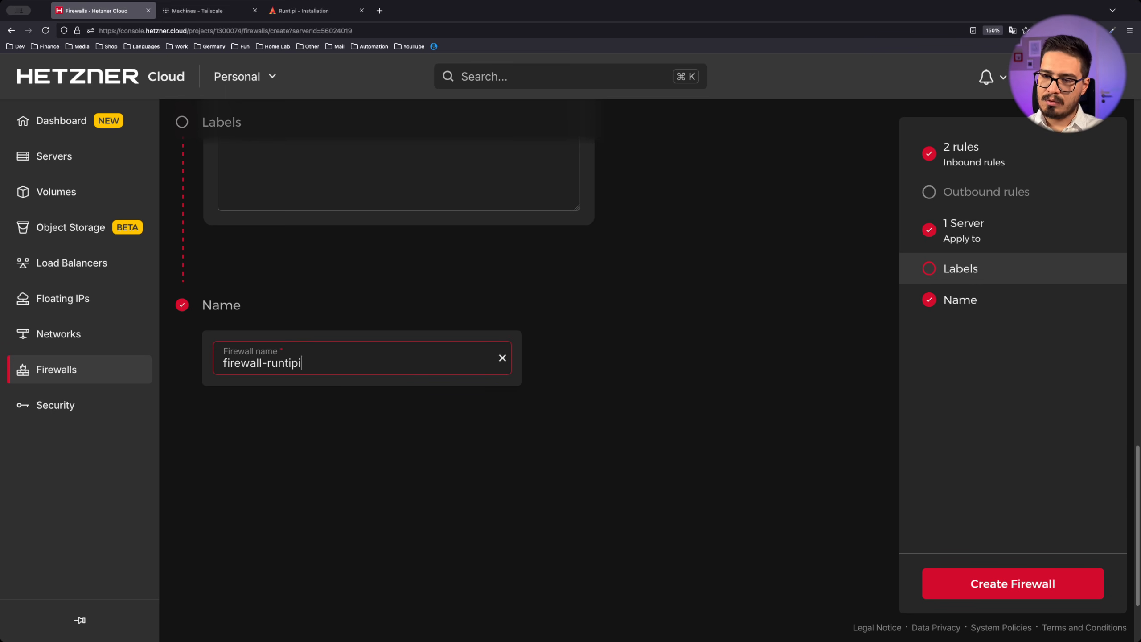
pyautogui.click(1015, 580)
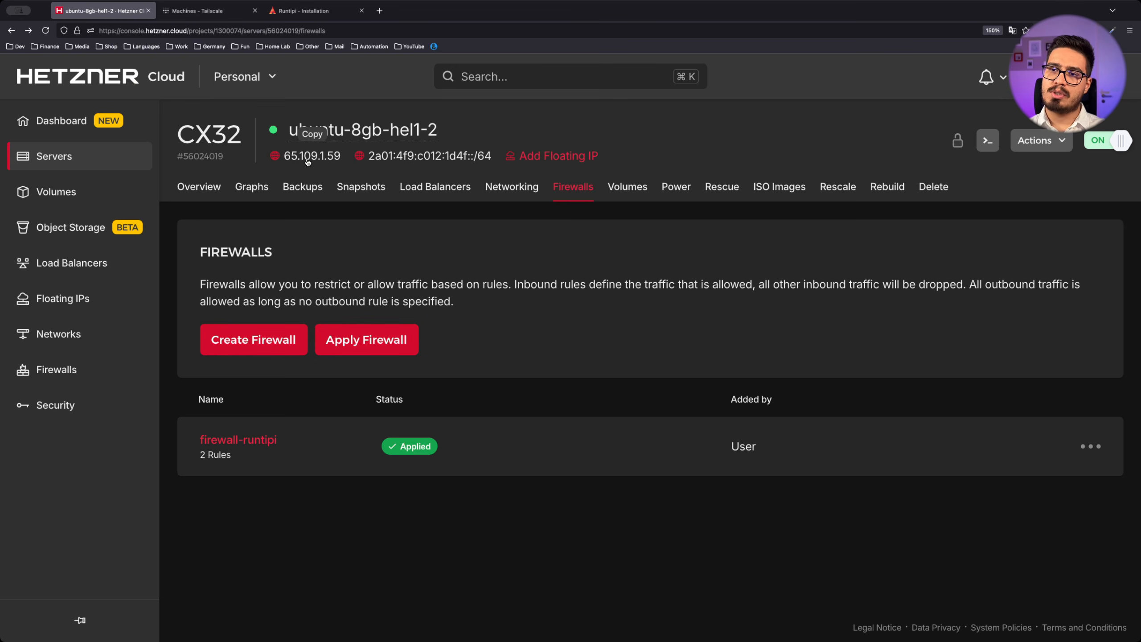
# Copy the server's IPv4 and SSH in as root, accepting the host key
pyautogui.click(316, 159)
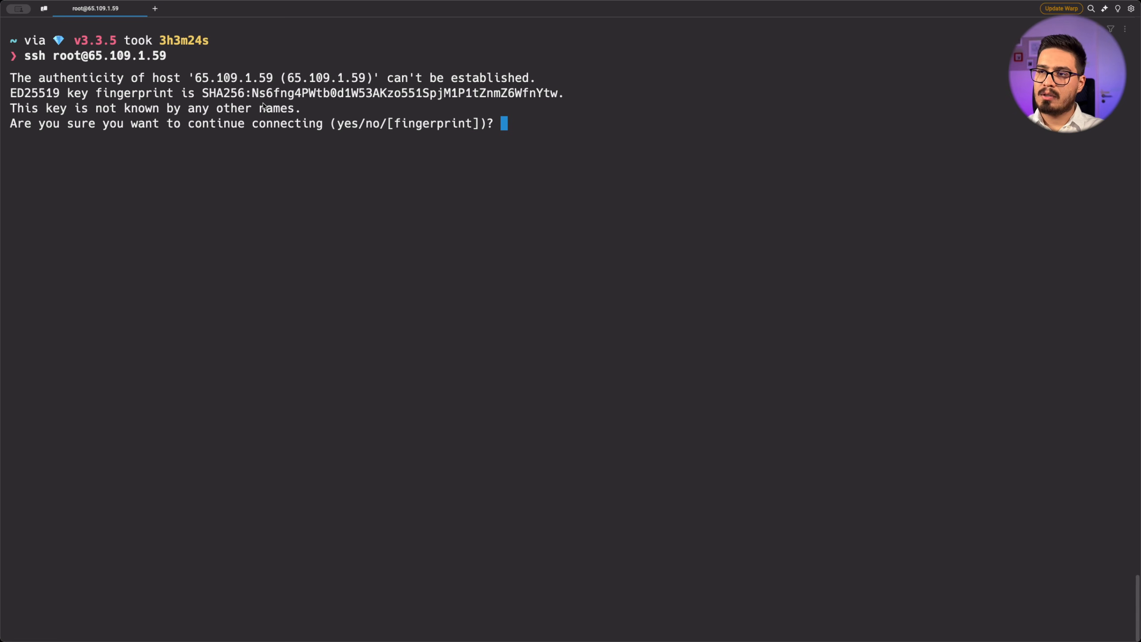
pyautogui.write('yes')
pyautogui.press('Return')
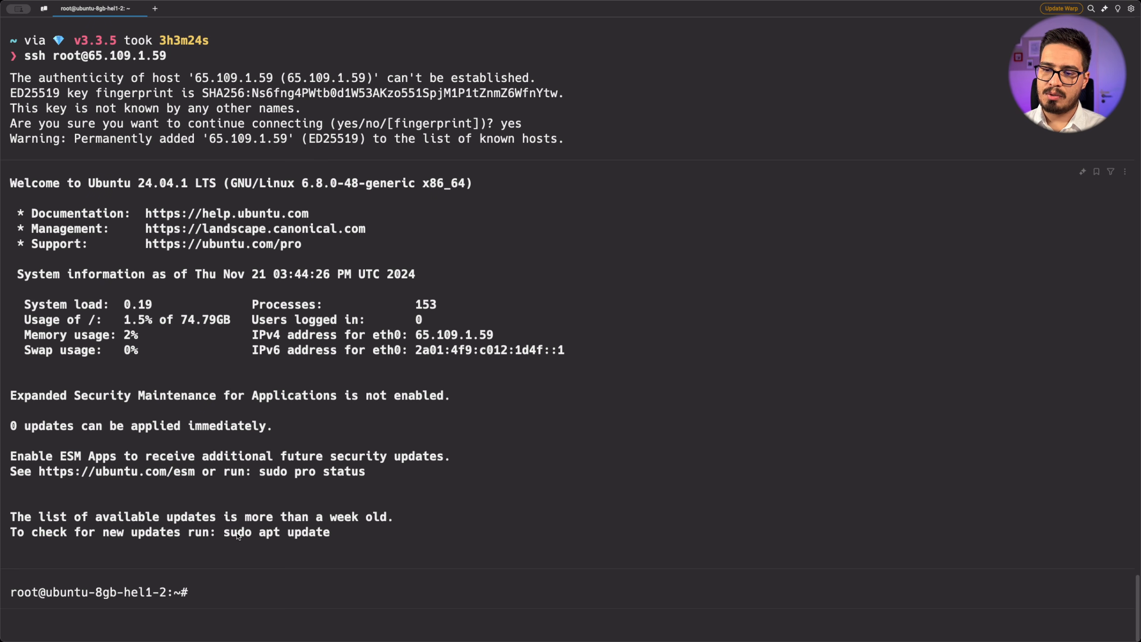
# Run sudo apt update and sudo apt upgrade on the server, confirming the upgrade
pyautogui.write('sudo ap')
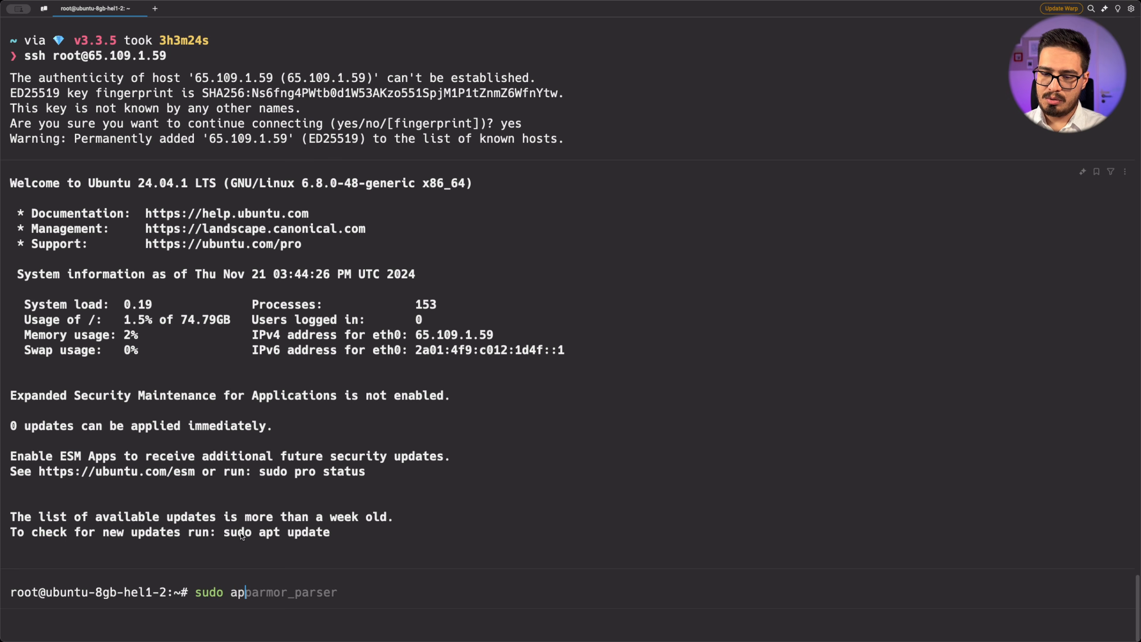
pyautogui.write('t update')
pyautogui.press('Return')
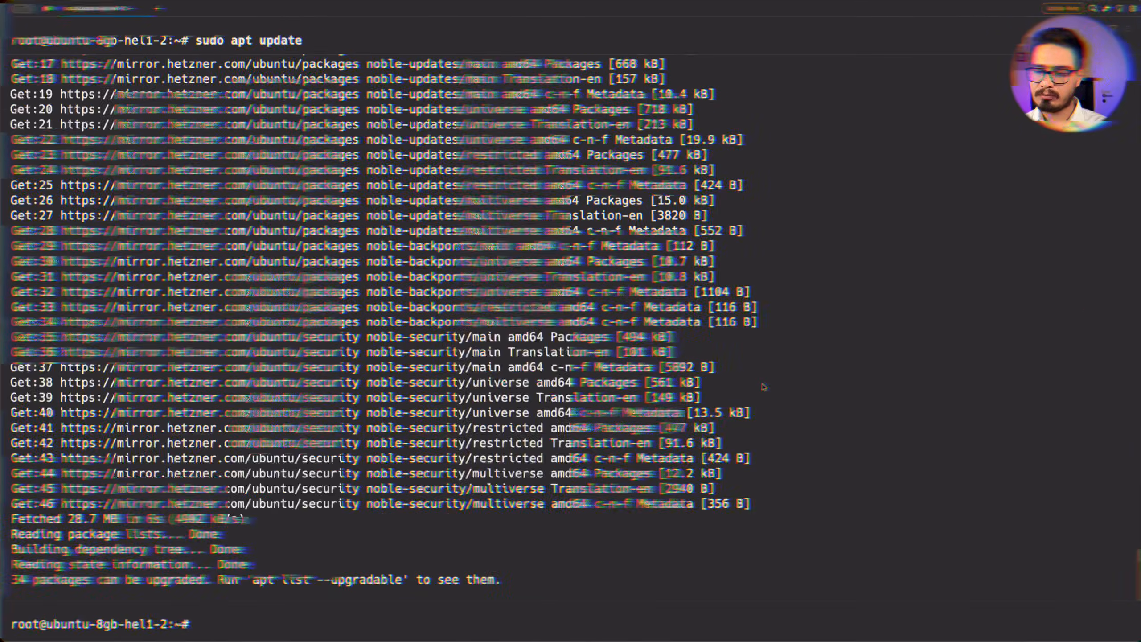
pyautogui.write('sudo apt up')
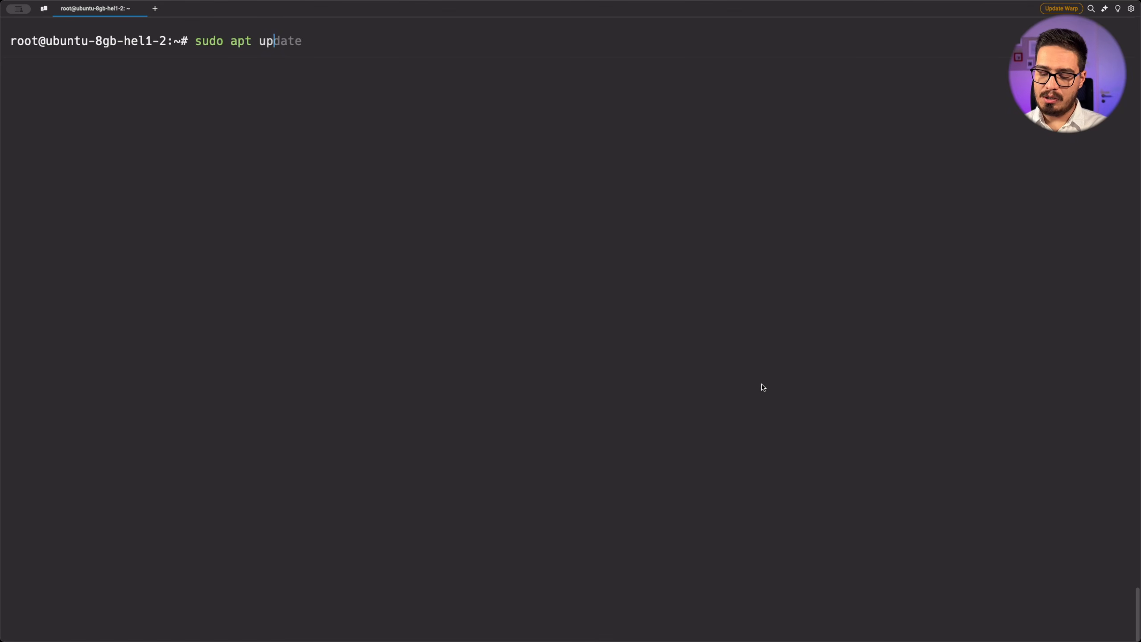
pyautogui.write('grade')
pyautogui.press('Return')
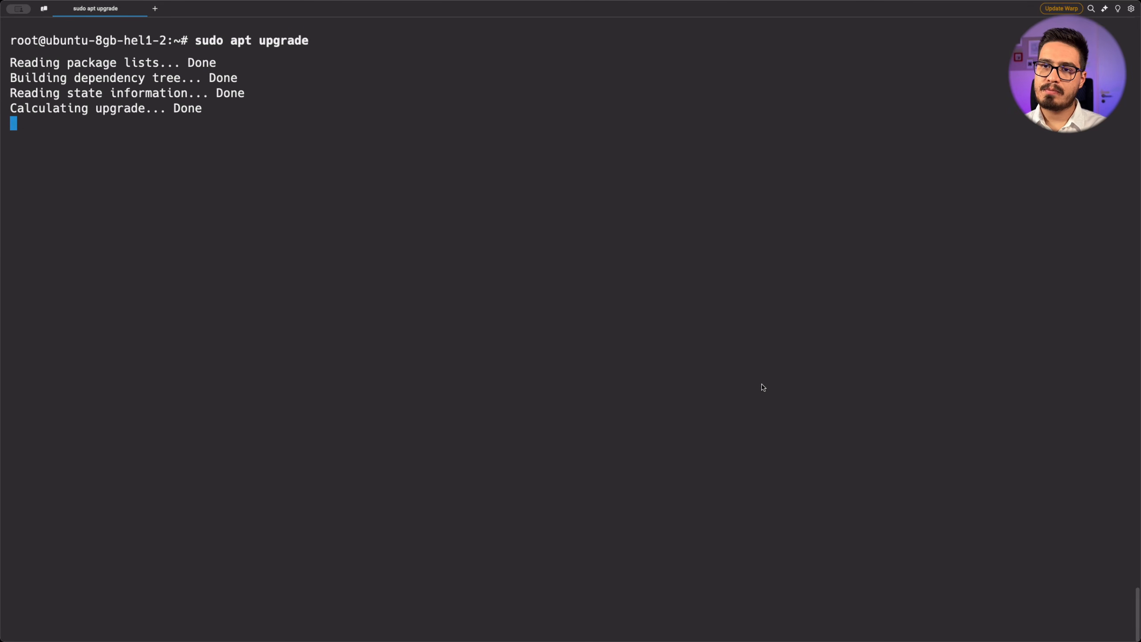
pyautogui.write('y')
pyautogui.press('Return')
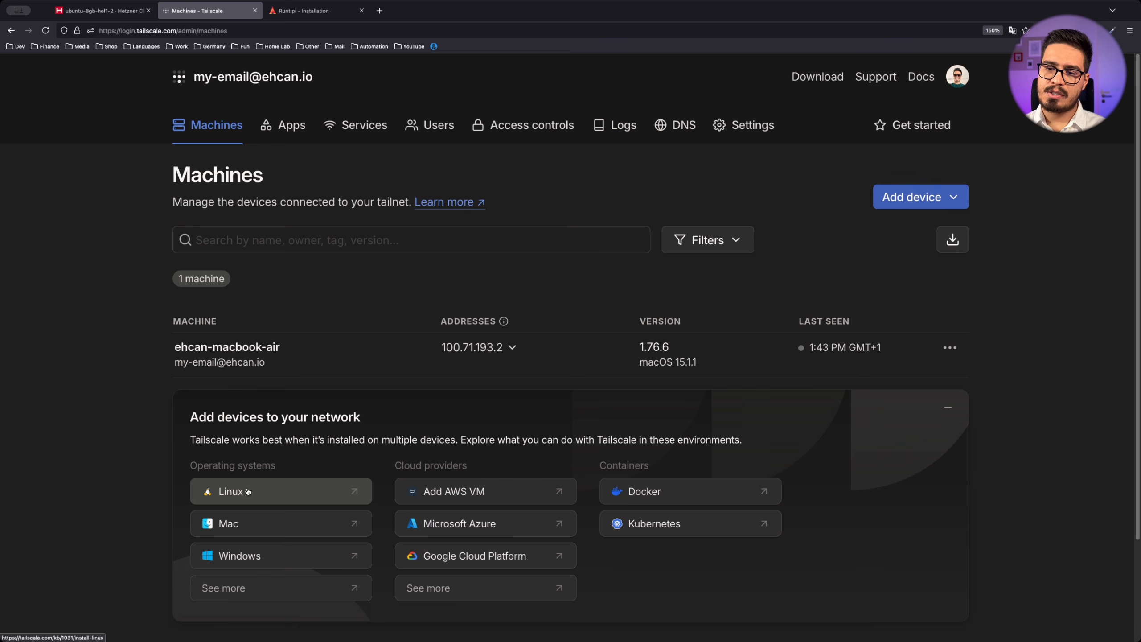
# Copy Tailscale's Linux curl install command and run it on the server
pyautogui.click(266, 490)
pyautogui.click(822, 263)
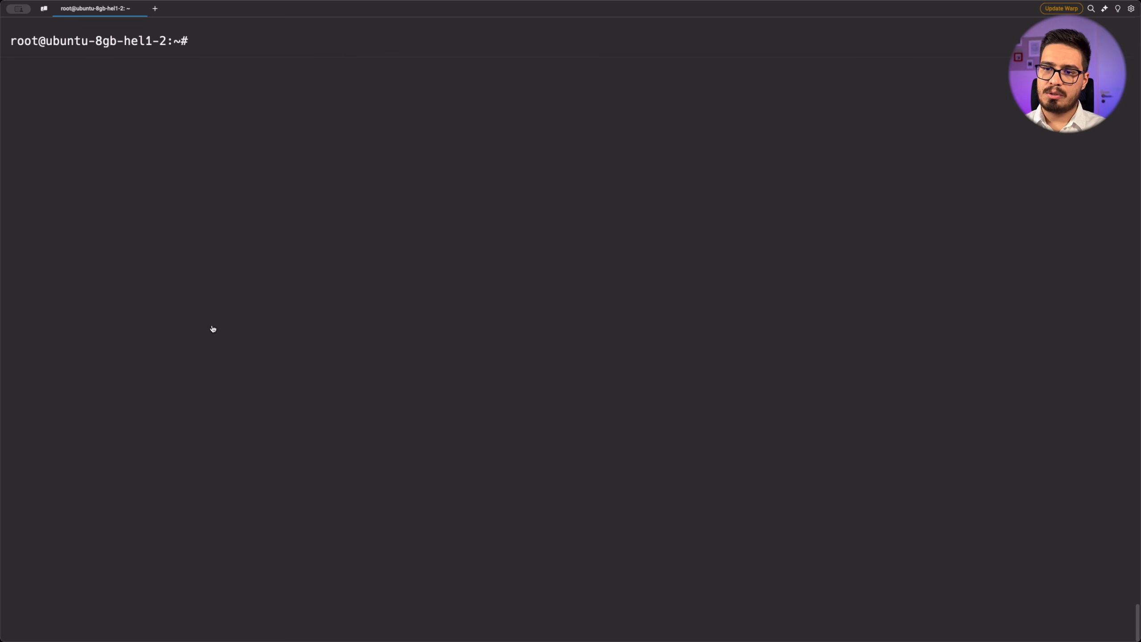
pyautogui.press('super+v')
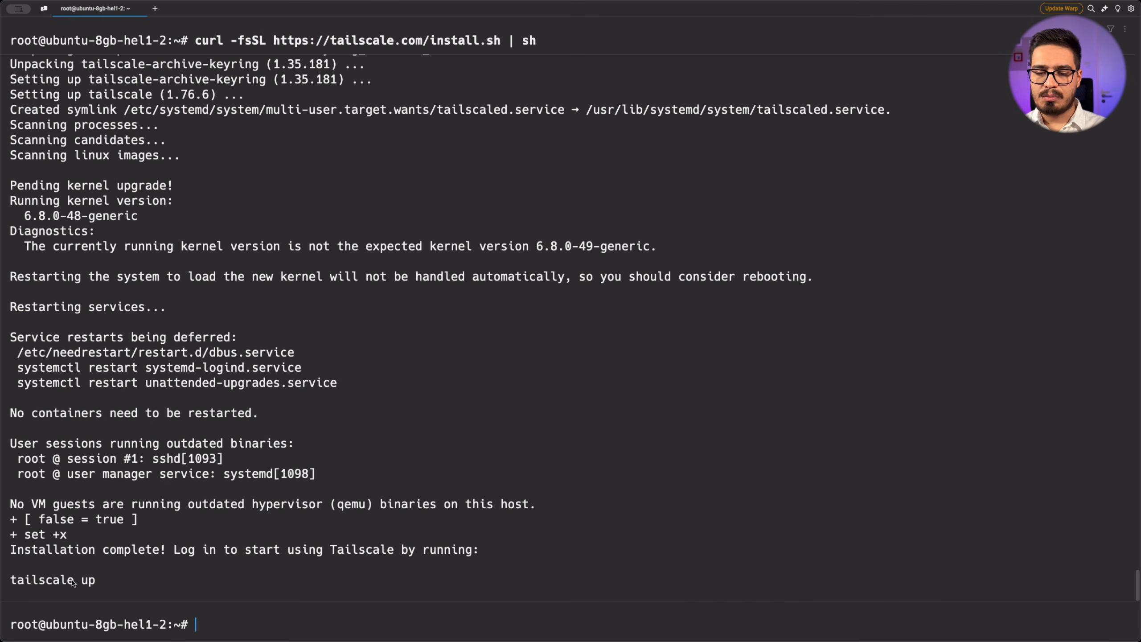
# Run tailscale up on the server and open the printed authentication link
pyautogui.tripleClick(72, 583)
pyautogui.press('super+c')
pyautogui.press('super+v')
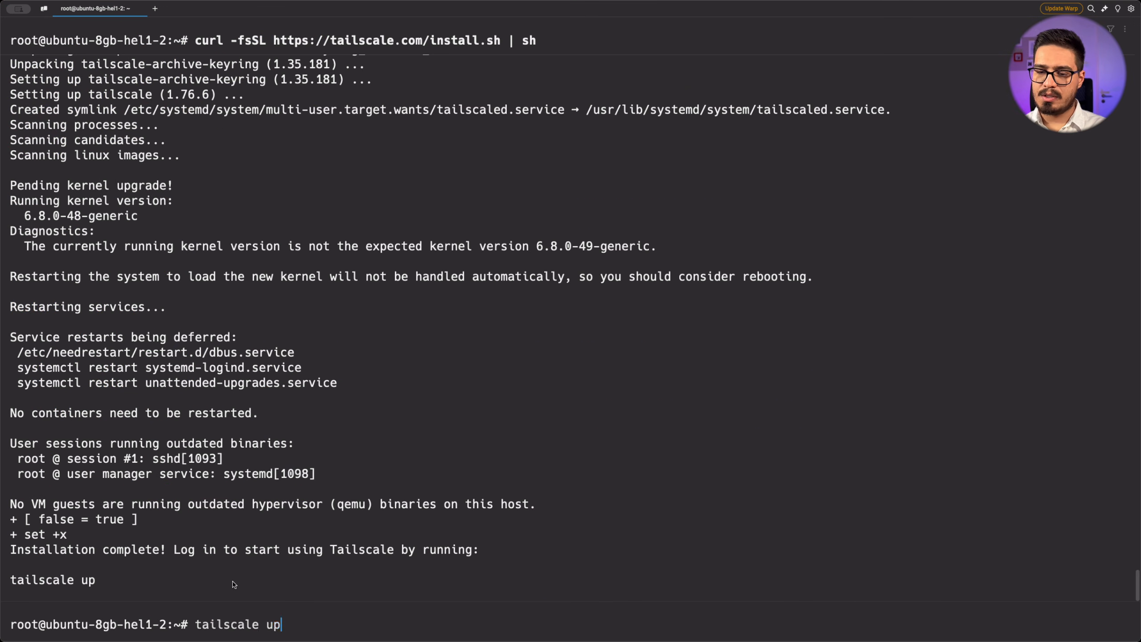
pyautogui.press('Return')
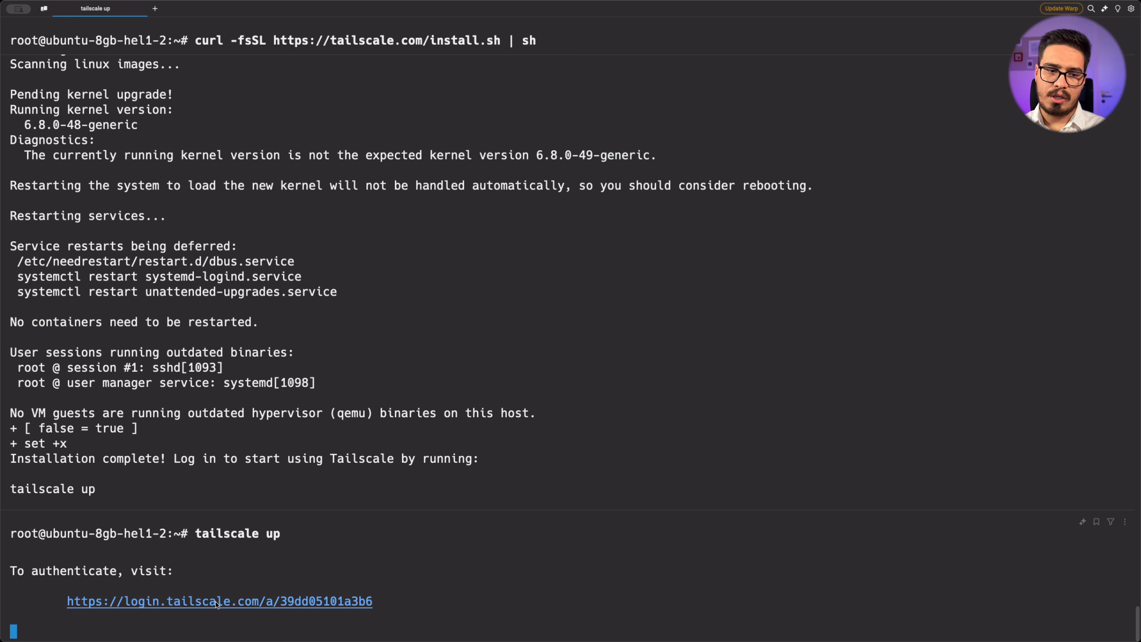
pyautogui.keyDown('super'); pyautogui.click(220, 602); pyautogui.keyUp('super')
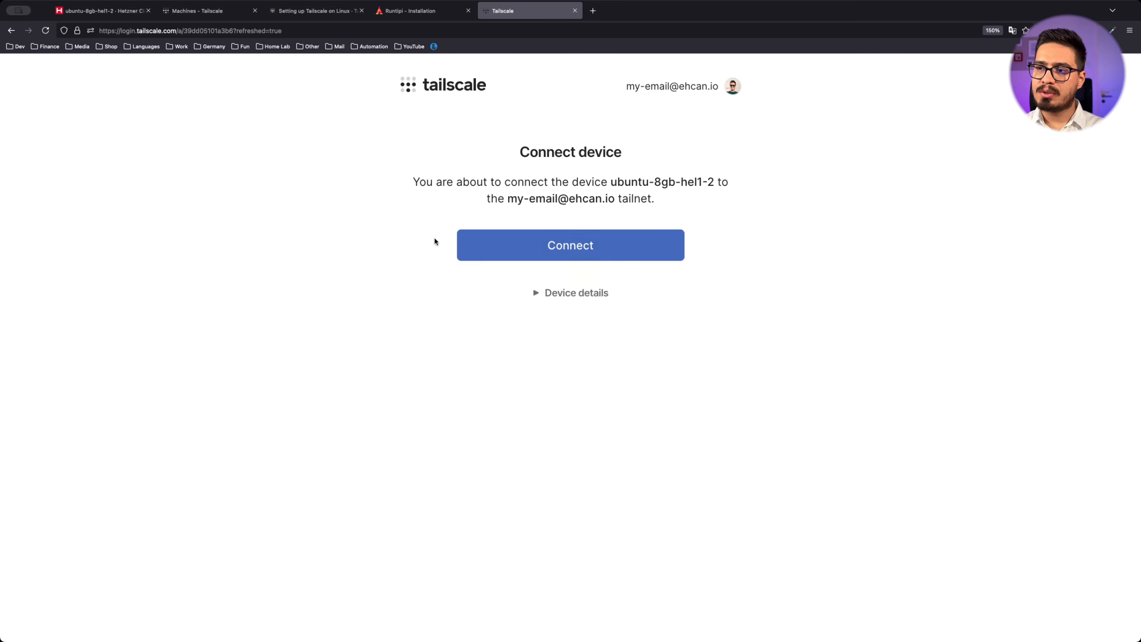
# Connect the server to the tailnet and rename it to runtipi-vm with auto-generate disabled
pyautogui.click(521, 248)
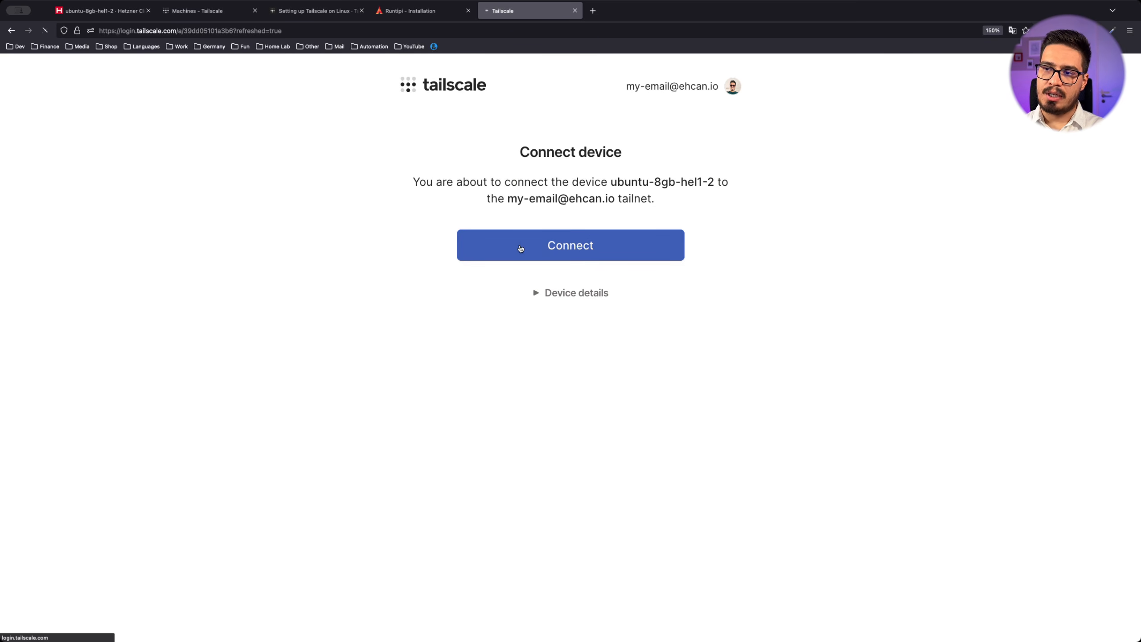
pyautogui.scroll(-1, 136, 273)
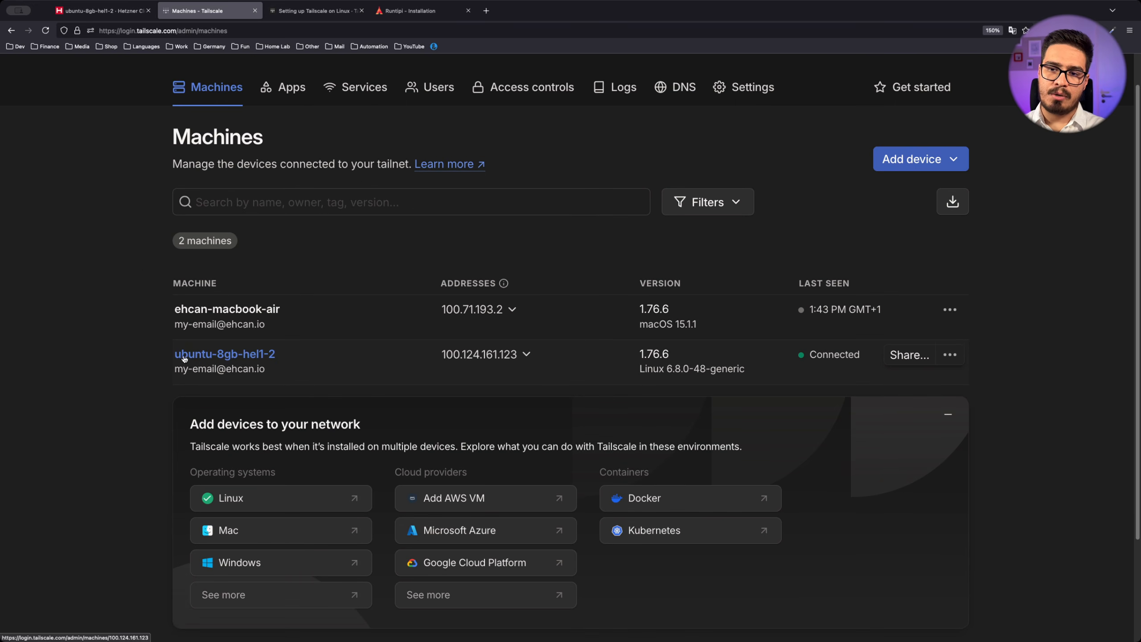
pyautogui.click(950, 356)
pyautogui.click(971, 387)
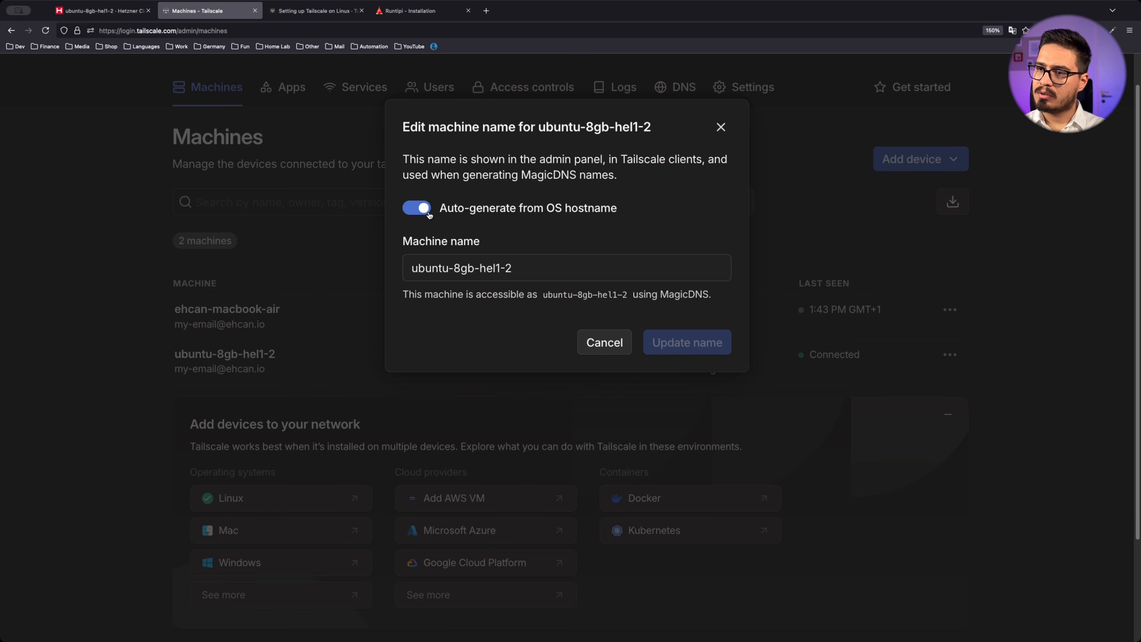
pyautogui.click(417, 208)
pyautogui.tripleClick(550, 264)
pyautogui.write('r')
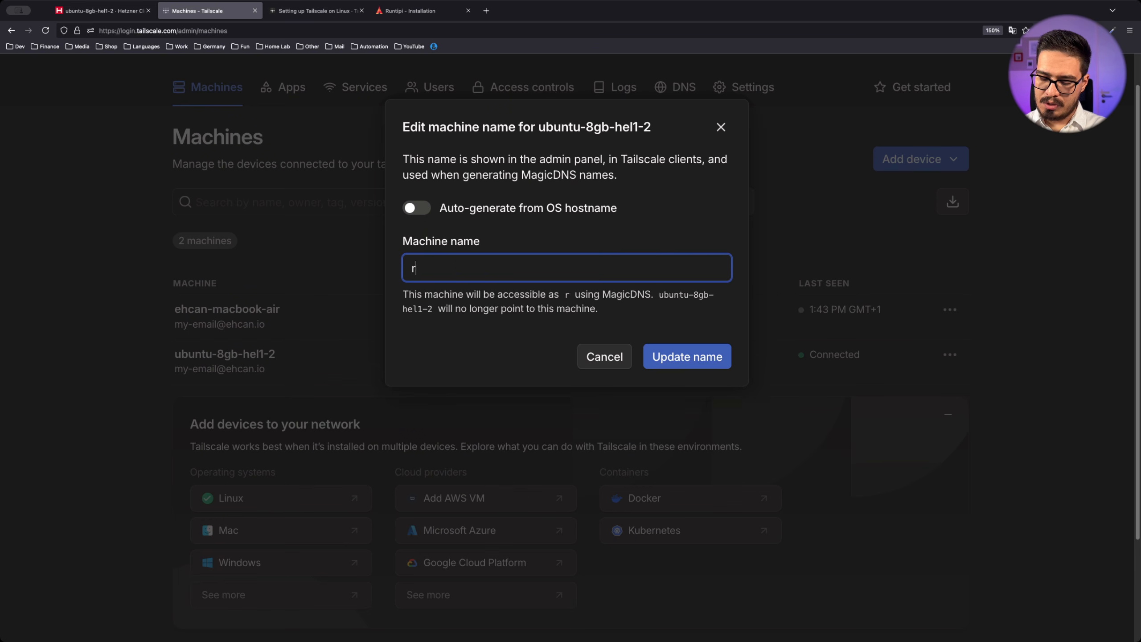
pyautogui.write('untipi-vm')
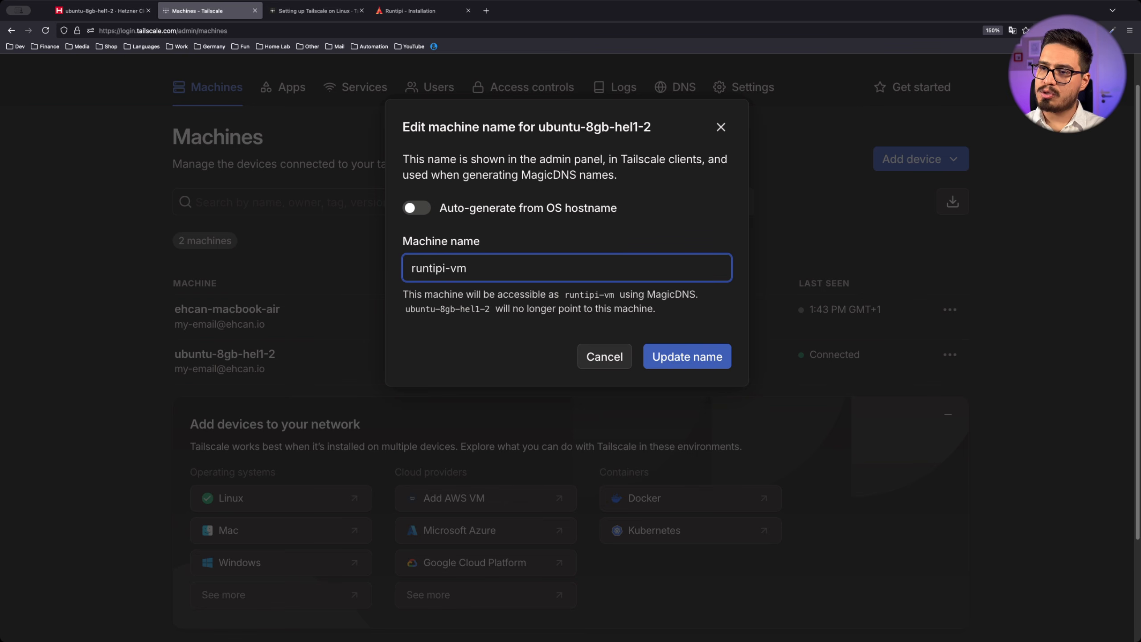
pyautogui.click(706, 361)
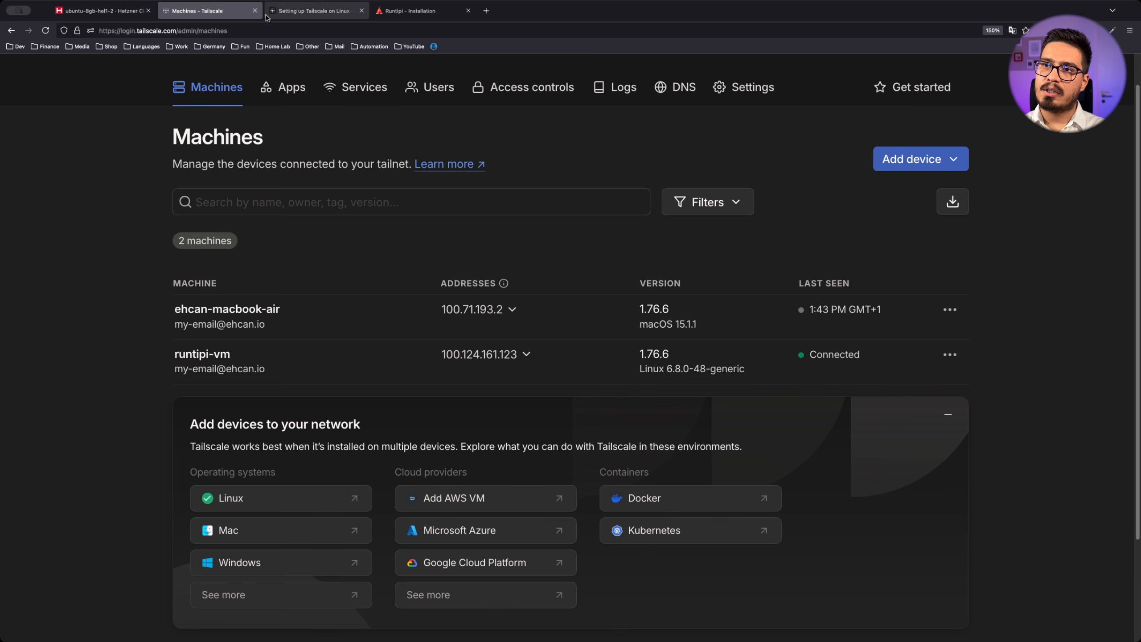
# Copy the curl install command from the Runtipi installation docs
pyautogui.click(420, 12)
pyautogui.scroll(-10, 411, 220)
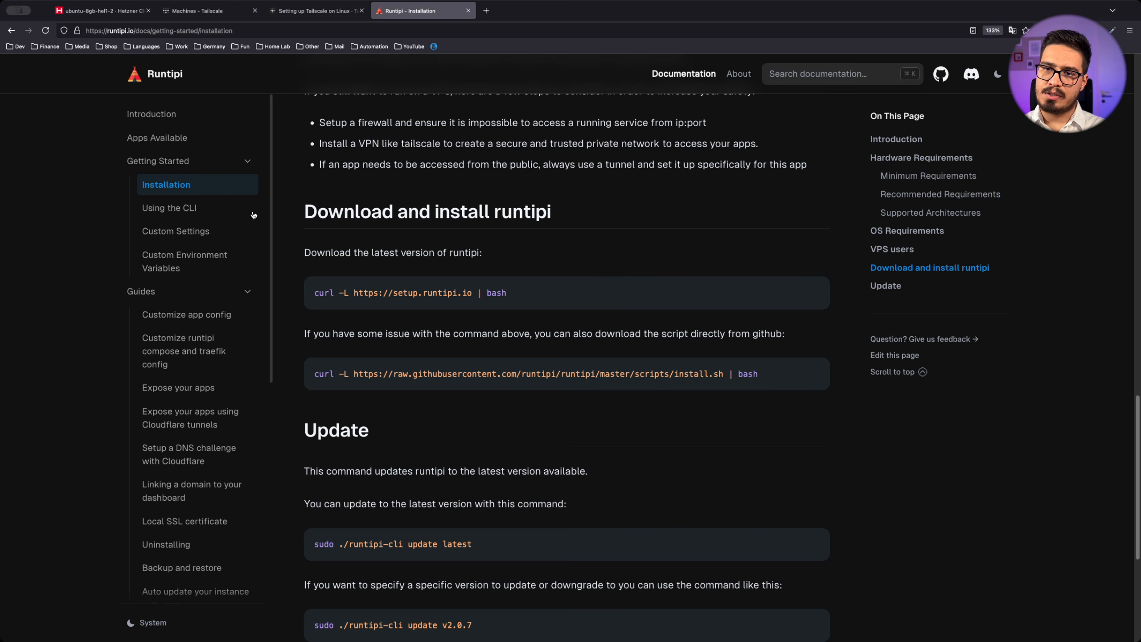
pyautogui.tripleClick(497, 292)
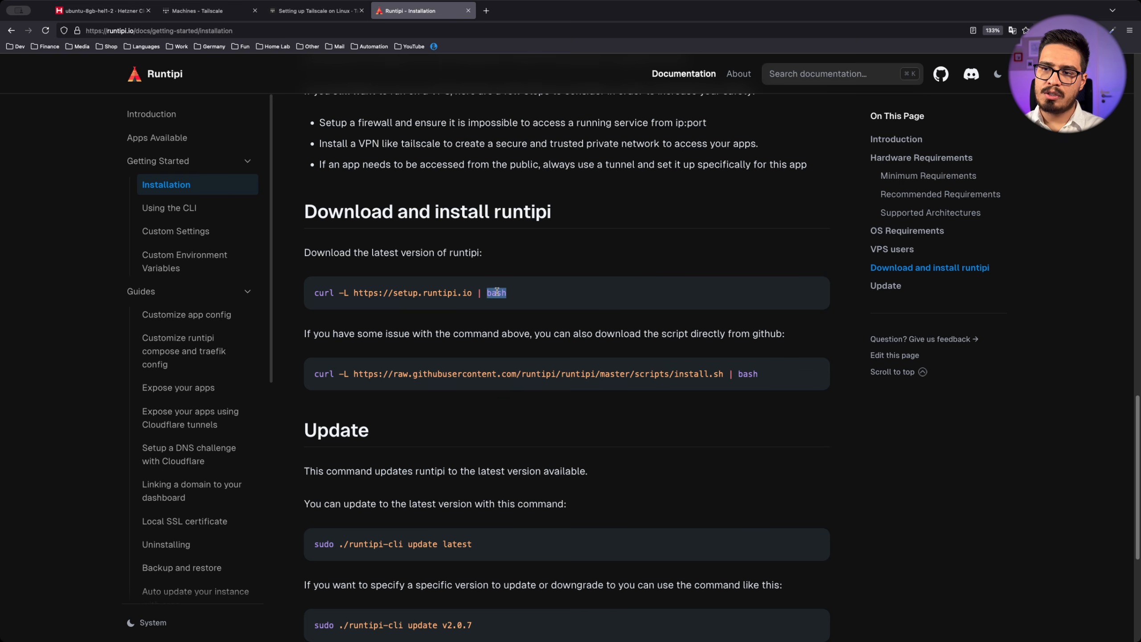
pyautogui.press('super+Tab')
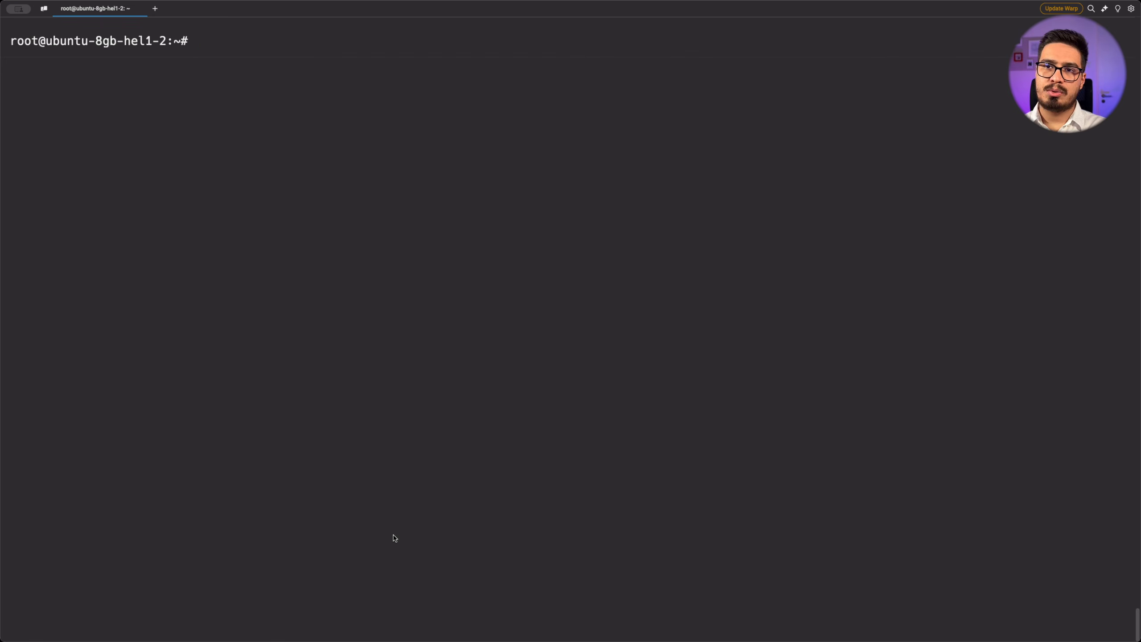
pyautogui.press('super+v')
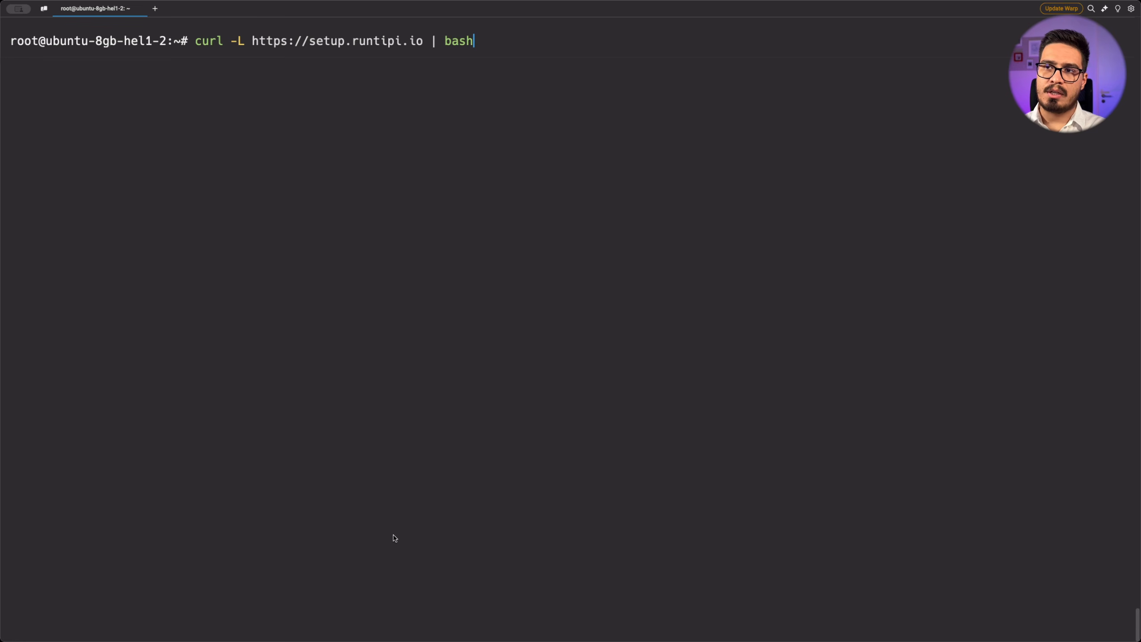
pyautogui.press('Return')
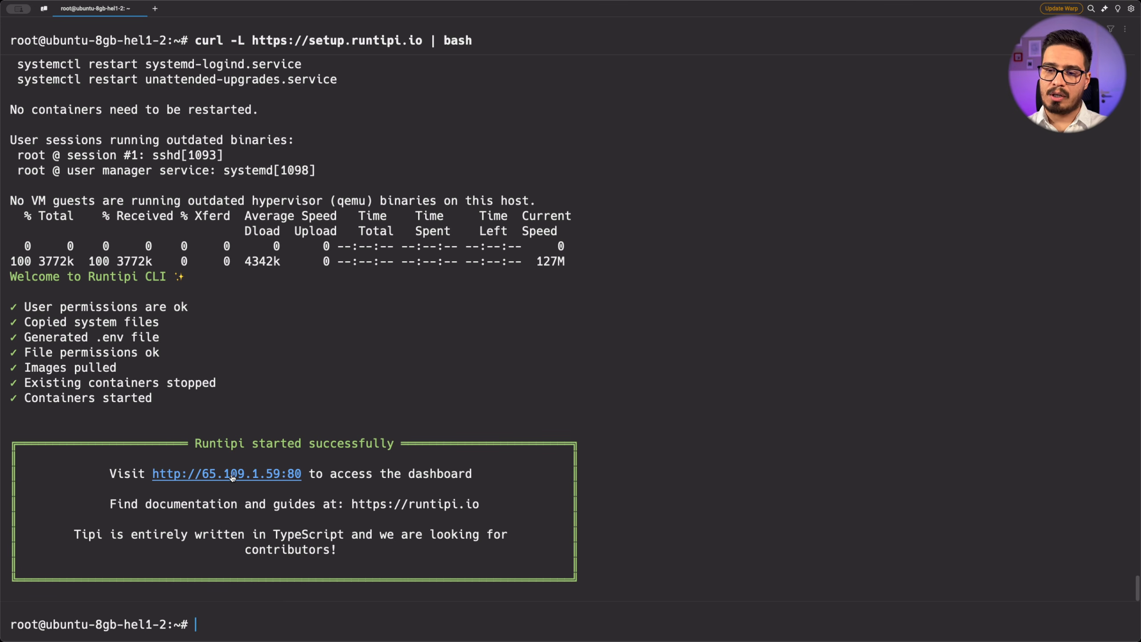
pyautogui.keyDown('super'); pyautogui.click(232, 476); pyautogui.keyUp('super')
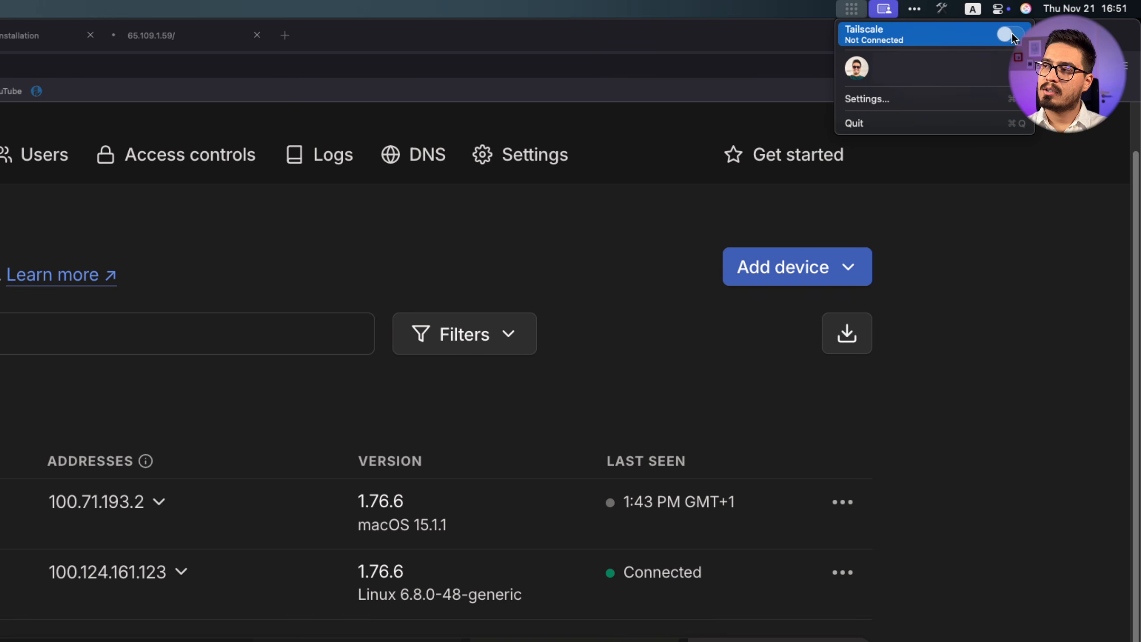
# Turn on Tailscale on the Mac and copy runtipi-vm's IPv4 100.124.161.123
pyautogui.click(1008, 35)
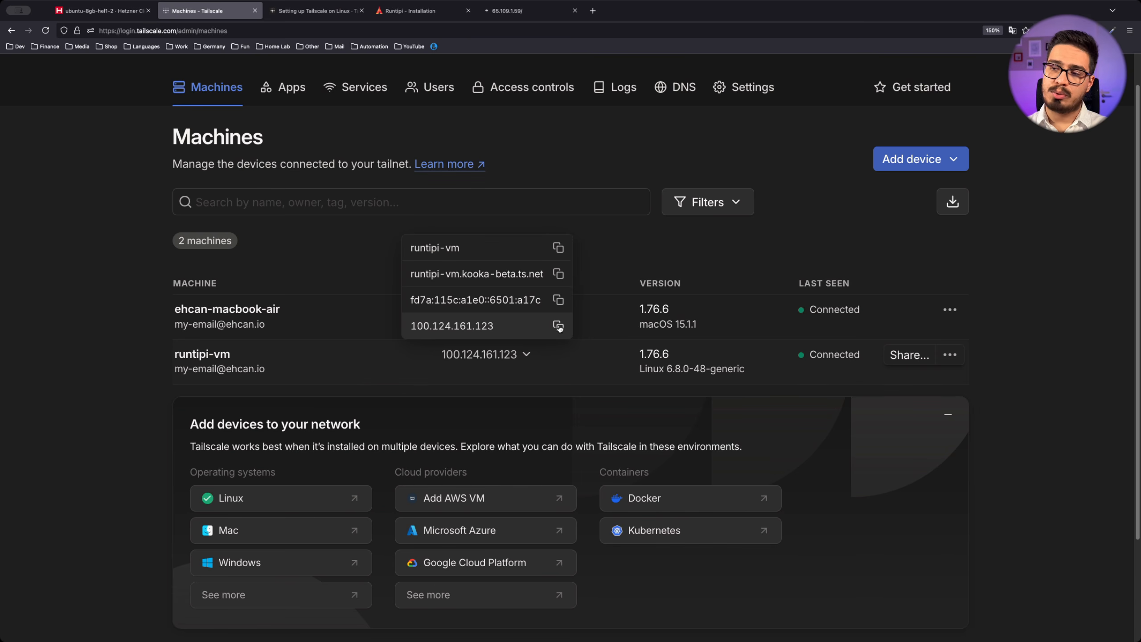
pyautogui.click(558, 326)
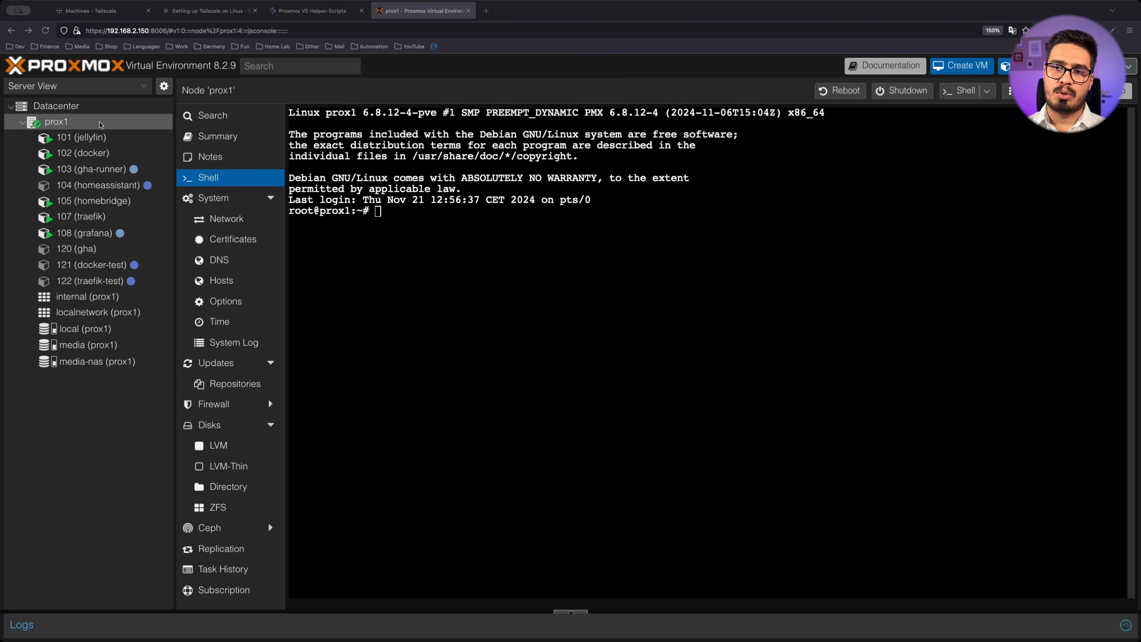
# Copy the Runtipi LXC helper-script command (bash -c wget …/ct/runtipi.sh) into the prox1 shell
pyautogui.click(420, 207)
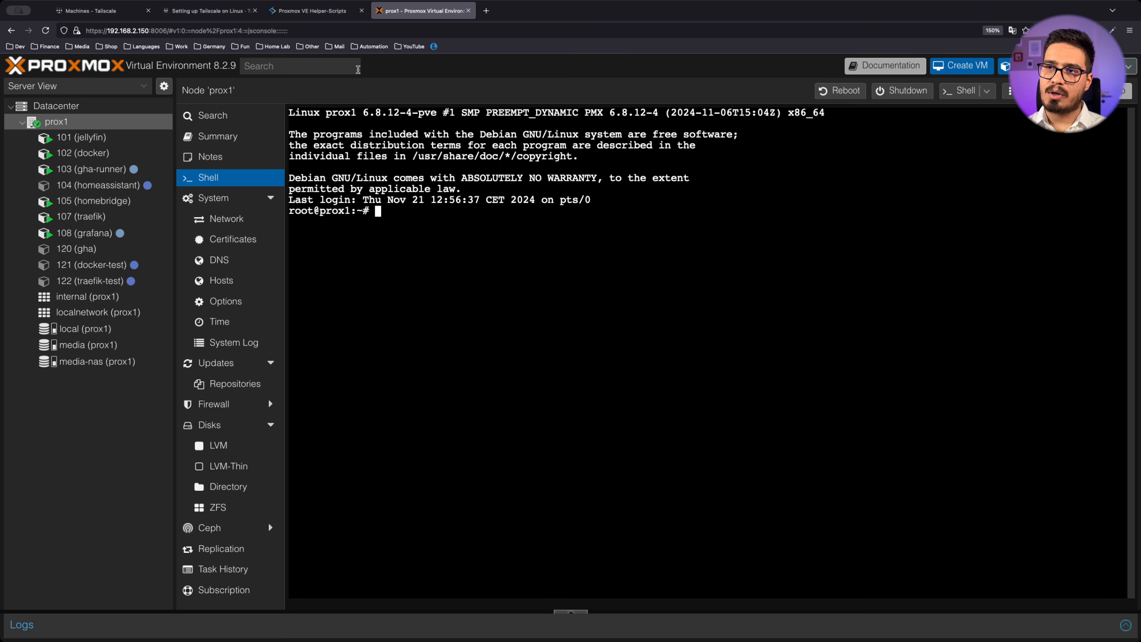
pyautogui.click(312, 11)
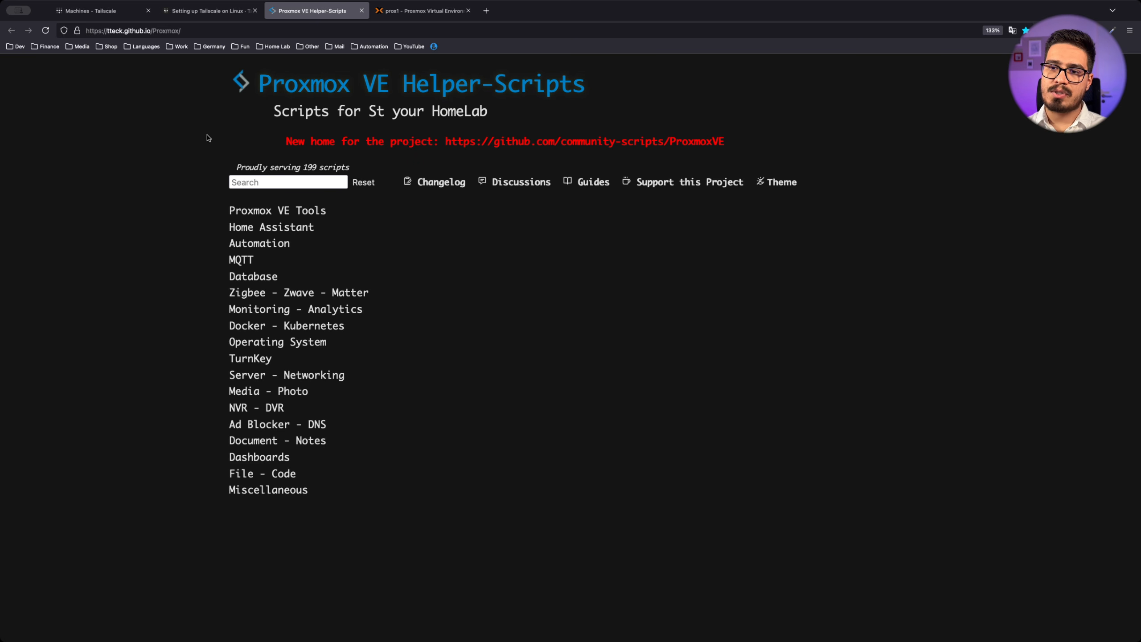
pyautogui.click(290, 325)
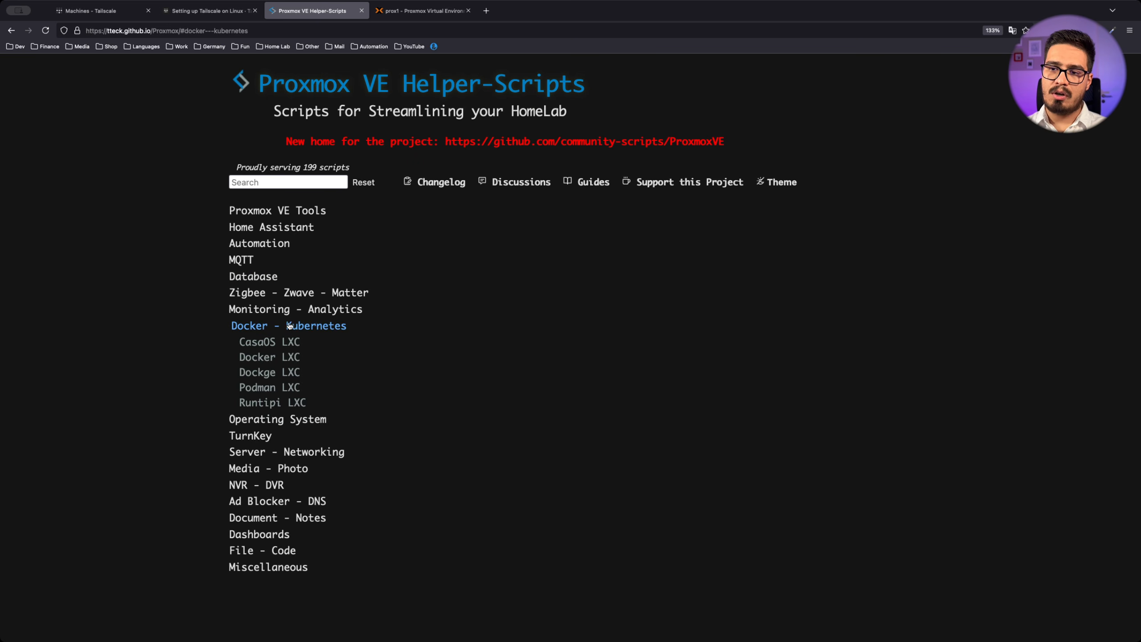
pyautogui.click(282, 403)
pyautogui.scroll(-5, 334, 409)
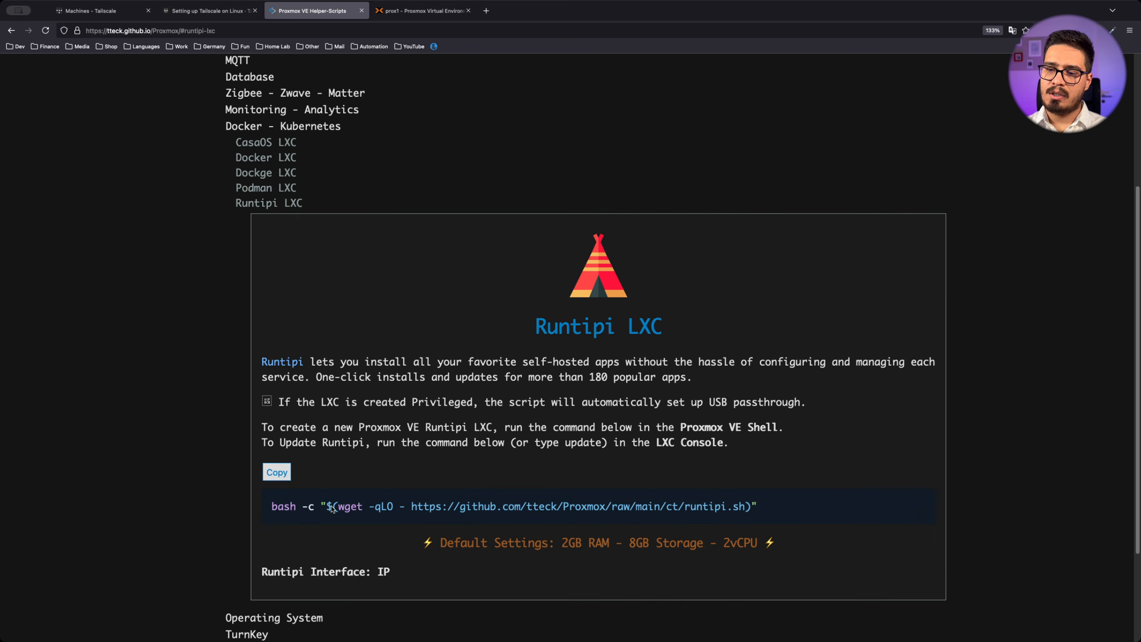
pyautogui.click(276, 472)
pyautogui.click(422, 10)
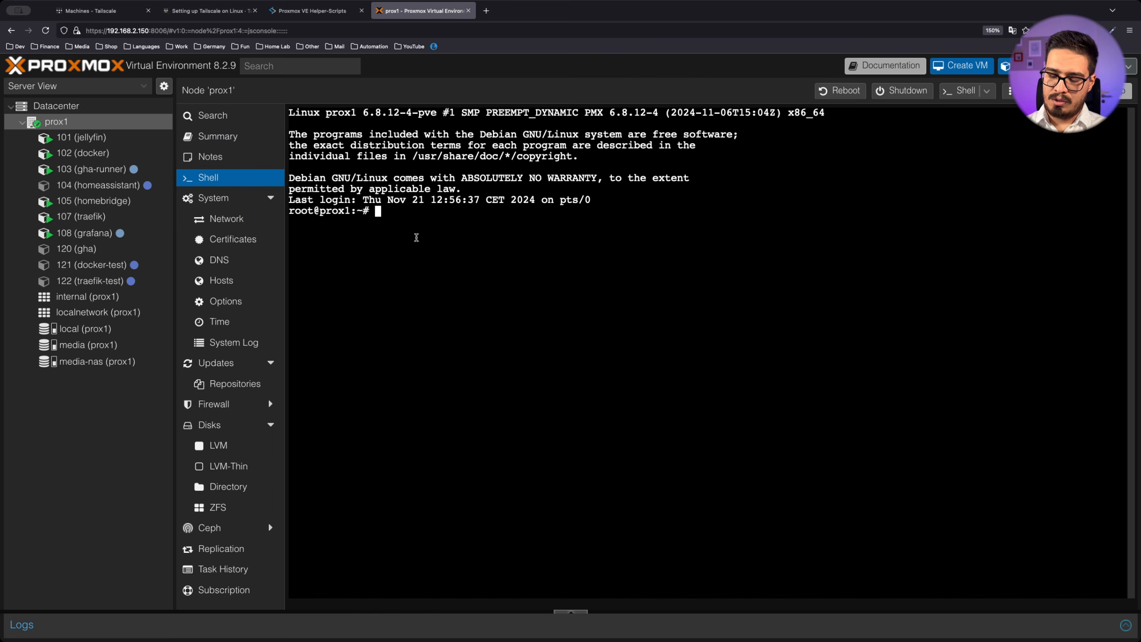
pyautogui.press('super+v')
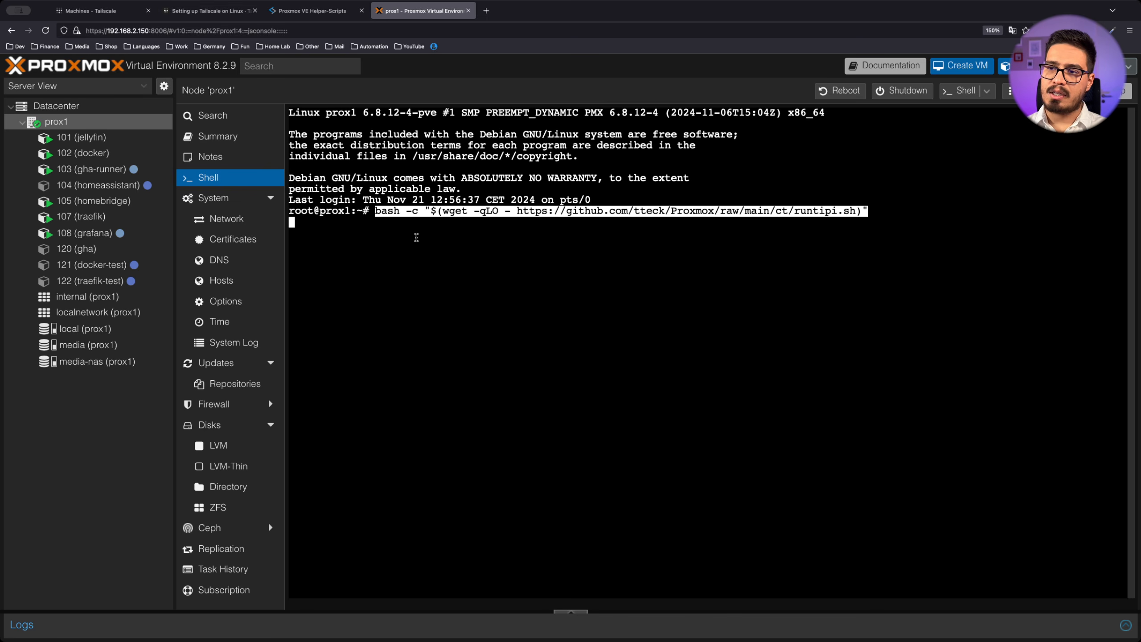
# Start a new Runtipi LXC as a privileged Ubuntu Jammy container
pyautogui.press('Return')
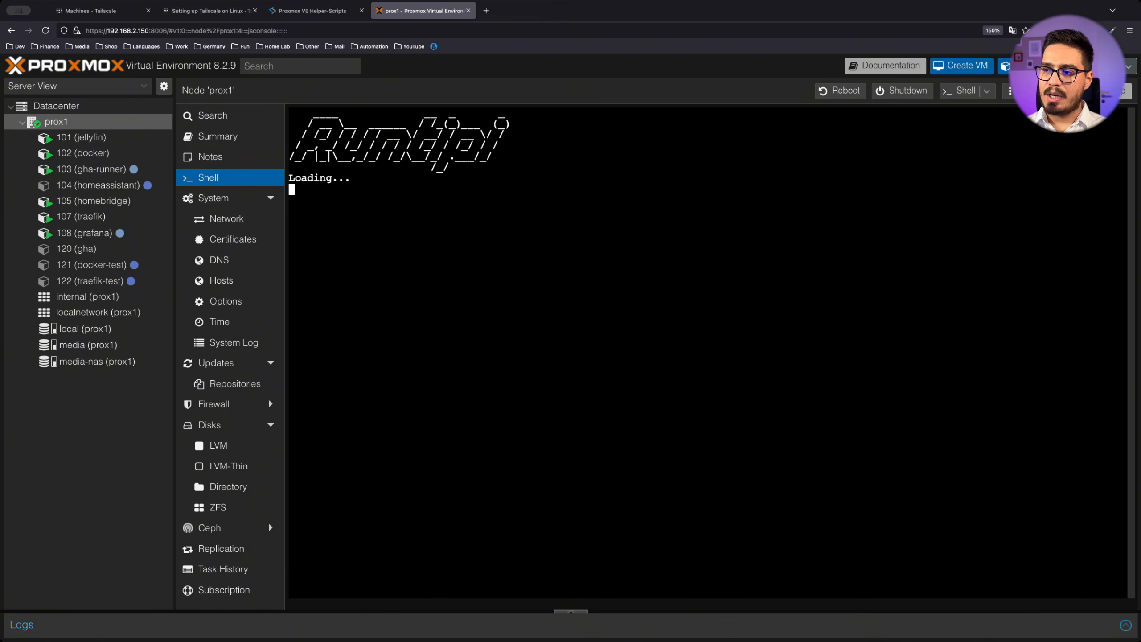
pyautogui.press('Return')
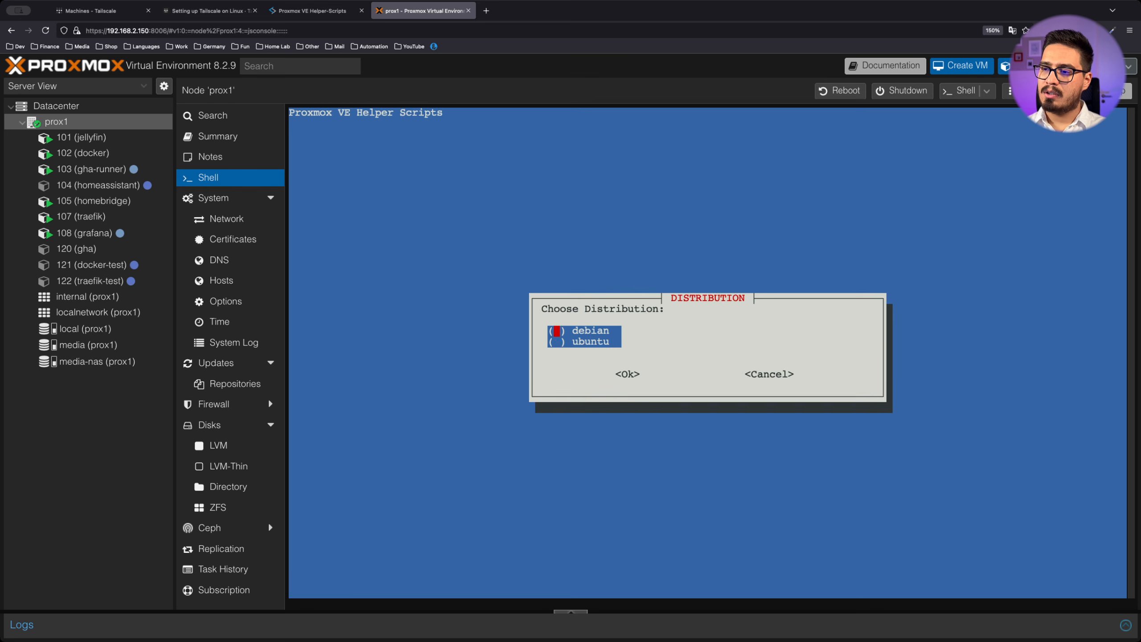
pyautogui.press('Down')
pyautogui.press('space')
pyautogui.press('Return')
pyautogui.press('Return')
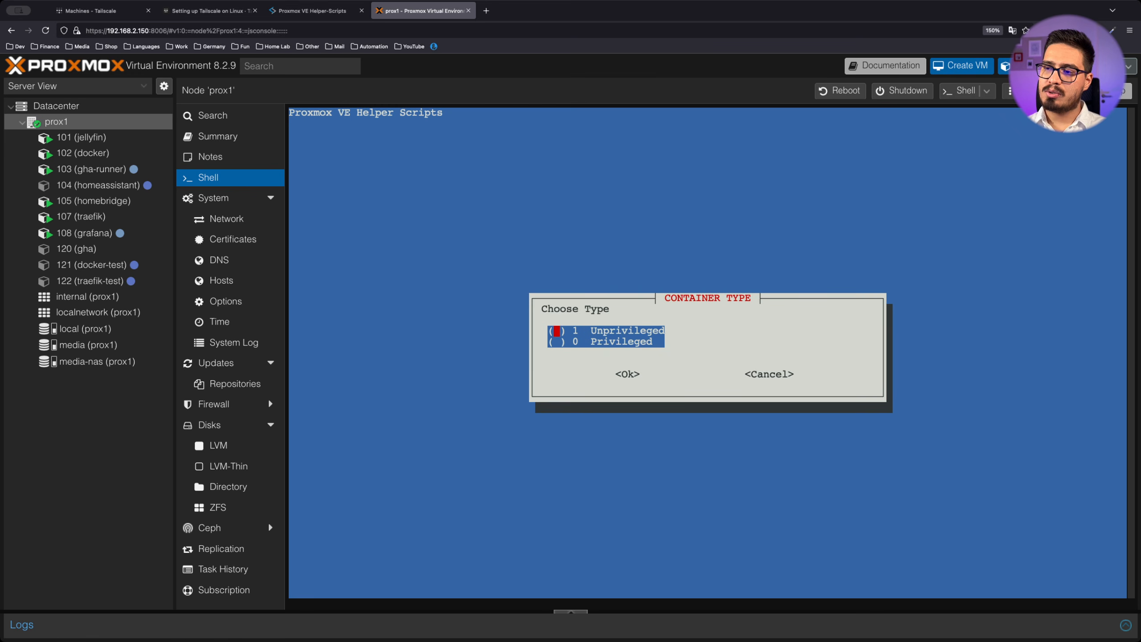
pyautogui.press('Down')
pyautogui.press('space')
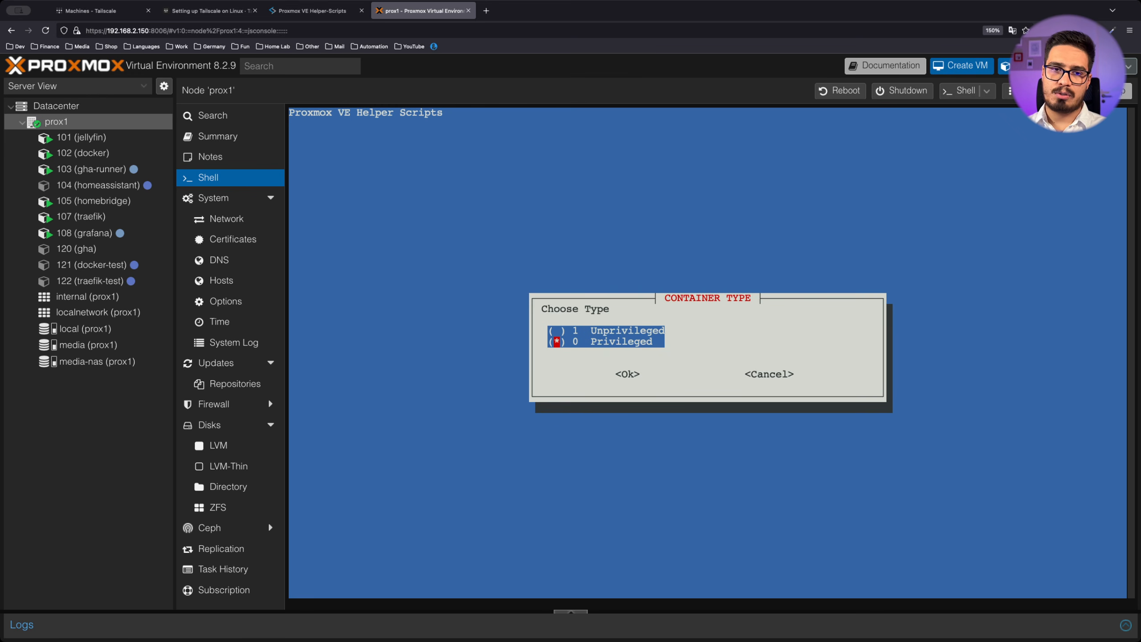
pyautogui.press('Return')
# Set the root password and container ID 123, keeping the hostname runtipi
pyautogui.write('******')
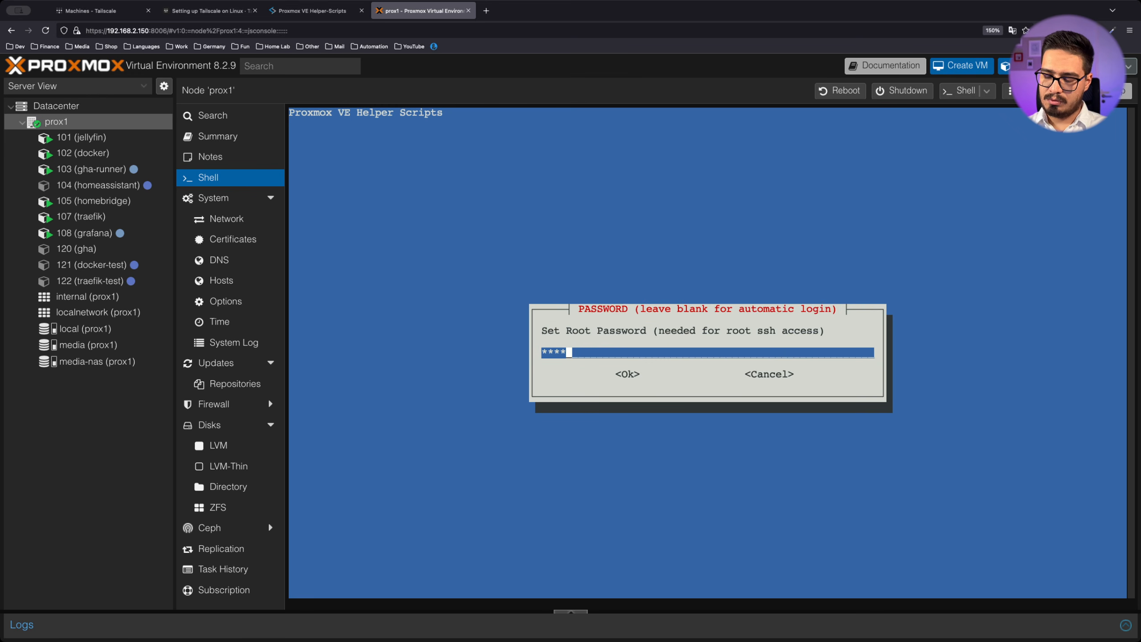
pyautogui.press('Return')
pyautogui.write('******')
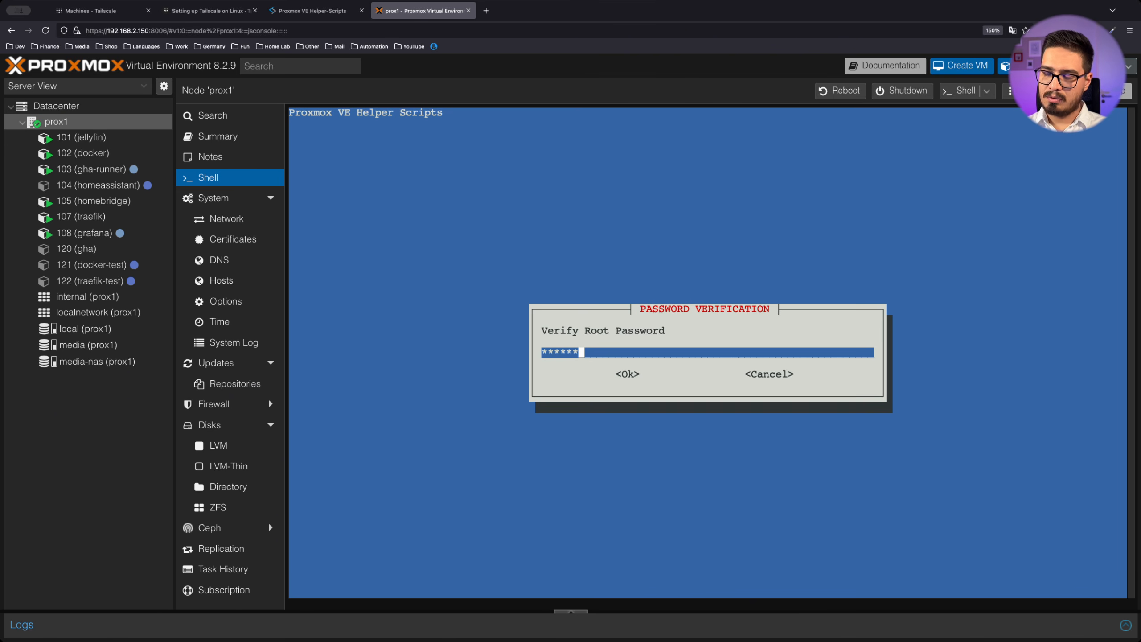
pyautogui.press('Return')
pyautogui.press('BackSpace')
pyautogui.press('BackSpace')
pyautogui.write('23')
pyautogui.press('Return')
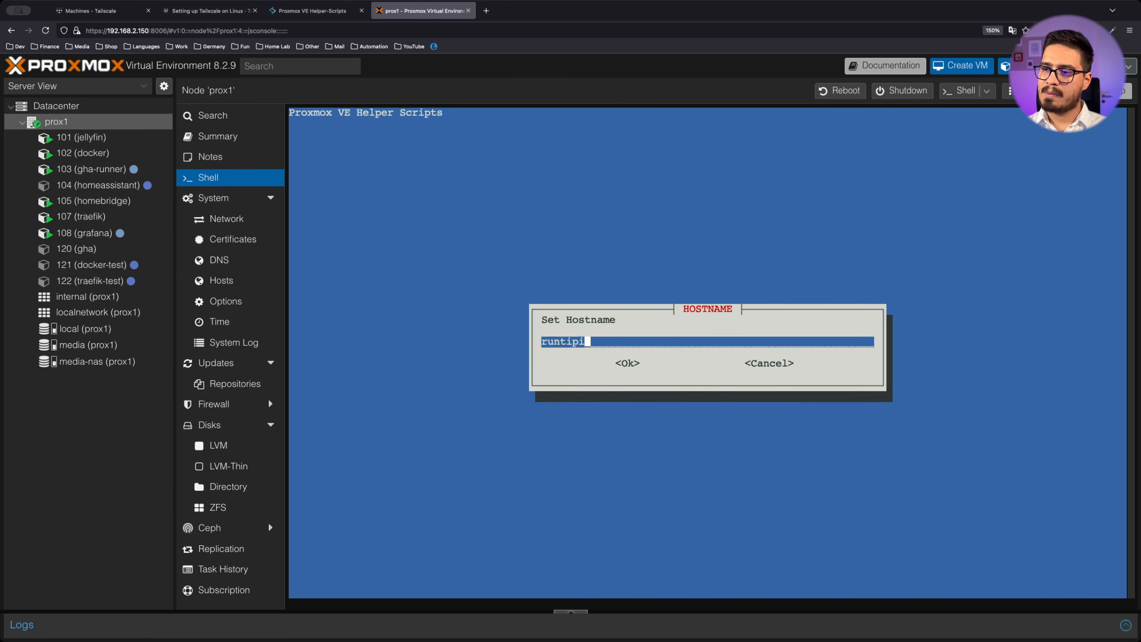
pyautogui.press('Return')
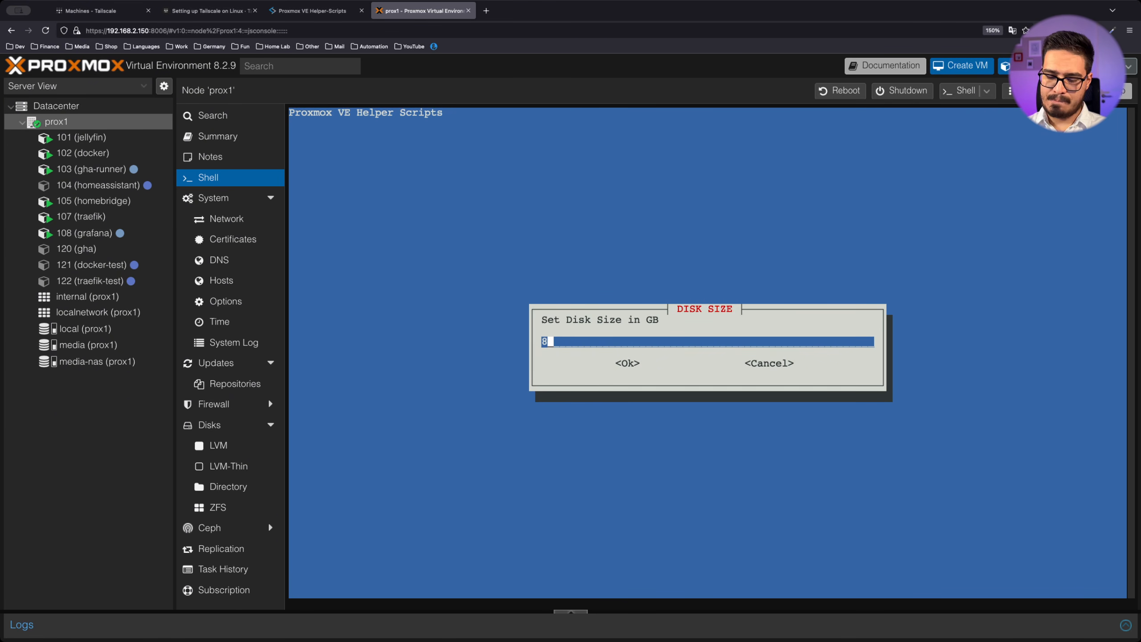
# Set the container's disk size and give it 8096 MiB of RAM
pyautogui.press('BackSpace')
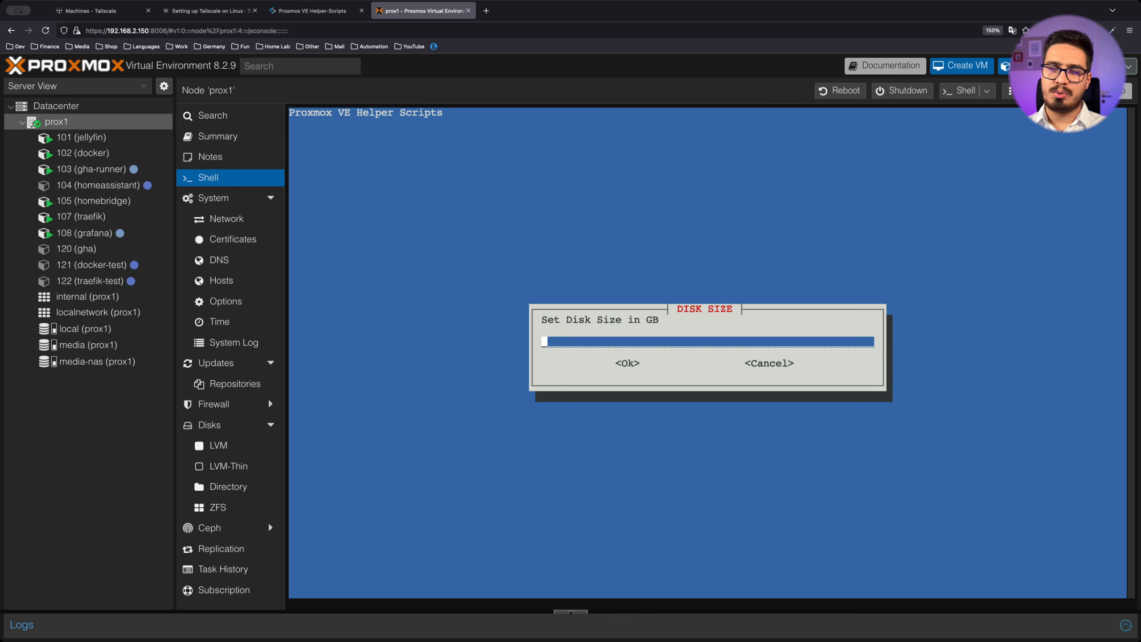
pyautogui.write('10')
pyautogui.press('Return')
pyautogui.press('Return')
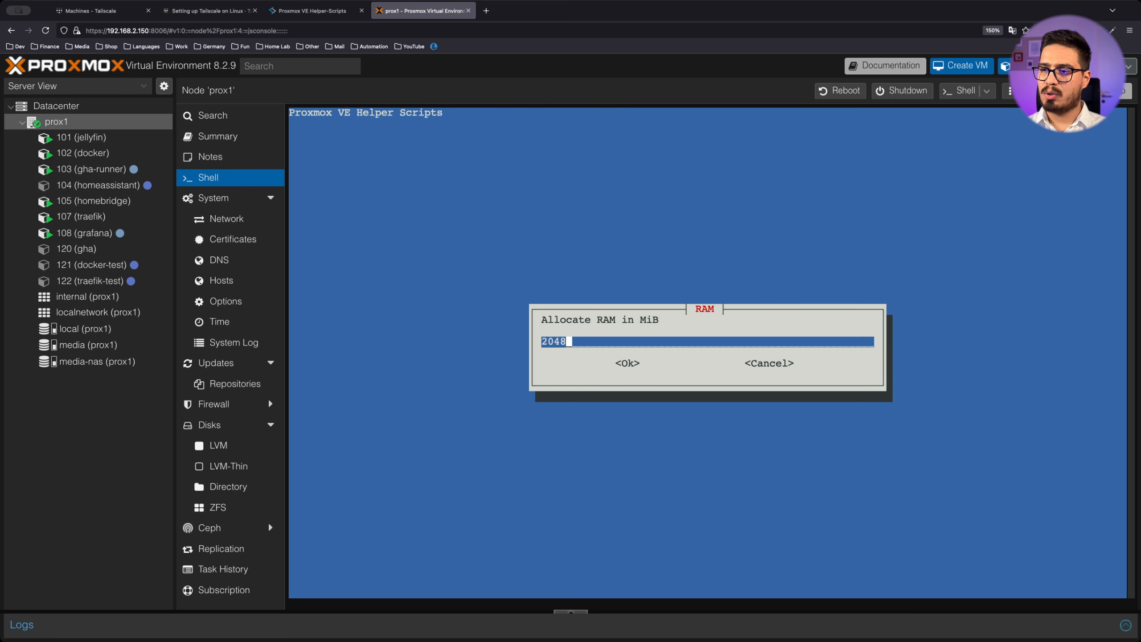
pyautogui.press('BackSpace')
pyautogui.press('BackSpace')
pyautogui.press('BackSpace')
pyautogui.press('BackSpace')
pyautogui.write('8096')
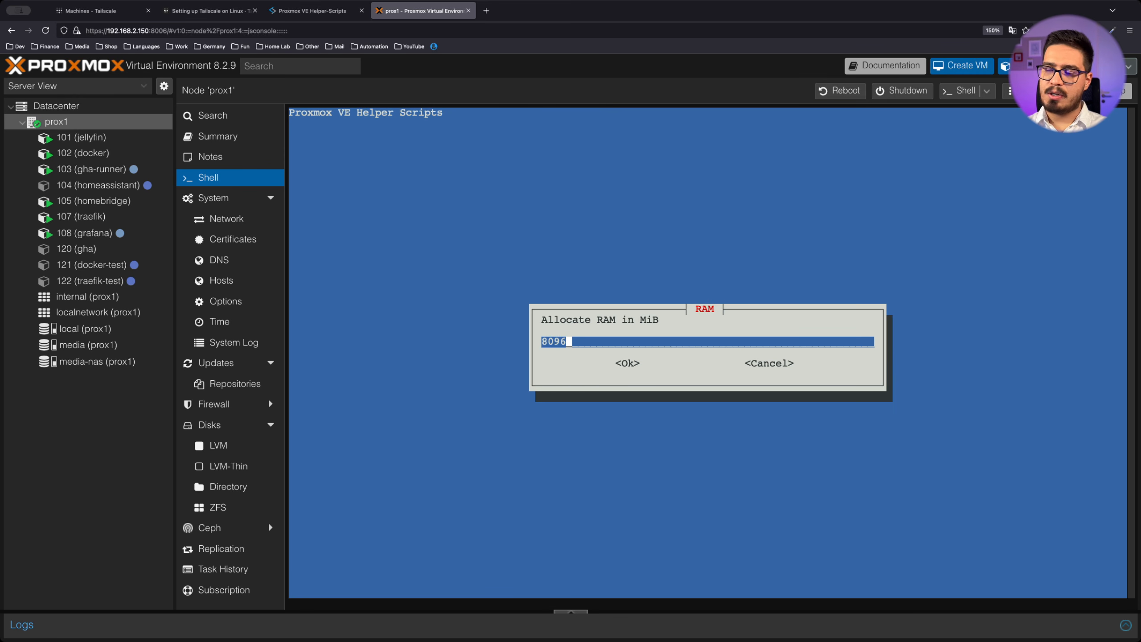
pyautogui.press('Return')
# Assign static IP 192.168.2.123/24 with gateway 192.168.2.1 and accept the remaining defaults
pyautogui.press('Return')
pyautogui.press('BackSpace')
pyautogui.press('BackSpace')
pyautogui.press('BackSpace')
pyautogui.press('BackSpace')
pyautogui.write('192')
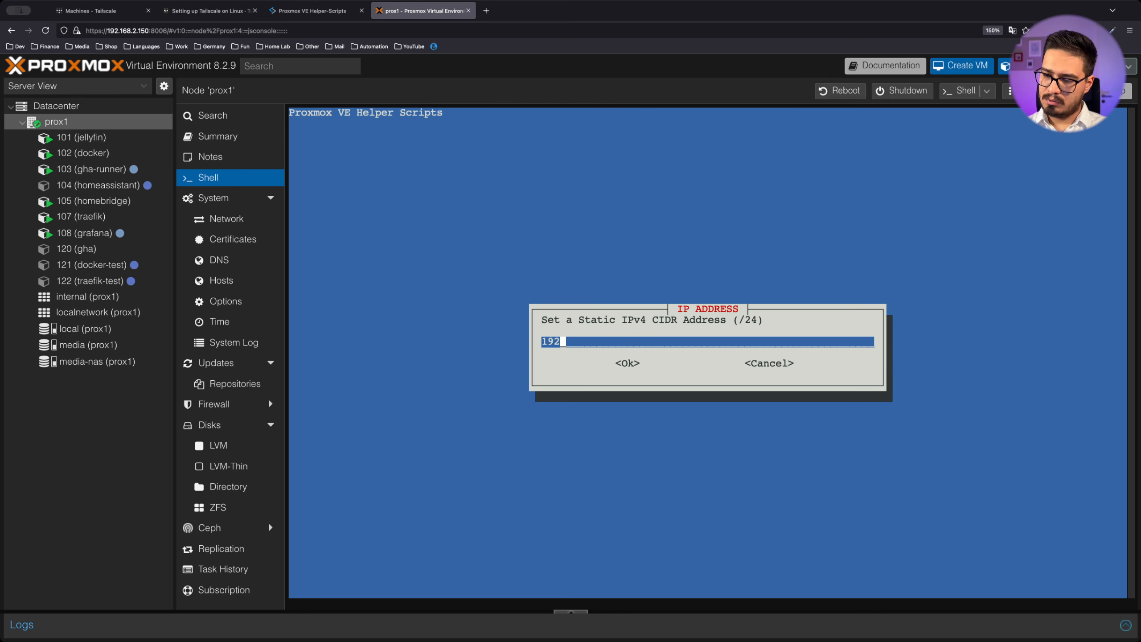
pyautogui.write('.168.2.123/24')
pyautogui.press('Return')
pyautogui.write('192.168.2.1')
pyautogui.press('Return')
pyautogui.press('Return')
pyautogui.press('Return')
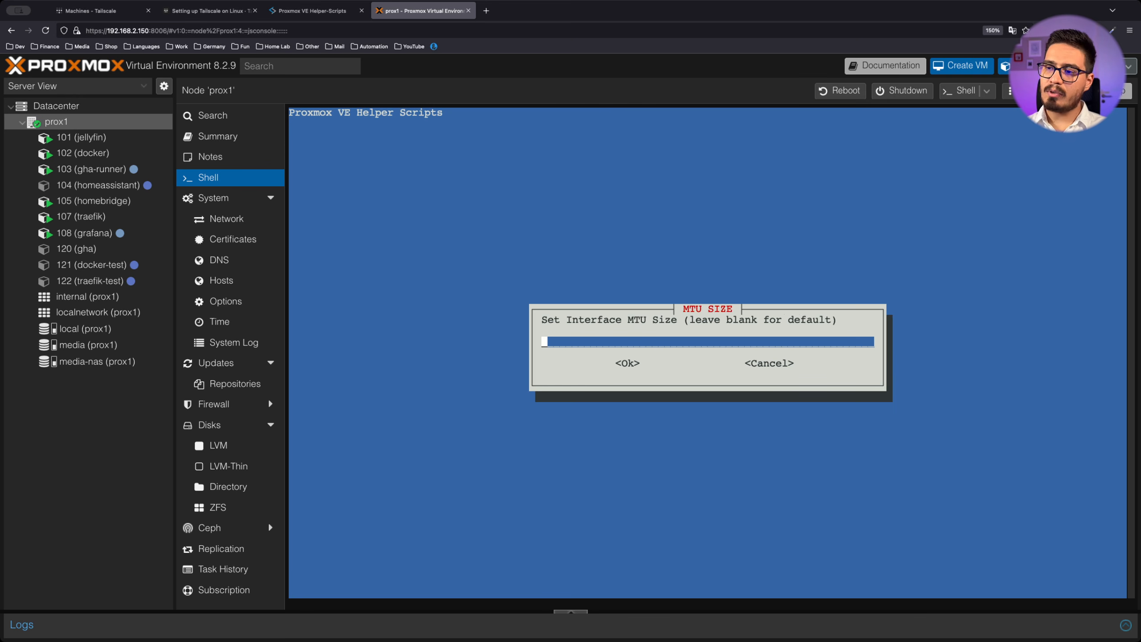
pyautogui.press('Return')
pyautogui.press('Return')
pyautogui.press('Return')
pyautogui.press('Return')
pyautogui.press('Return')
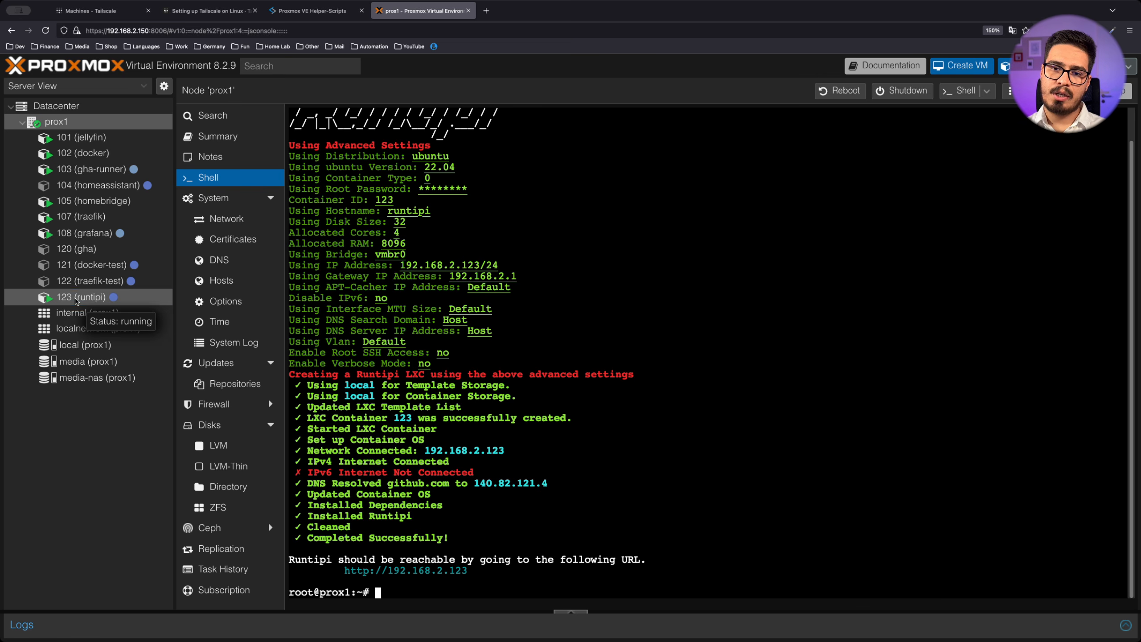
# Log into the console of runtipi container 123 as root
pyautogui.click(77, 301)
pyautogui.click(218, 143)
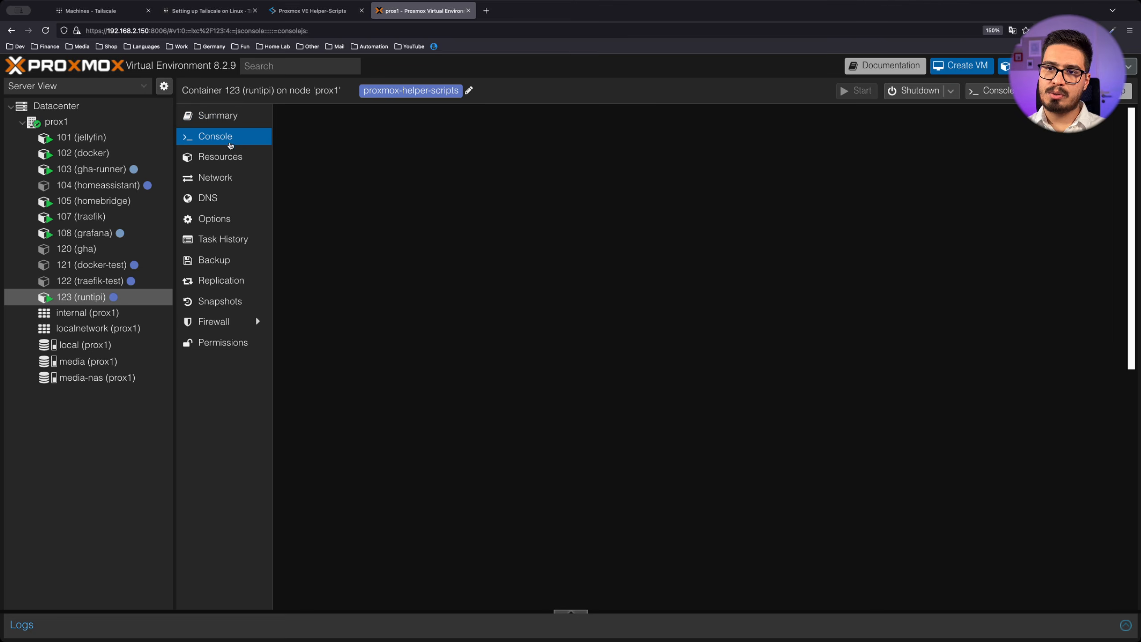
pyautogui.write('root')
pyautogui.press('Return')
pyautogui.press('Return')
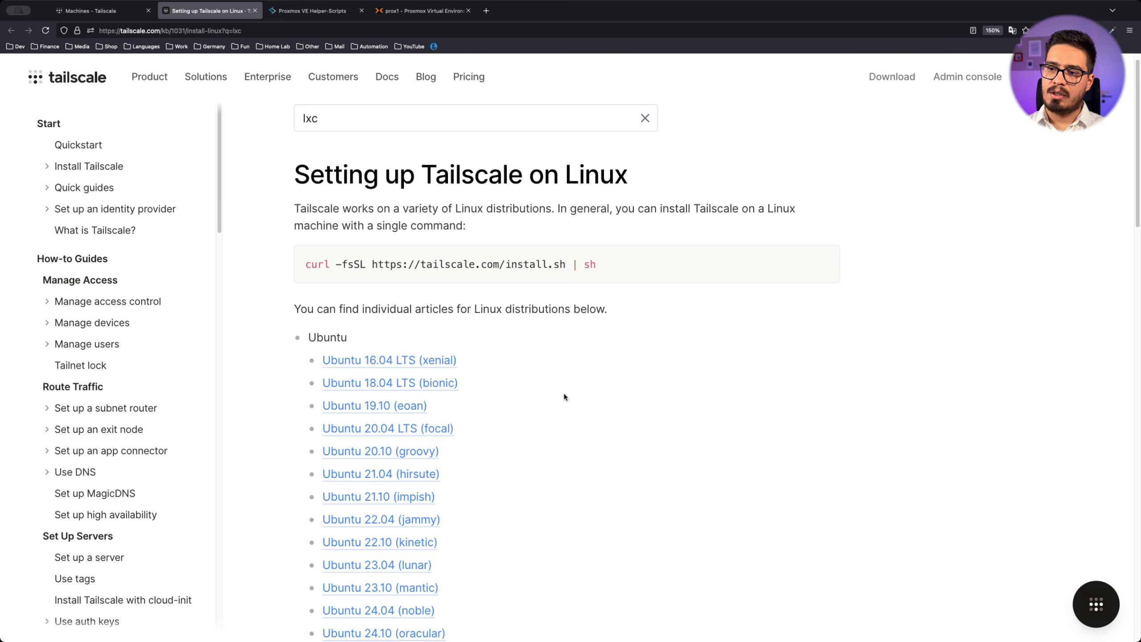
# Run the Tailscale curl install command in the container, then return to the prox1 node
pyautogui.scroll(1, 565, 396)
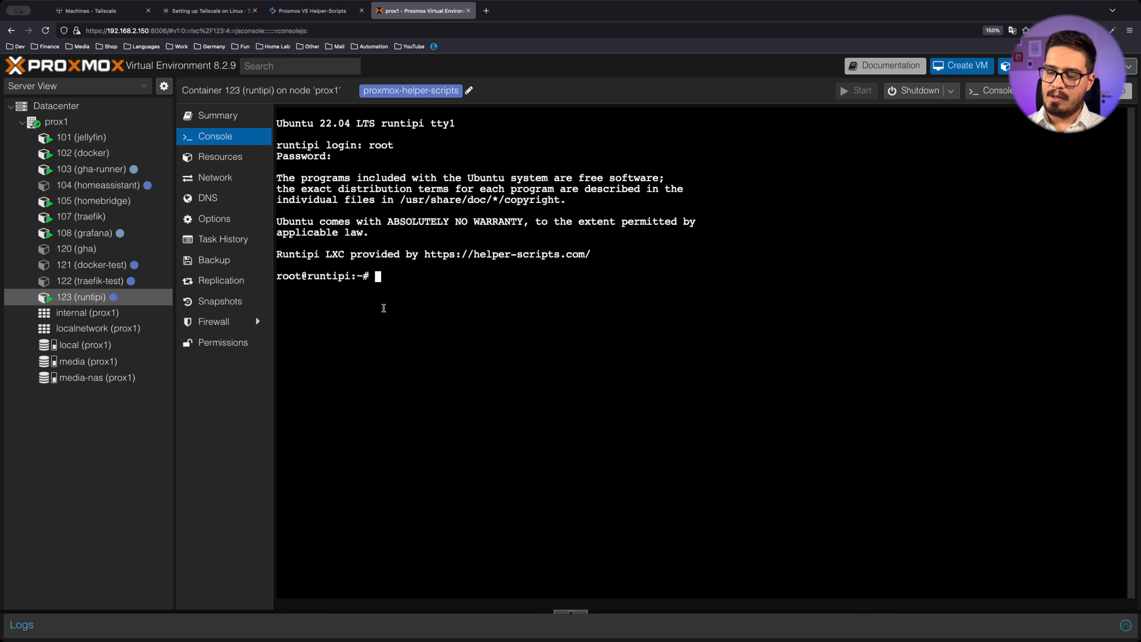
pyautogui.press('super+v')
pyautogui.press('Return')
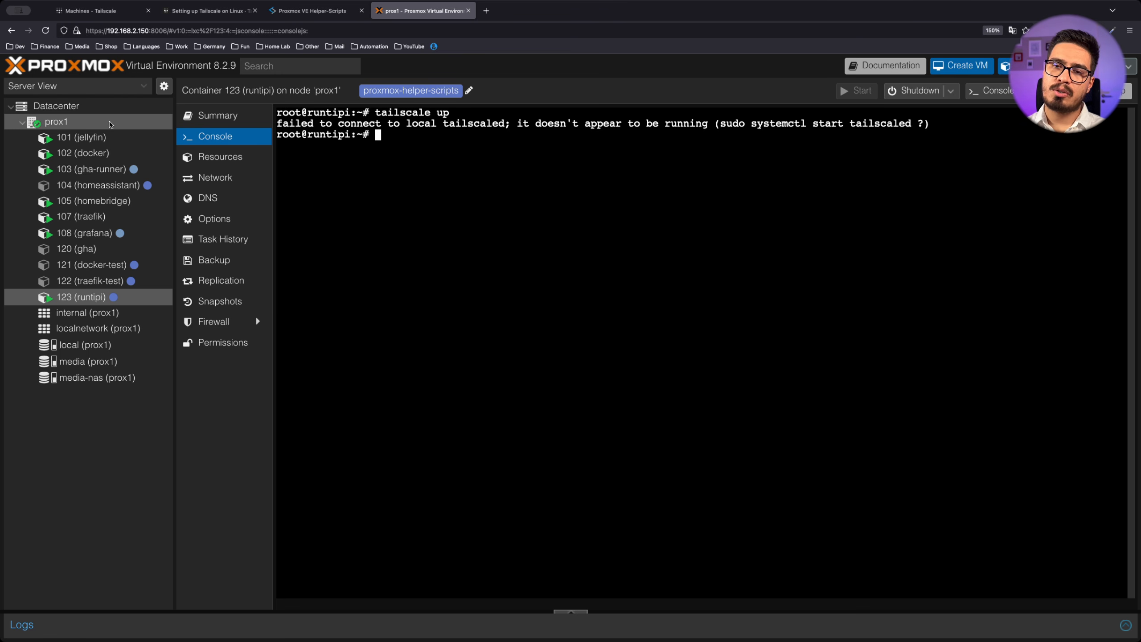
pyautogui.click(110, 124)
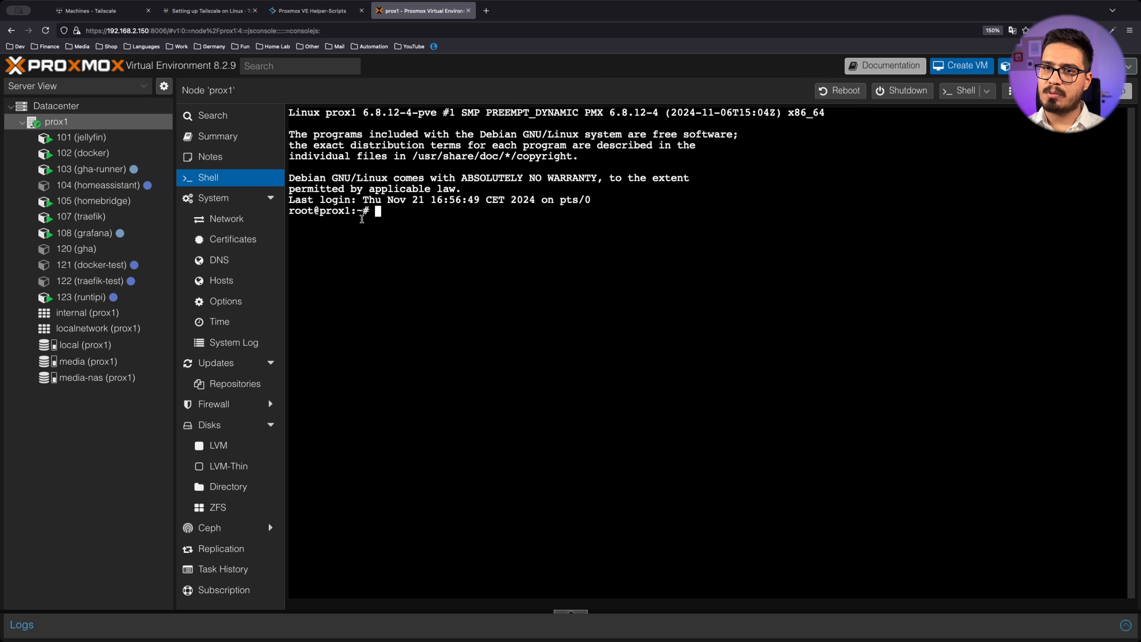
# Search the Tailscale docs for 'lxc' and copy the two /dev/net/tun config lines from the LXC article
pyautogui.click(209, 10)
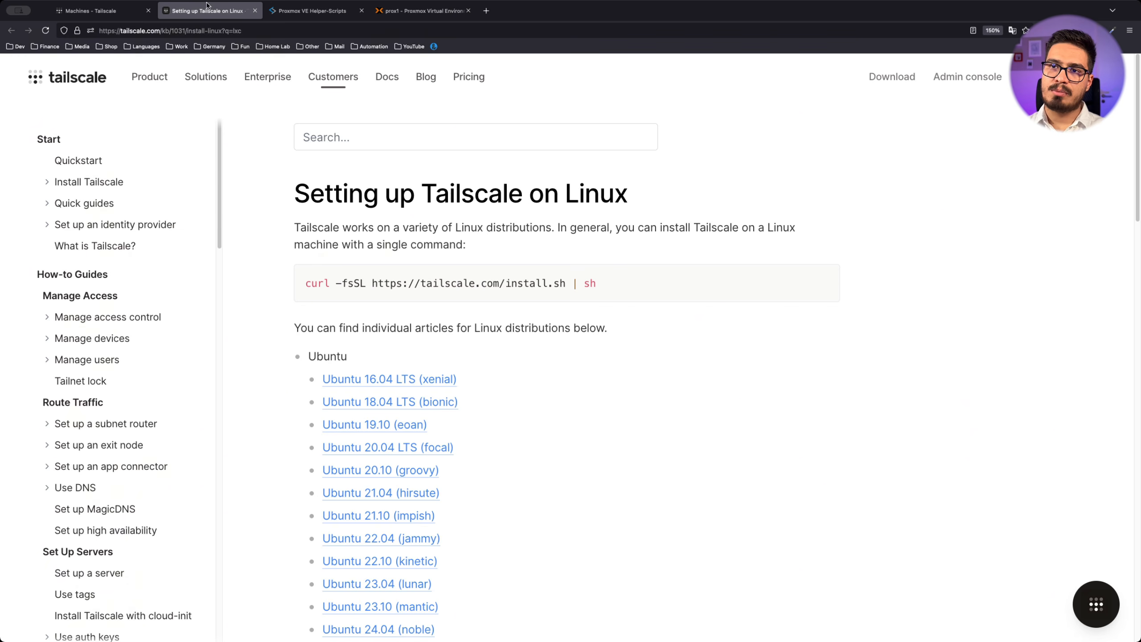
pyautogui.click(352, 128)
pyautogui.write('lxc')
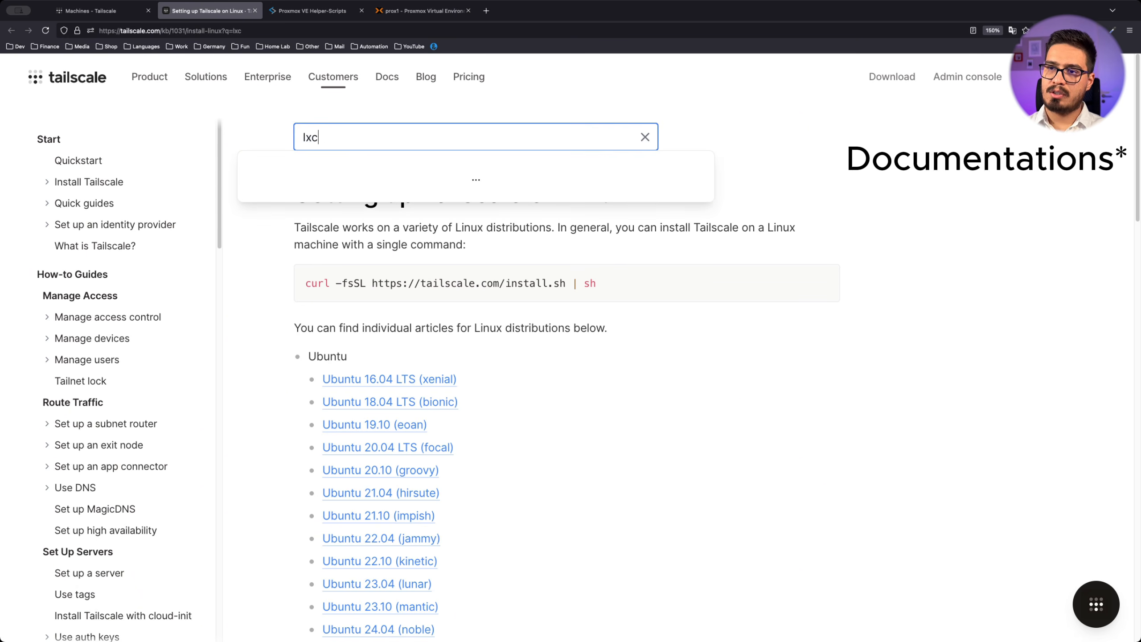
pyautogui.middleClick(373, 174)
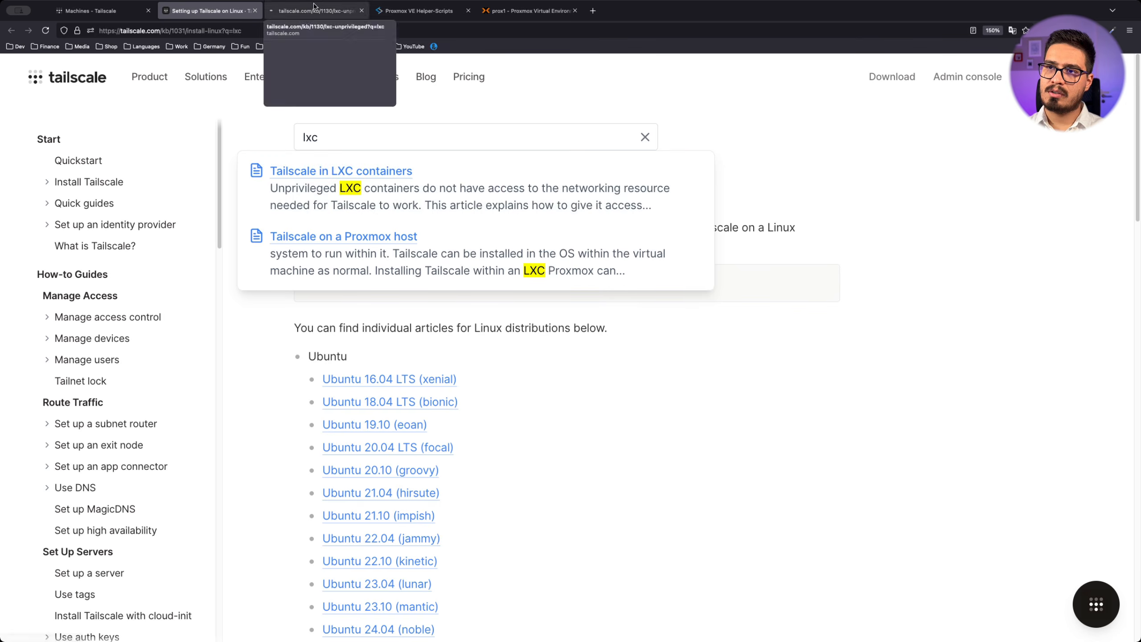
pyautogui.click(313, 6)
pyautogui.scroll(-3, 678, 444)
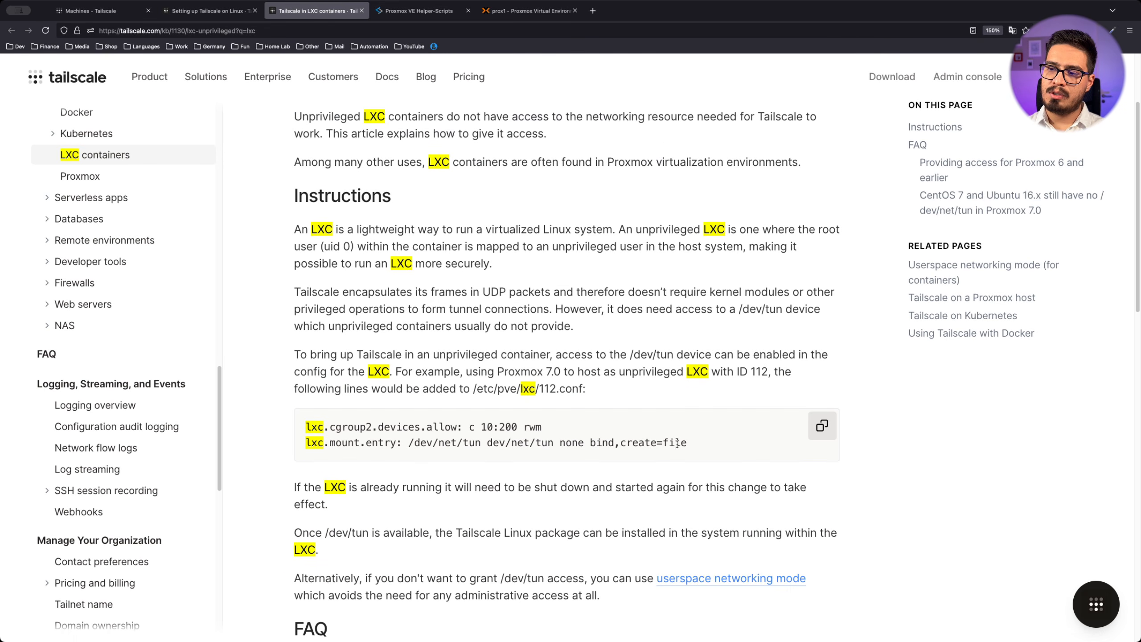
pyautogui.moveTo(688, 444); pyautogui.dragTo(308, 426)
pyautogui.click(822, 425)
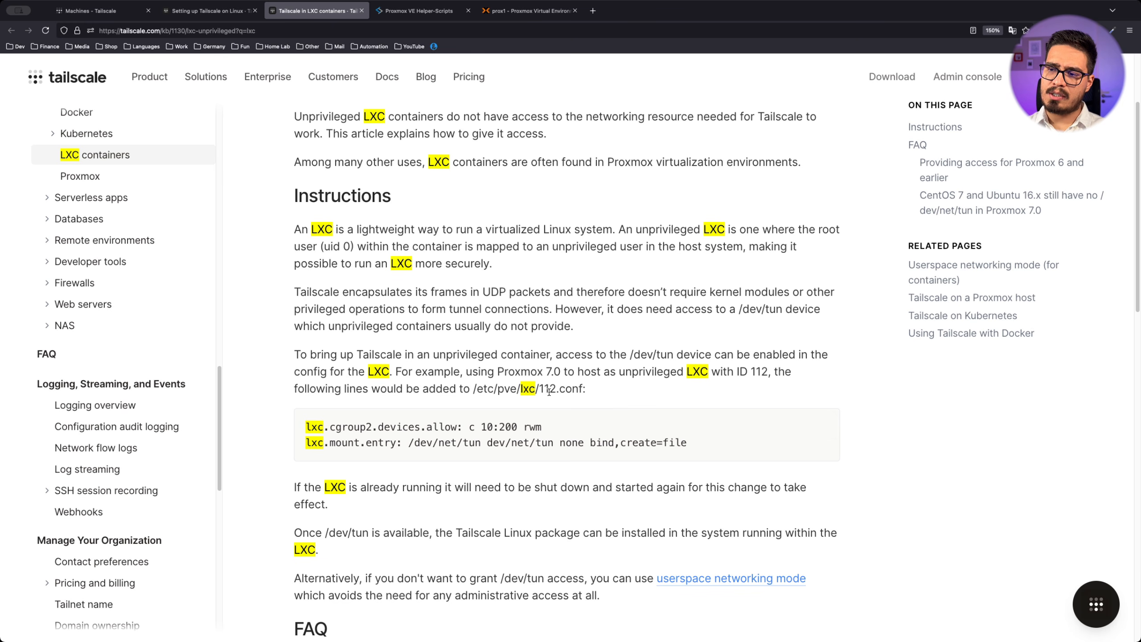
pyautogui.hotkey('ctrl', 'Tab')
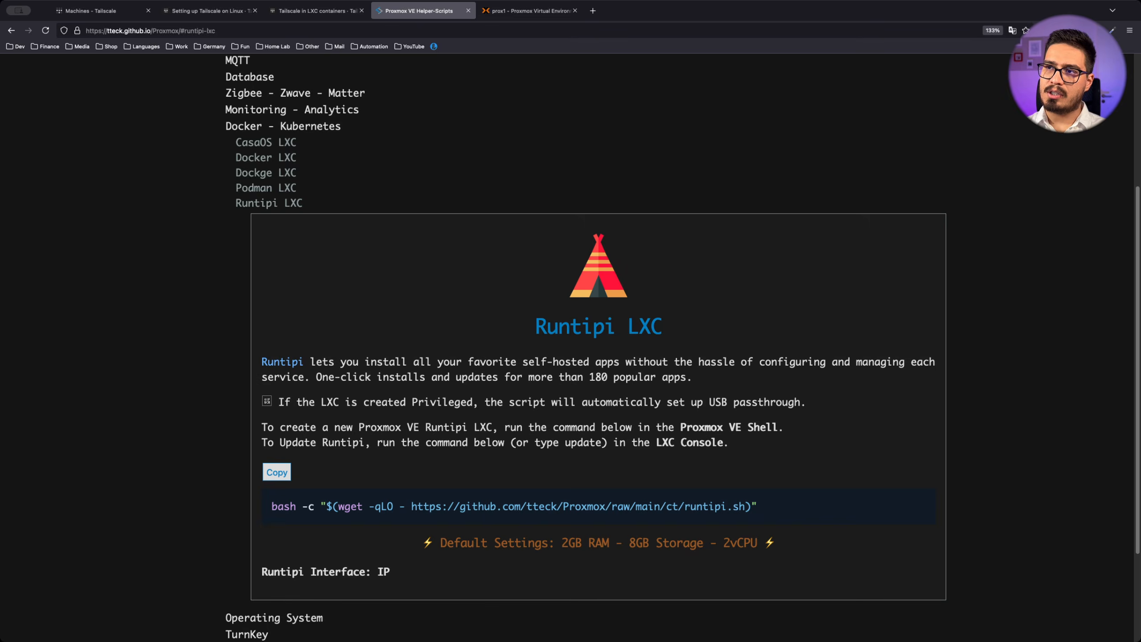
# Append the two tun device lines to /etc/pve/lxc/123.conf using vi
pyautogui.hotkey('ctrl', 'Tab')
pyautogui.write('vi /etc/pve/lxc/123.conf')
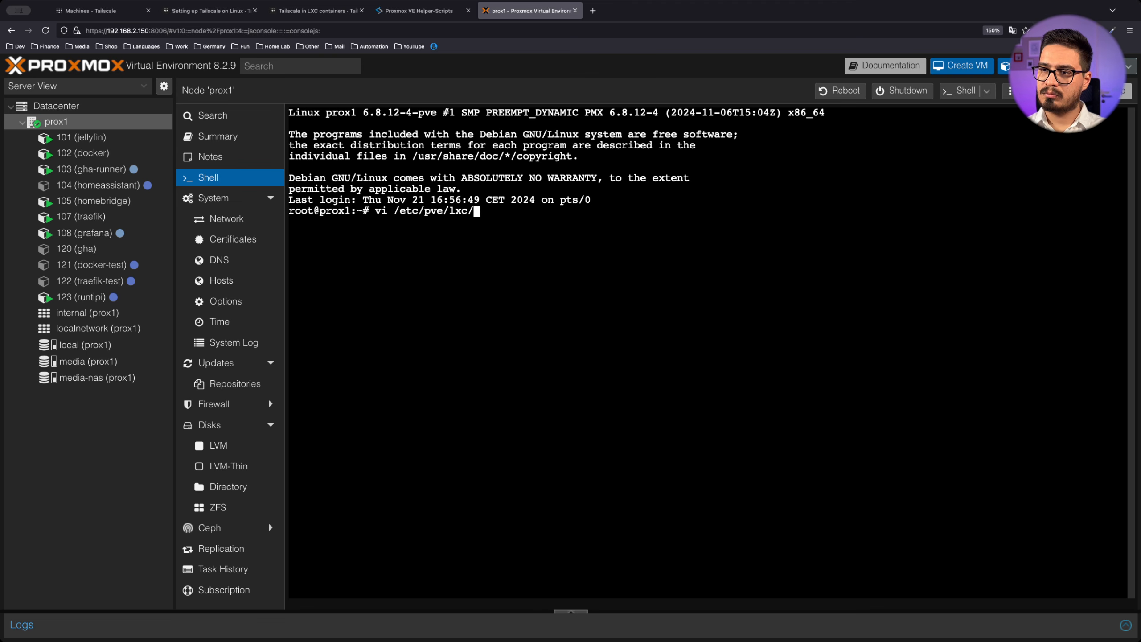
pyautogui.press('Return')
pyautogui.press('o')
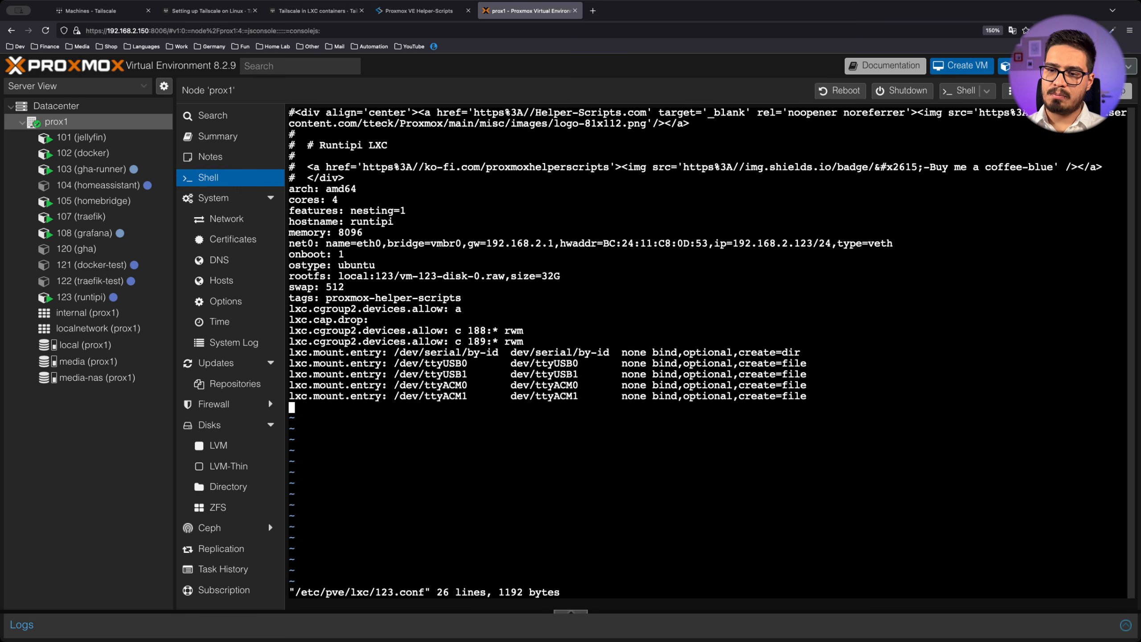
pyautogui.press('super+v')
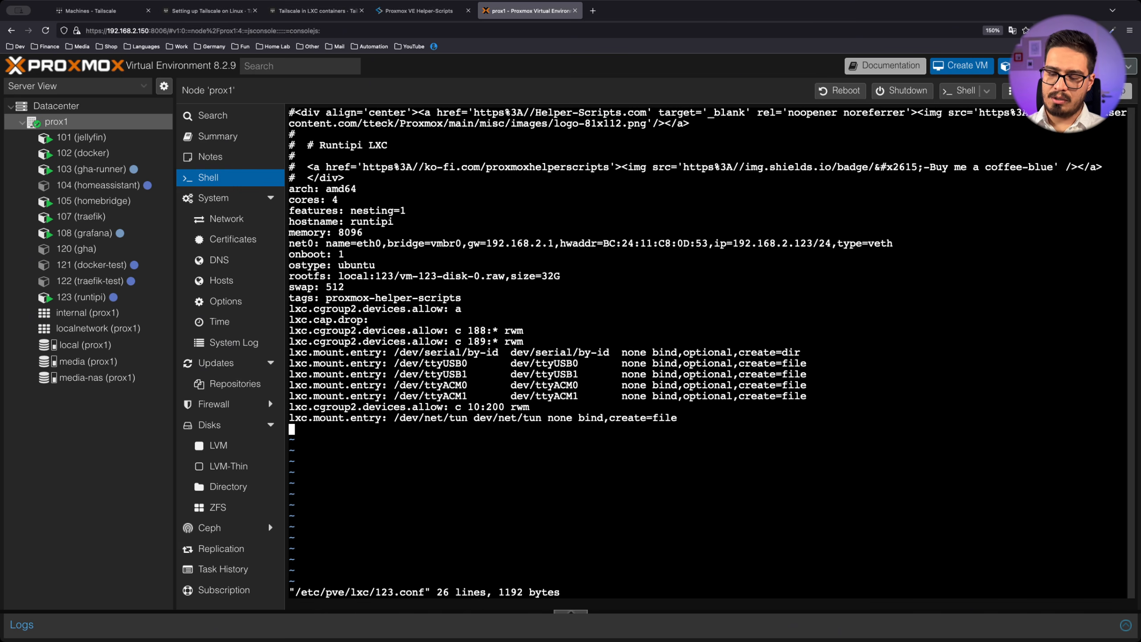
pyautogui.press('Escape')
pyautogui.write(':wq')
pyautogui.press('Return')
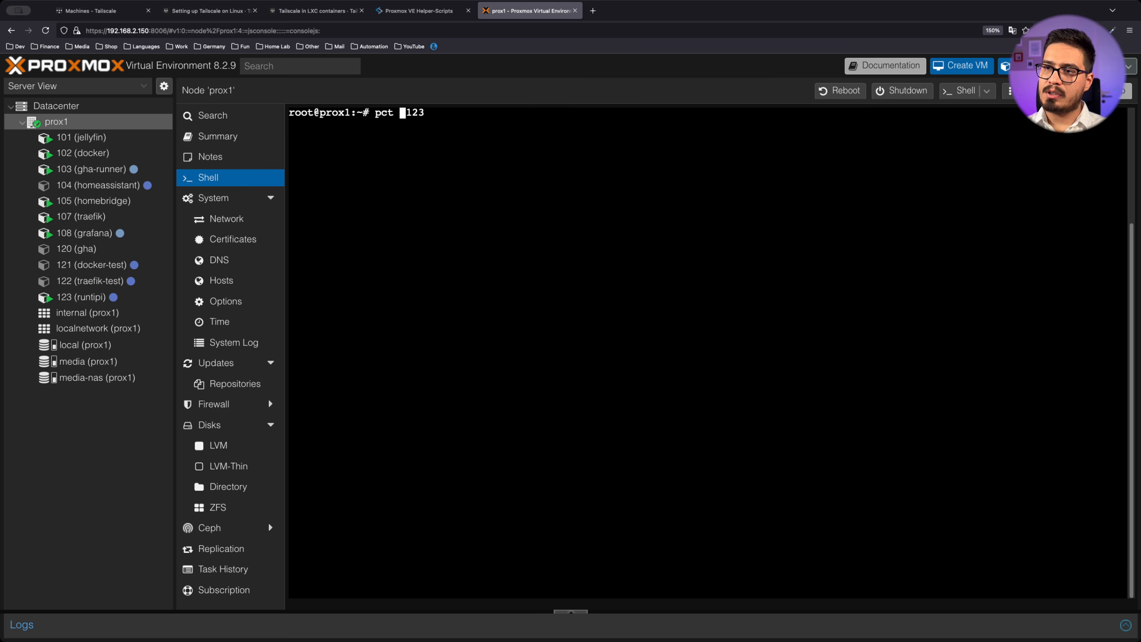
# Reboot container 123 and log back into its console as root
pyautogui.write('reboot 123')
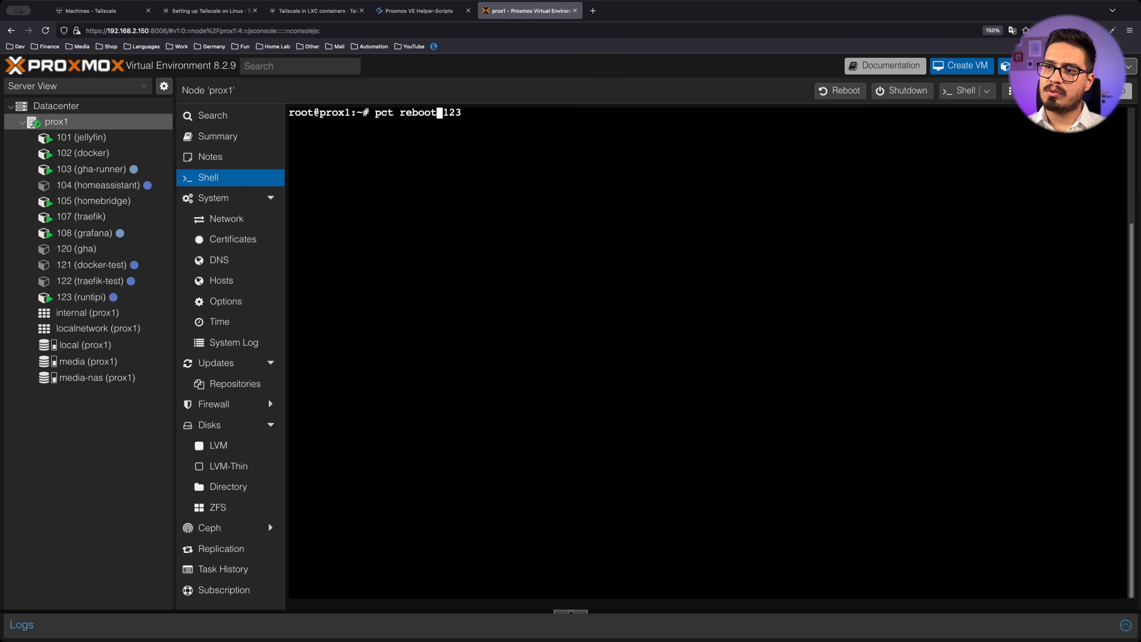
pyautogui.press('Return')
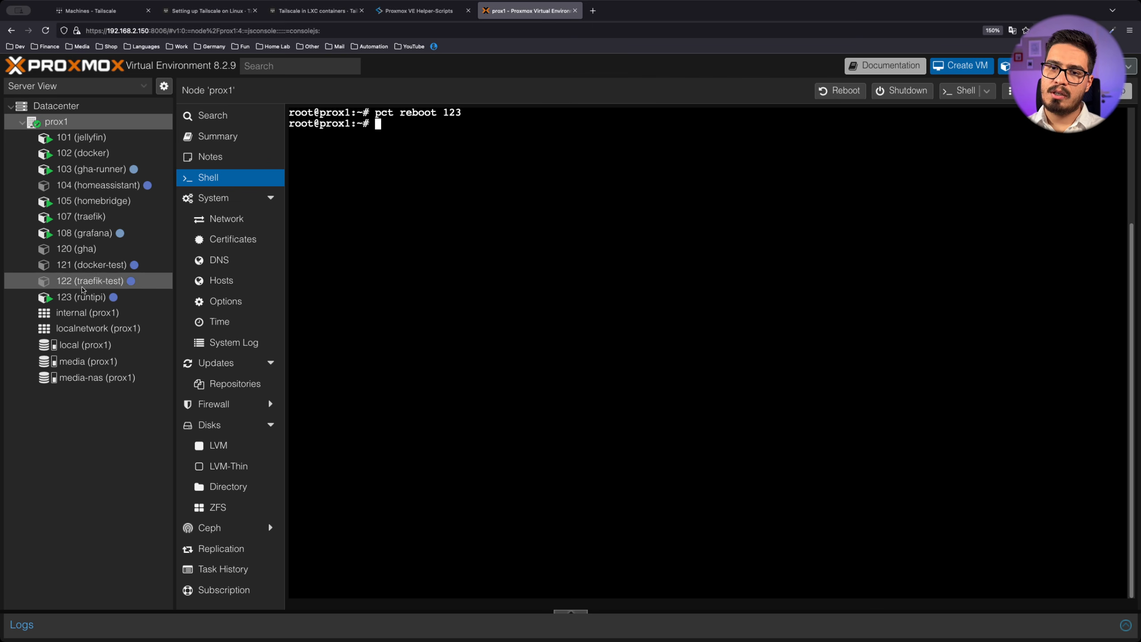
pyautogui.click(143, 296)
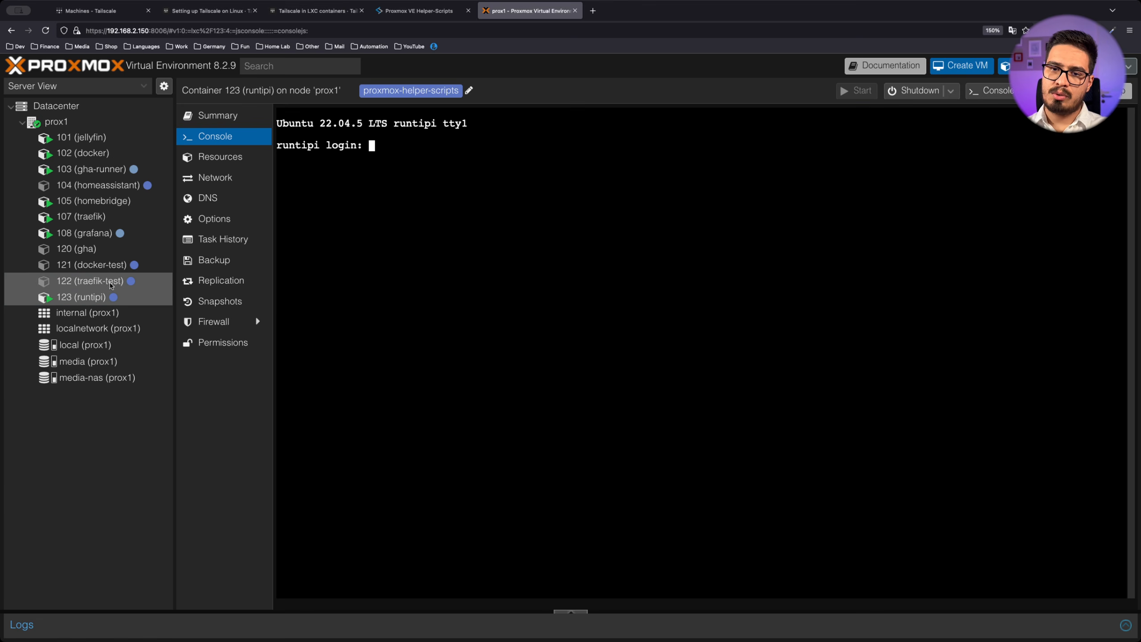
pyautogui.write('root')
pyautogui.press('Return')
pyautogui.press('Return')
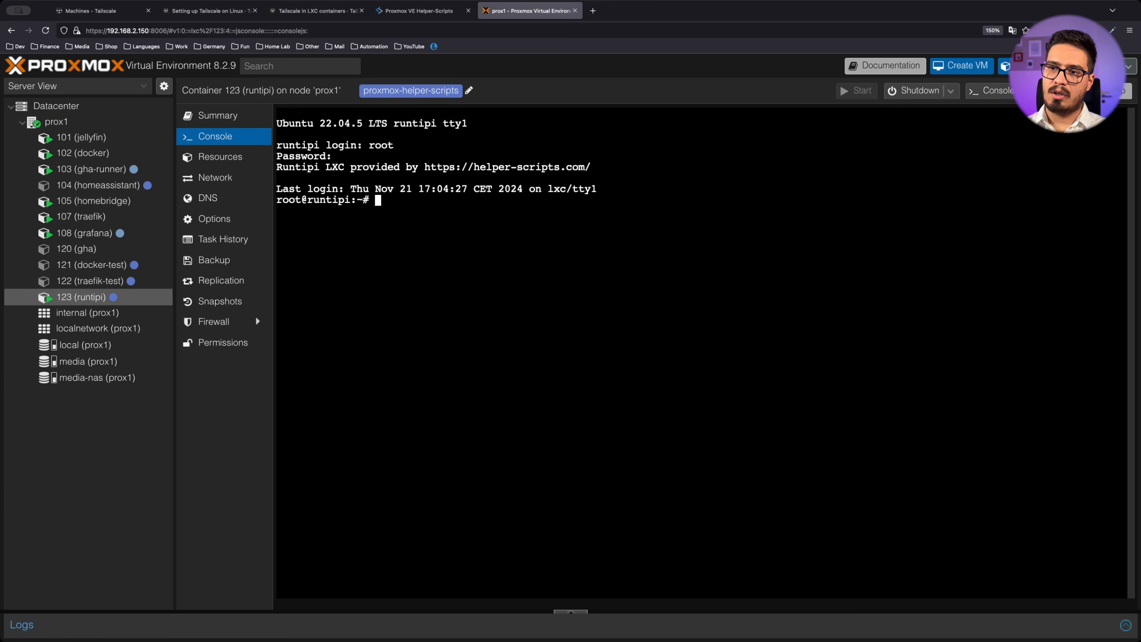
# Run 'tailscale up' and copy the Tailscale login link it prints
pyautogui.write('tailscale up')
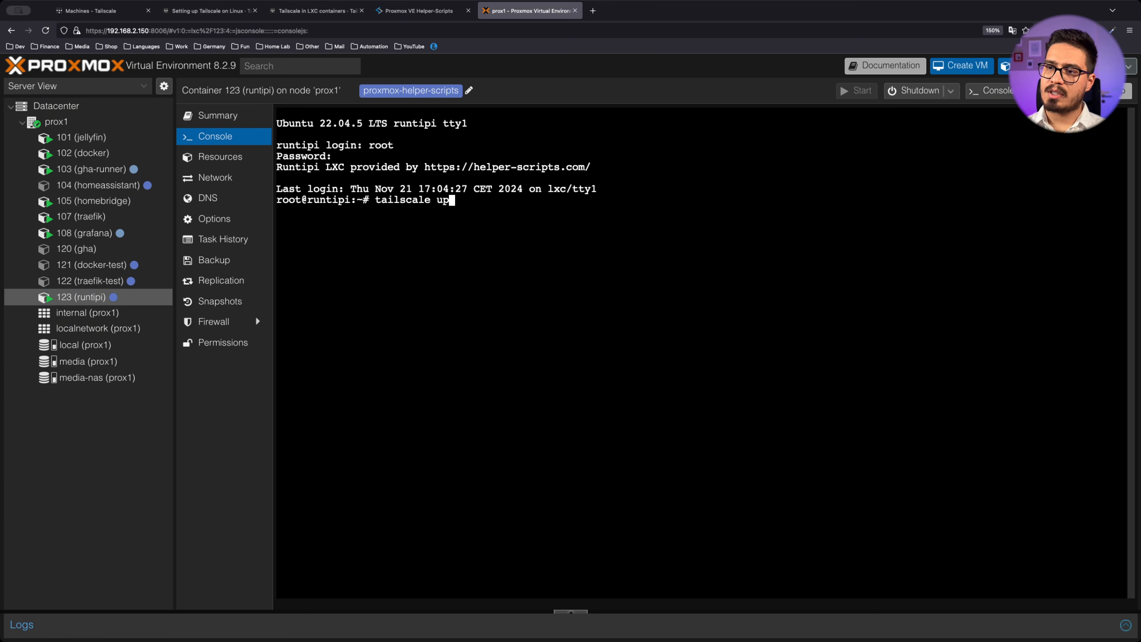
pyautogui.press('Return')
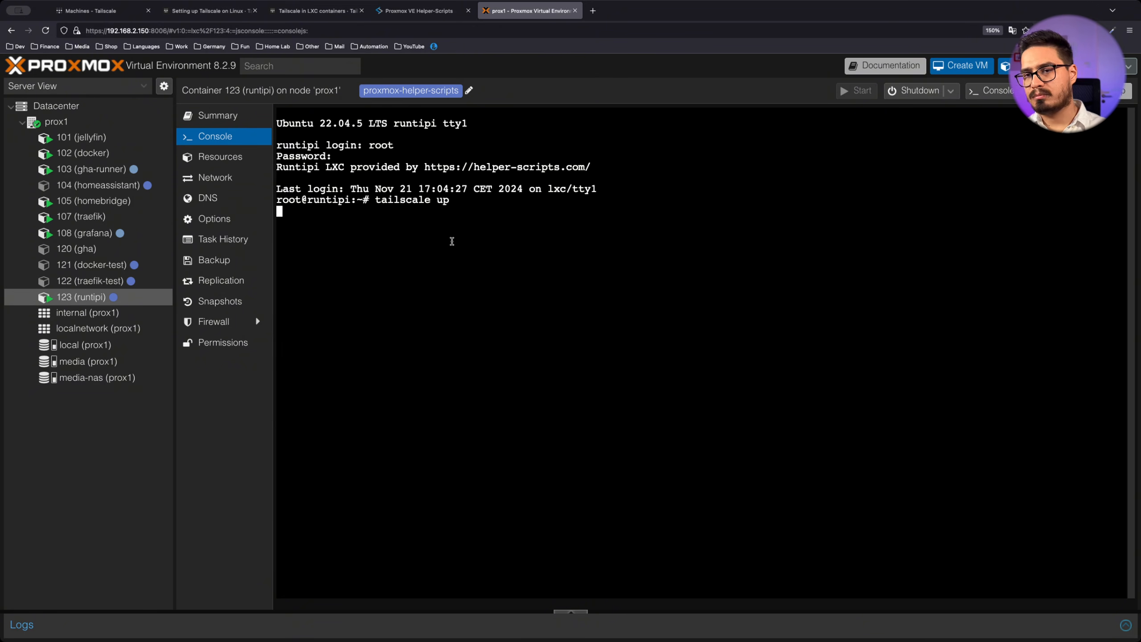
pyautogui.doubleClick(337, 243)
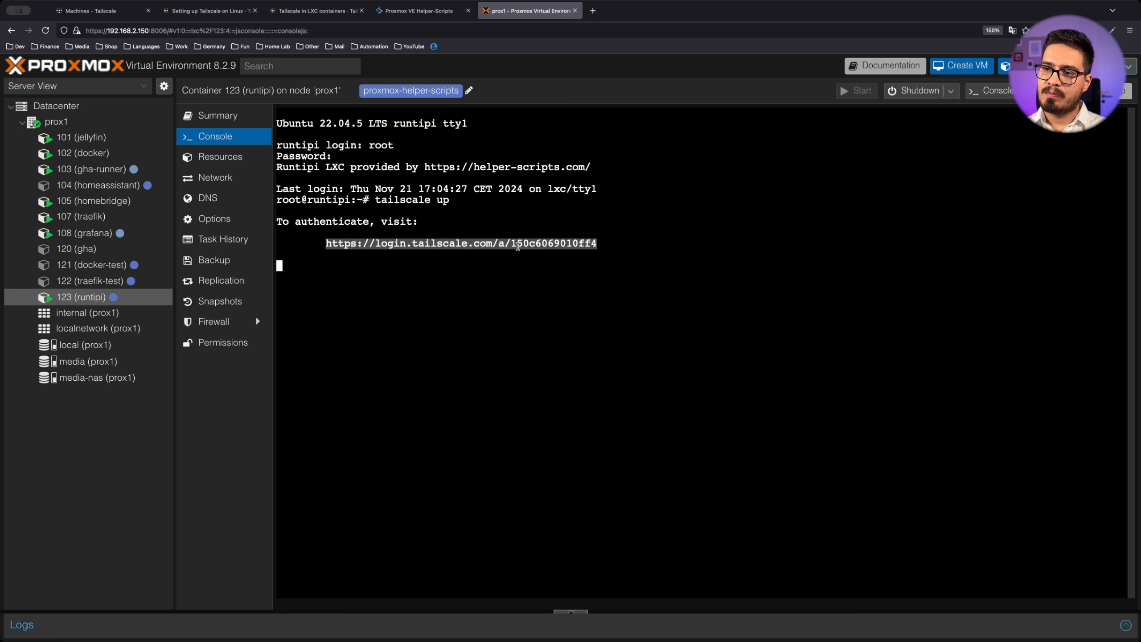
pyautogui.click(594, 13)
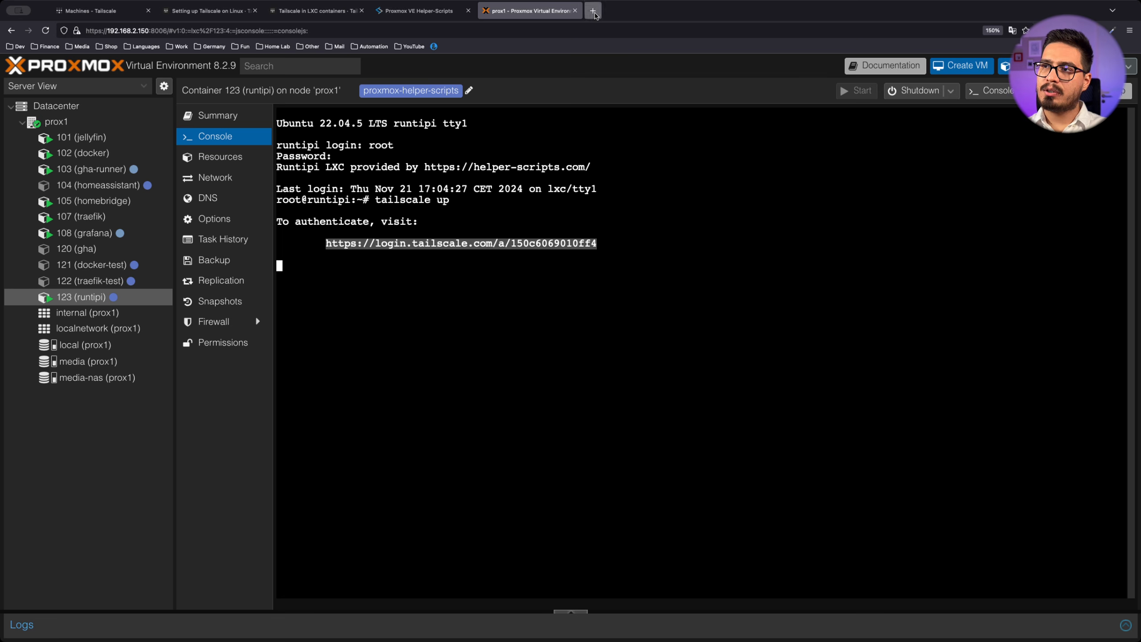
# Open the Tailscale login link and connect the runtipi container to the tailnet
pyautogui.hotkey('ctrl', 'v')
pyautogui.press('Return')
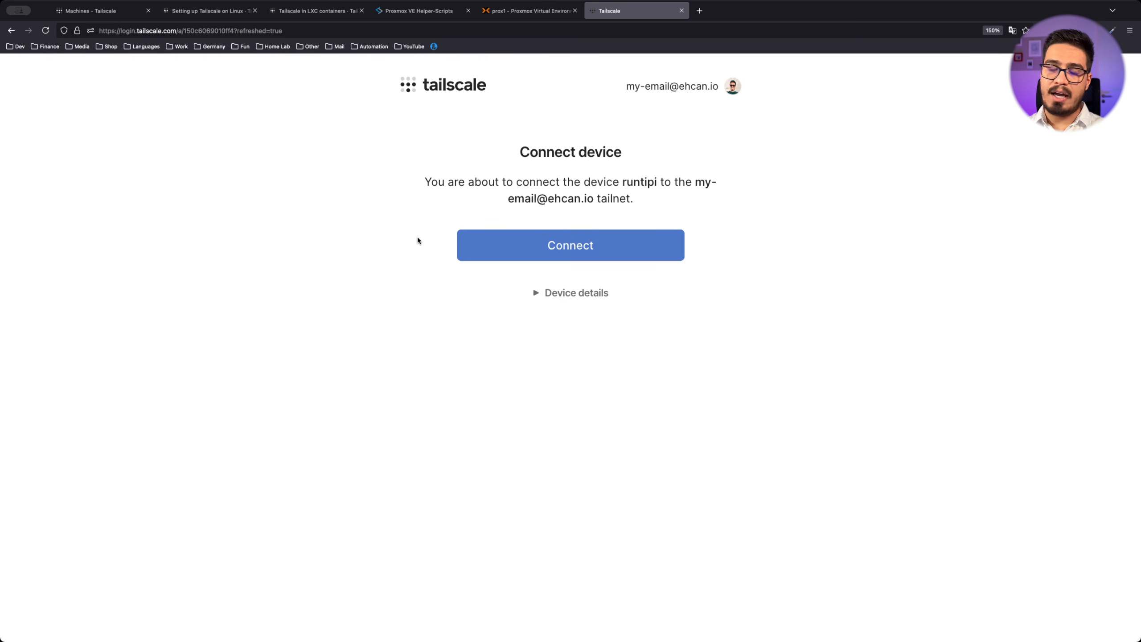
pyautogui.click(534, 247)
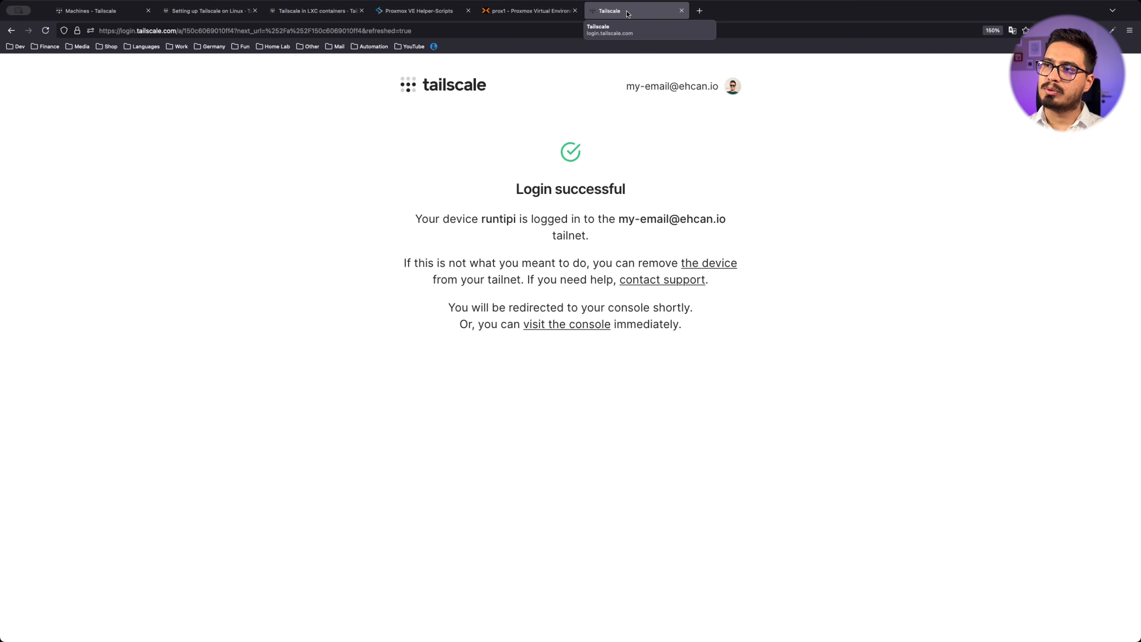
pyautogui.click(682, 10)
# Rename the machine to runtipi-prx and copy its IPv4 address 100.87.66.36
pyautogui.click(90, 10)
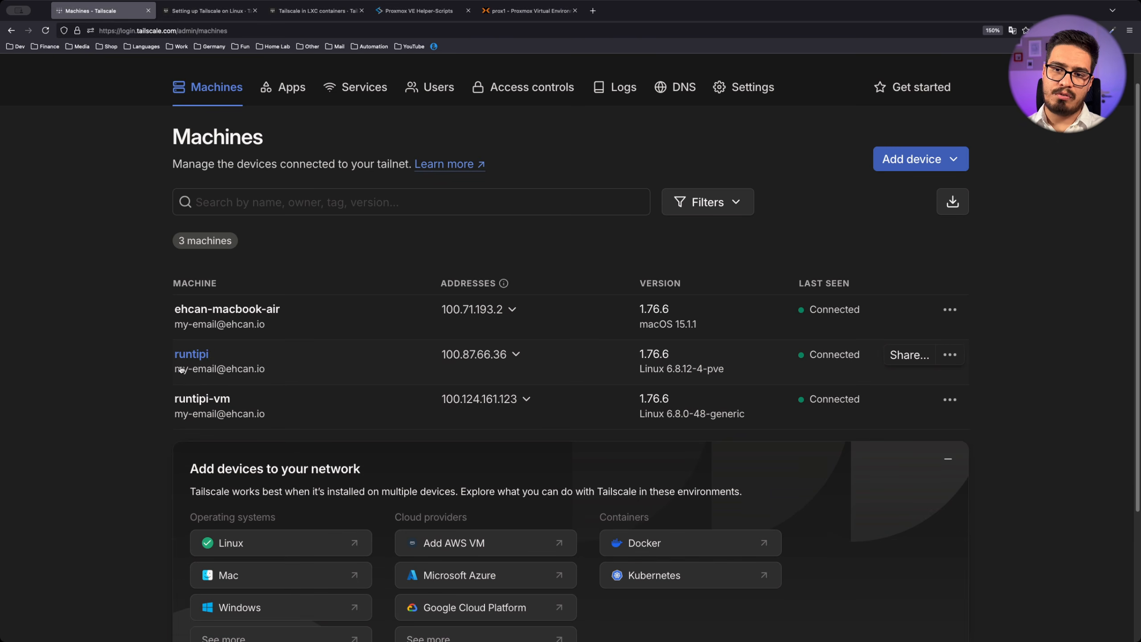
pyautogui.click(950, 355)
pyautogui.click(1002, 388)
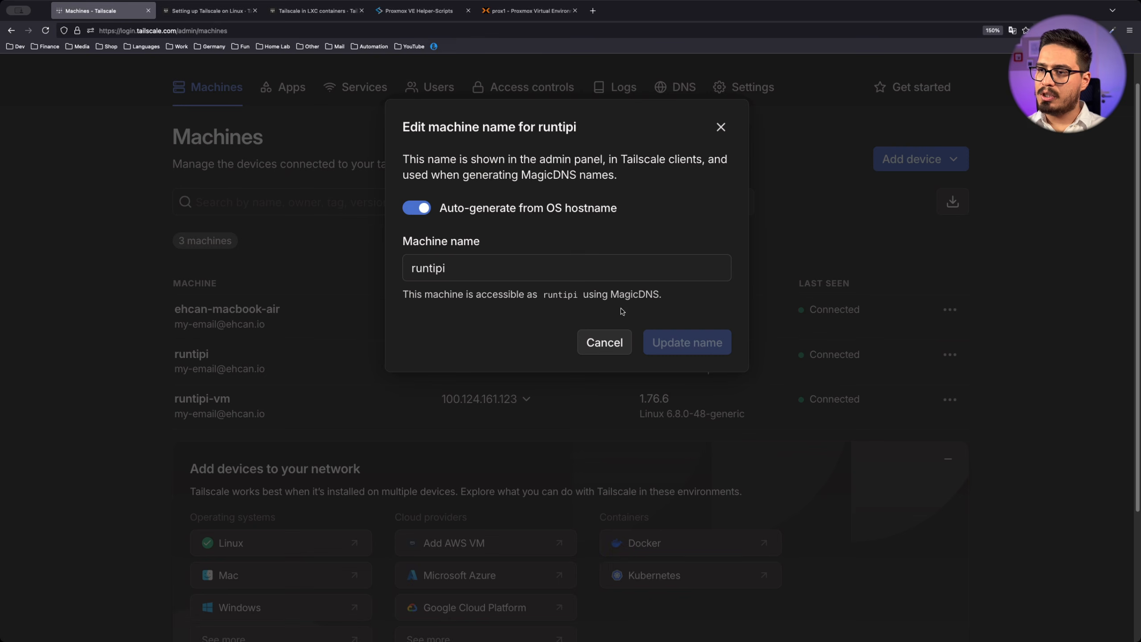
pyautogui.click(422, 208)
pyautogui.write('-')
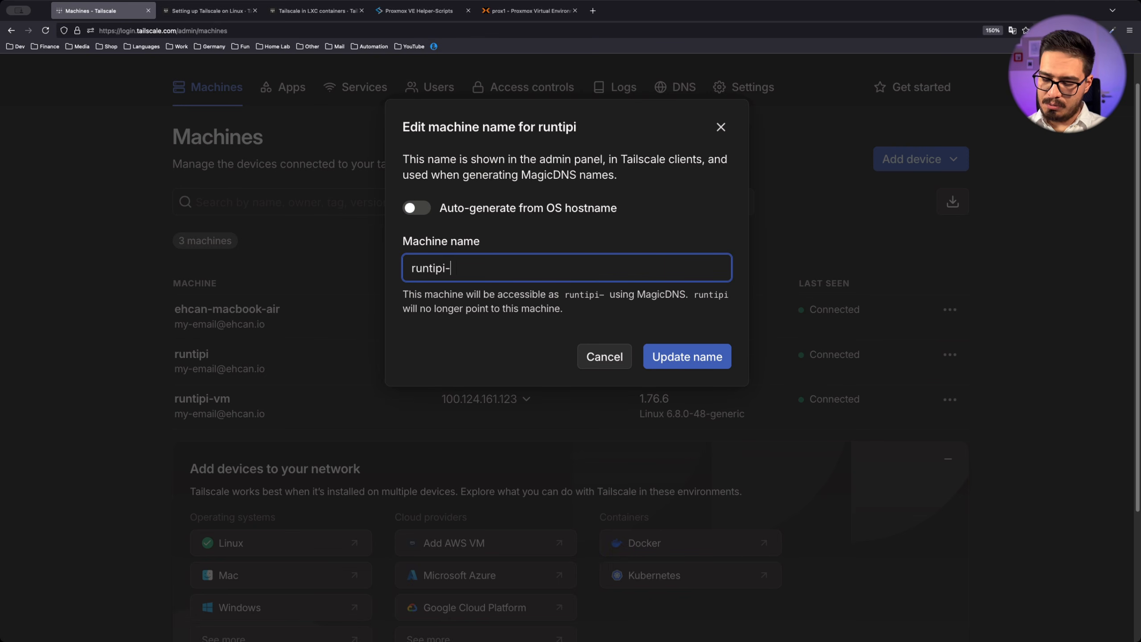
pyautogui.write('prx')
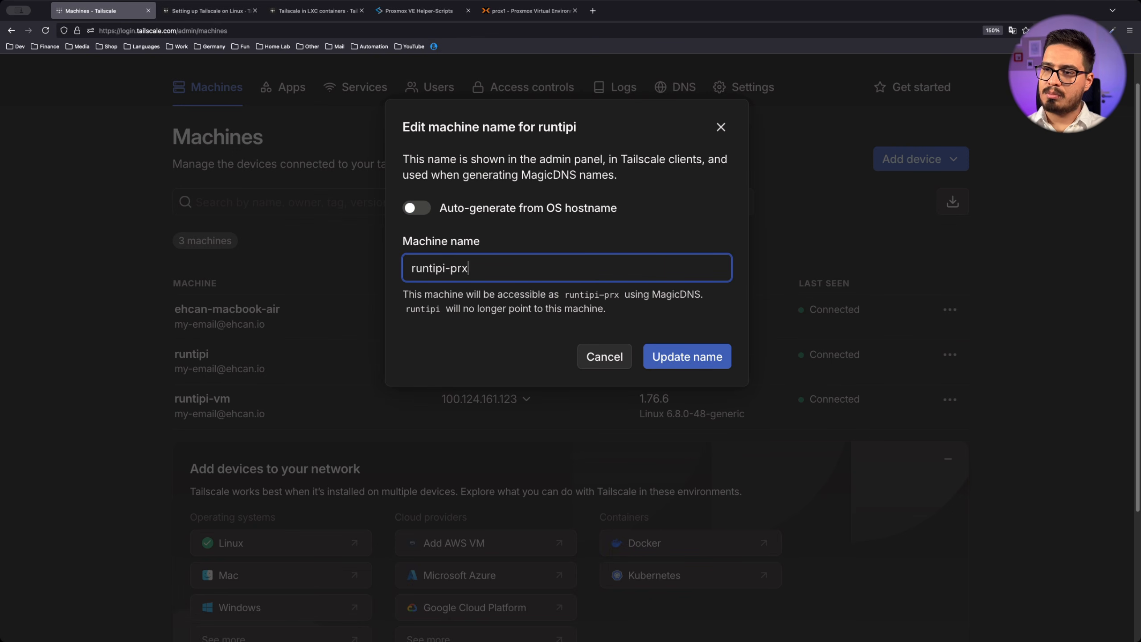
pyautogui.click(662, 353)
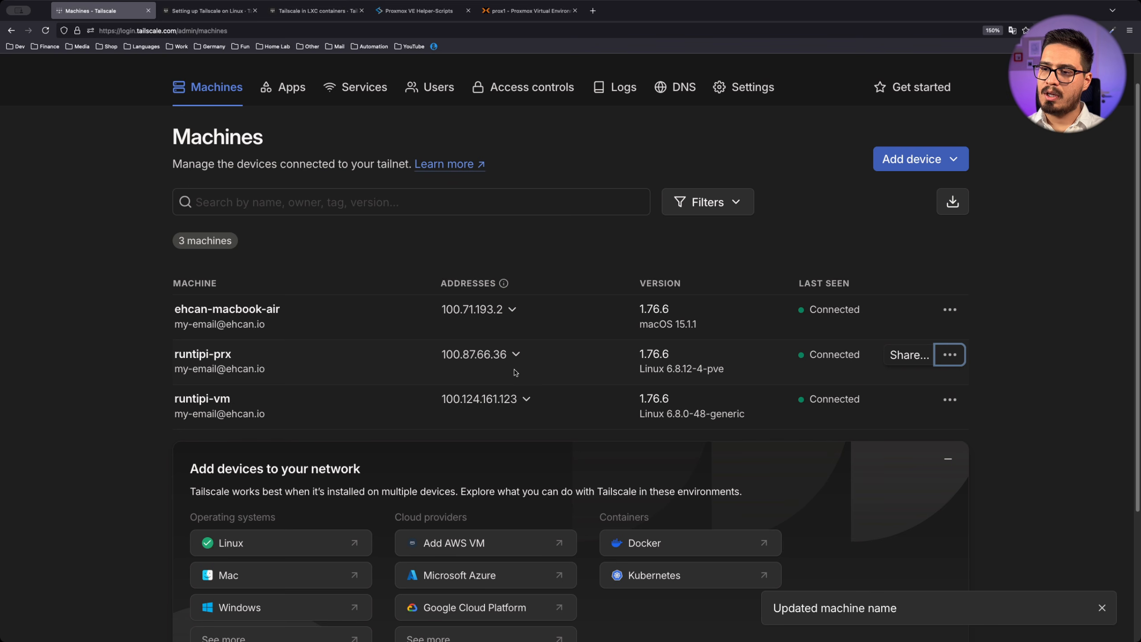
pyautogui.click(484, 356)
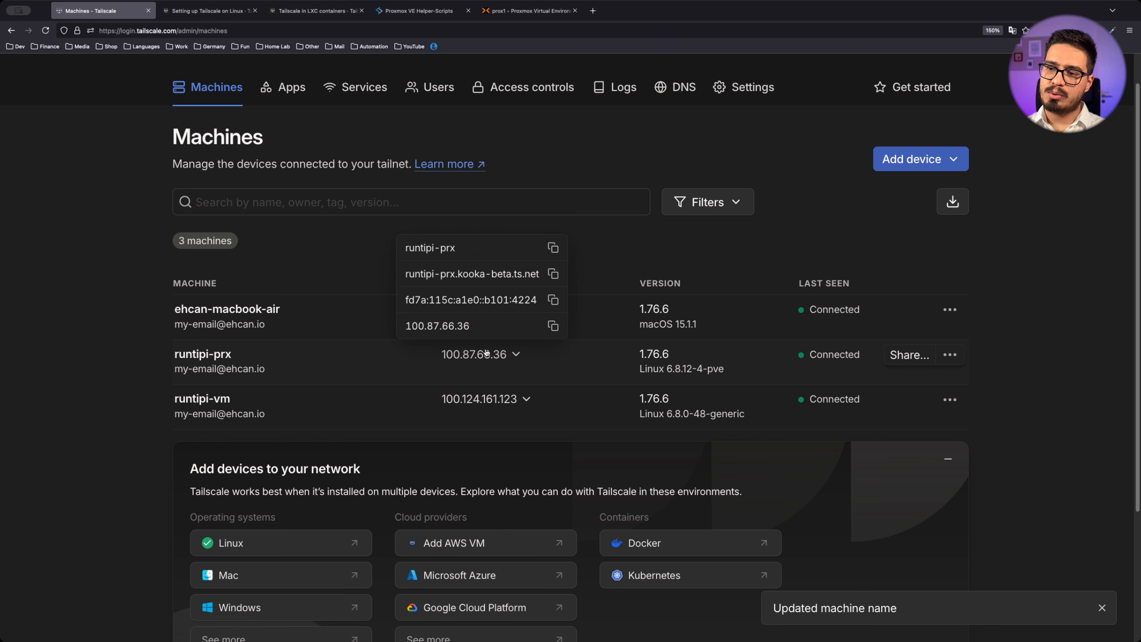
pyautogui.click(553, 326)
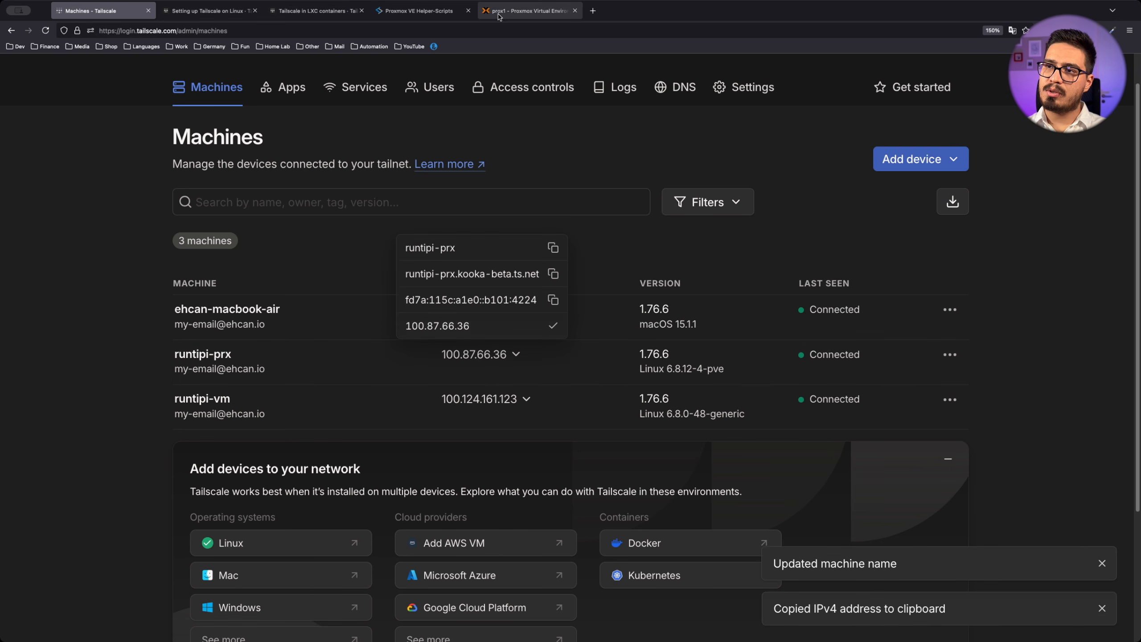
# Load Runtipi at the copied Tailscale IP and register the administrator account
pyautogui.click(593, 10)
pyautogui.press('super+v')
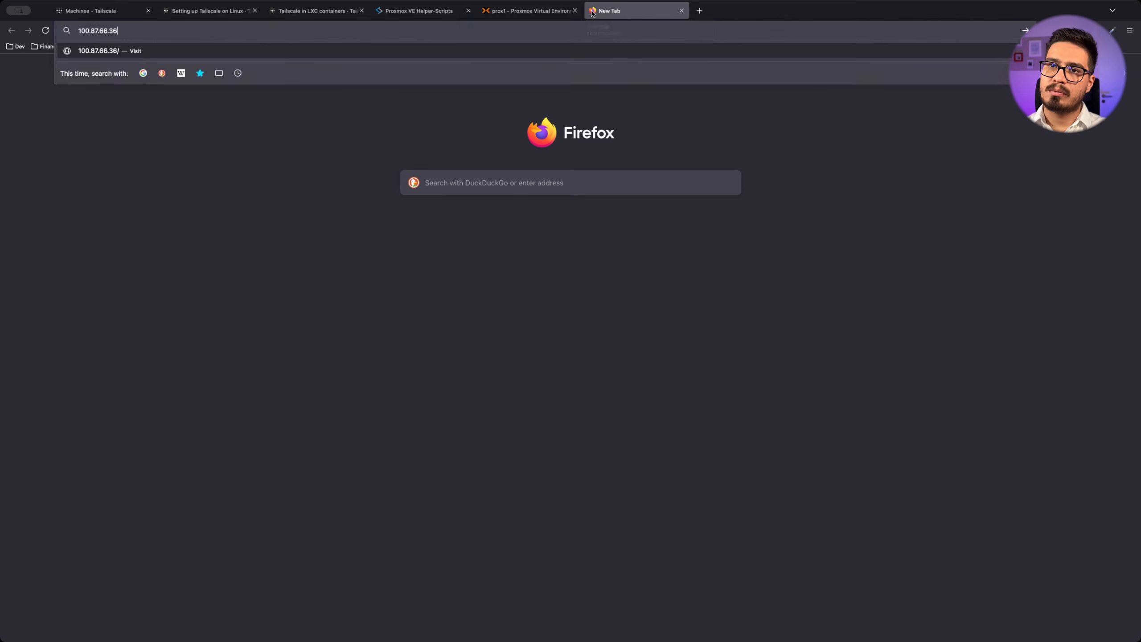
pyautogui.press('Return')
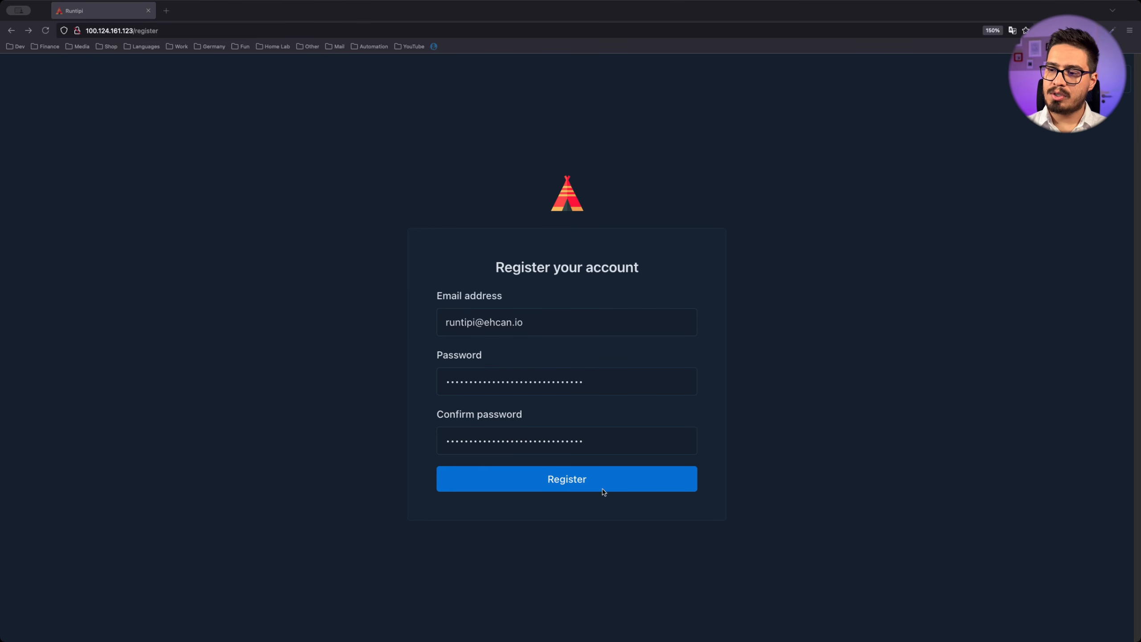
pyautogui.click(581, 484)
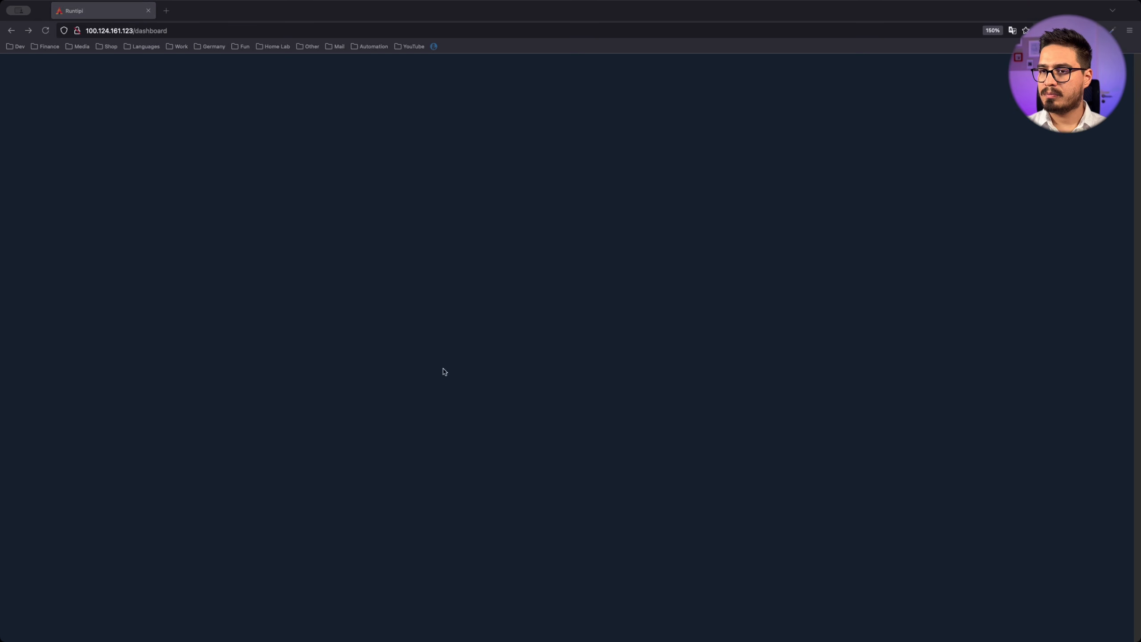
# Enable two-factor authentication under Settings > Security, then go to My Apps
pyautogui.click(571, 428)
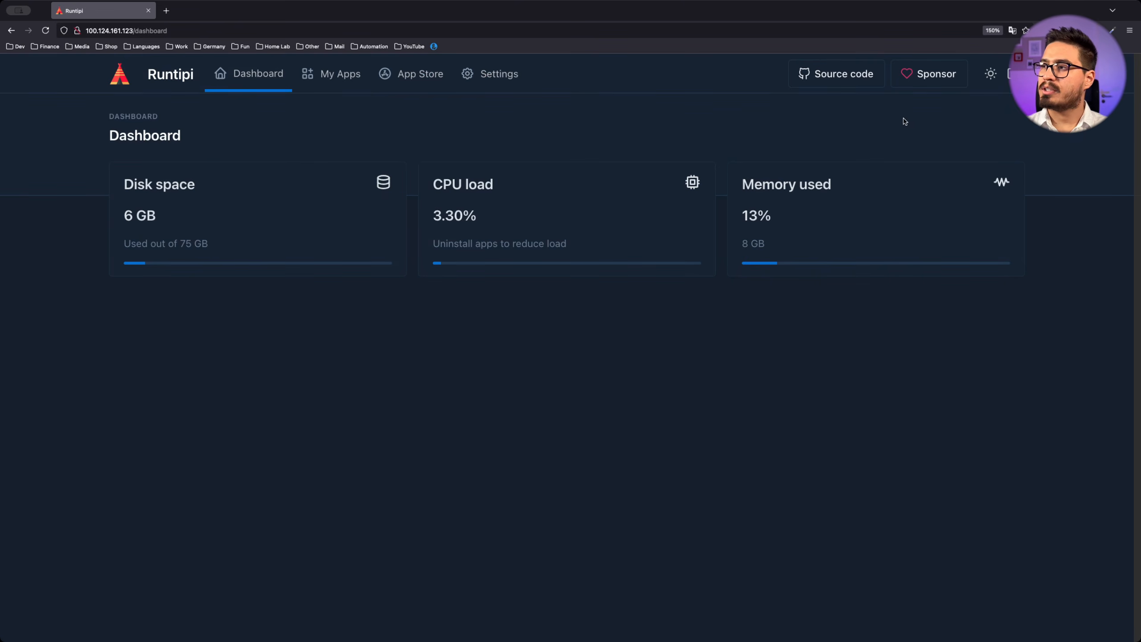
pyautogui.click(496, 77)
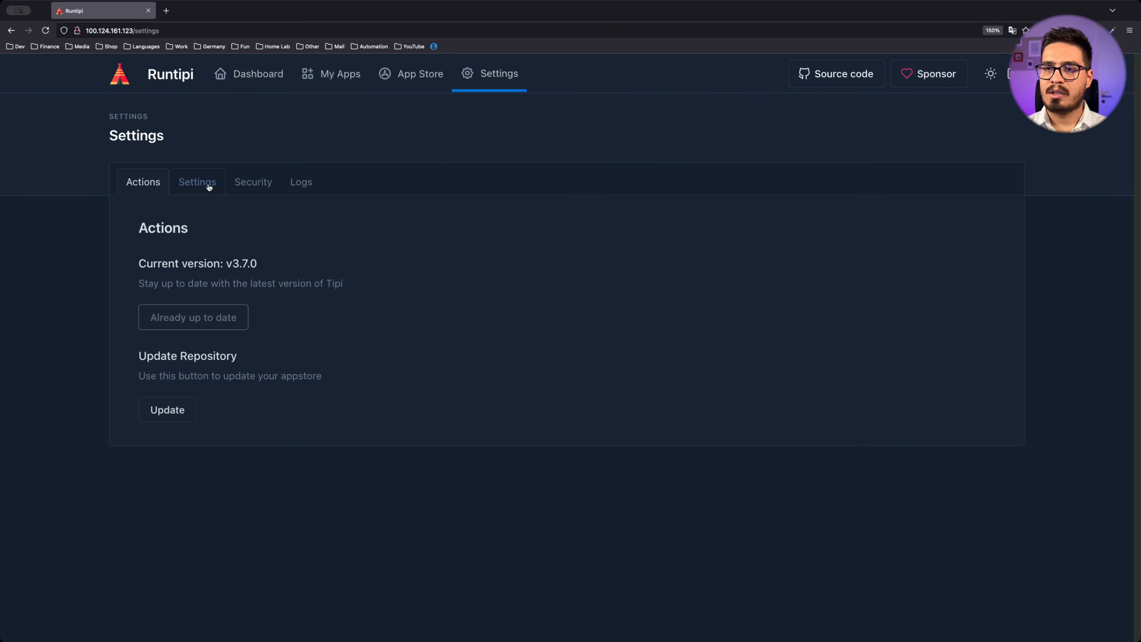
pyautogui.click(208, 185)
pyautogui.click(268, 186)
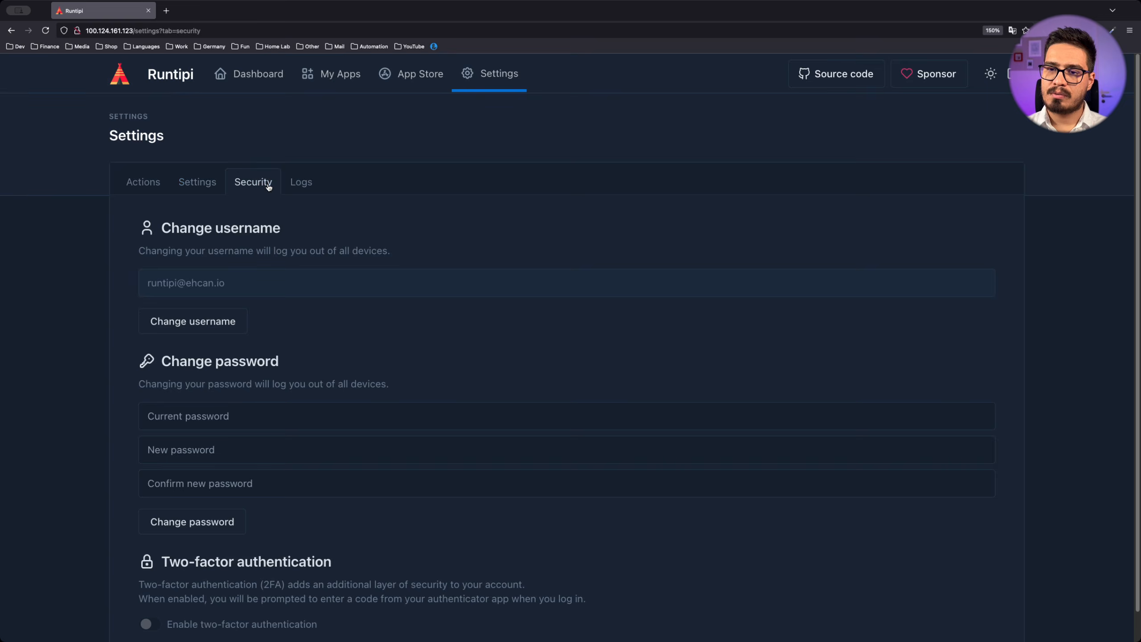
pyautogui.scroll(-1, 311, 311)
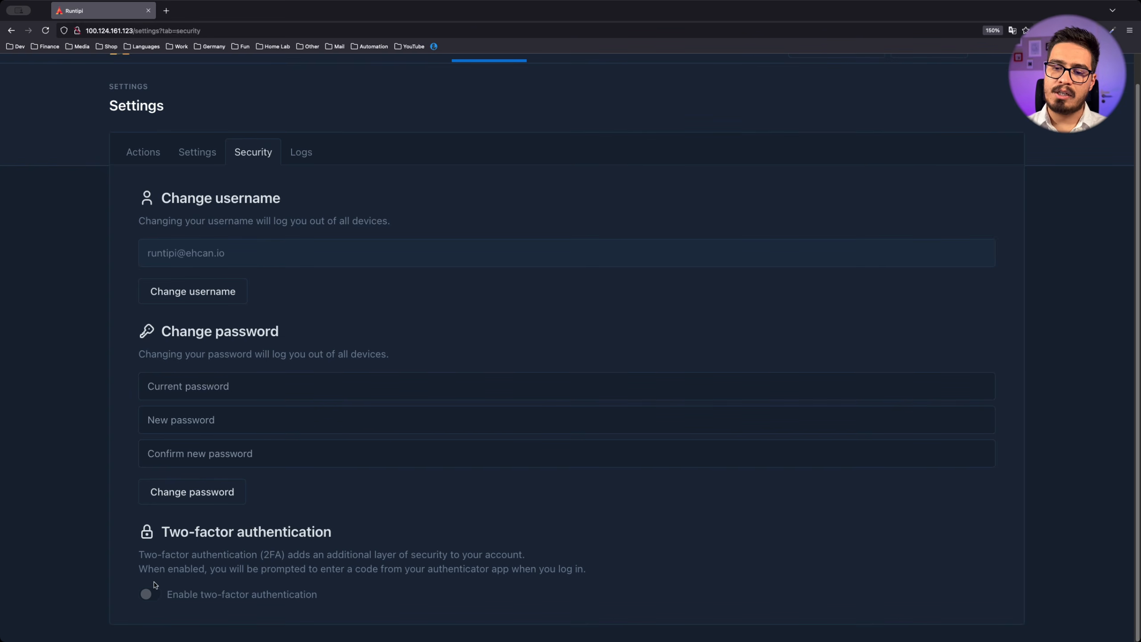
pyautogui.click(149, 595)
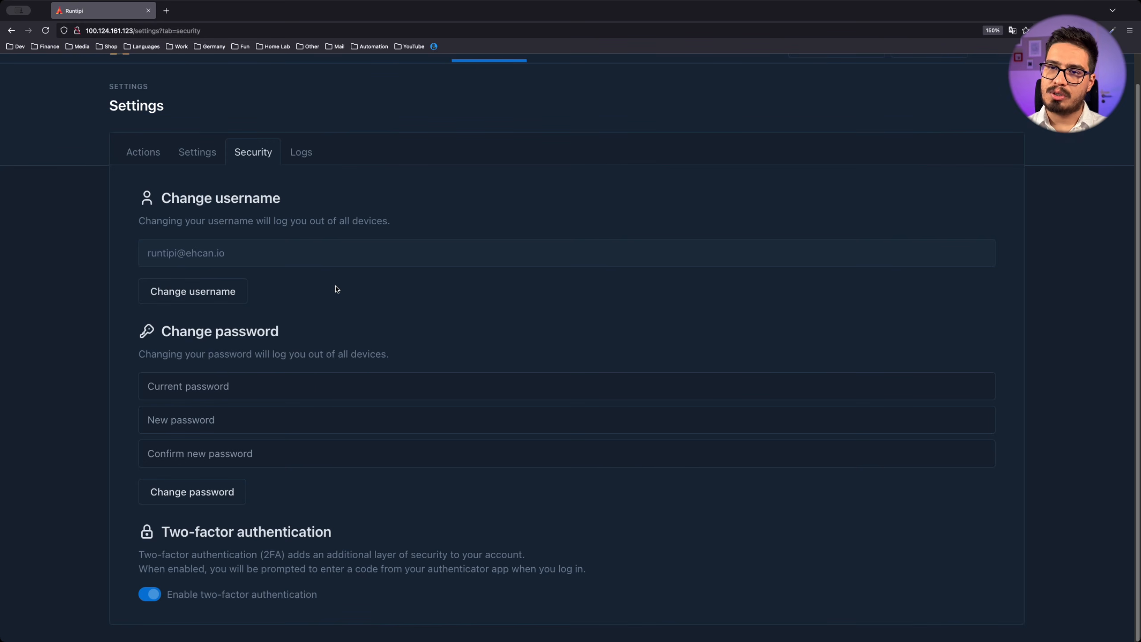
pyautogui.scroll(1, 337, 288)
pyautogui.click(341, 71)
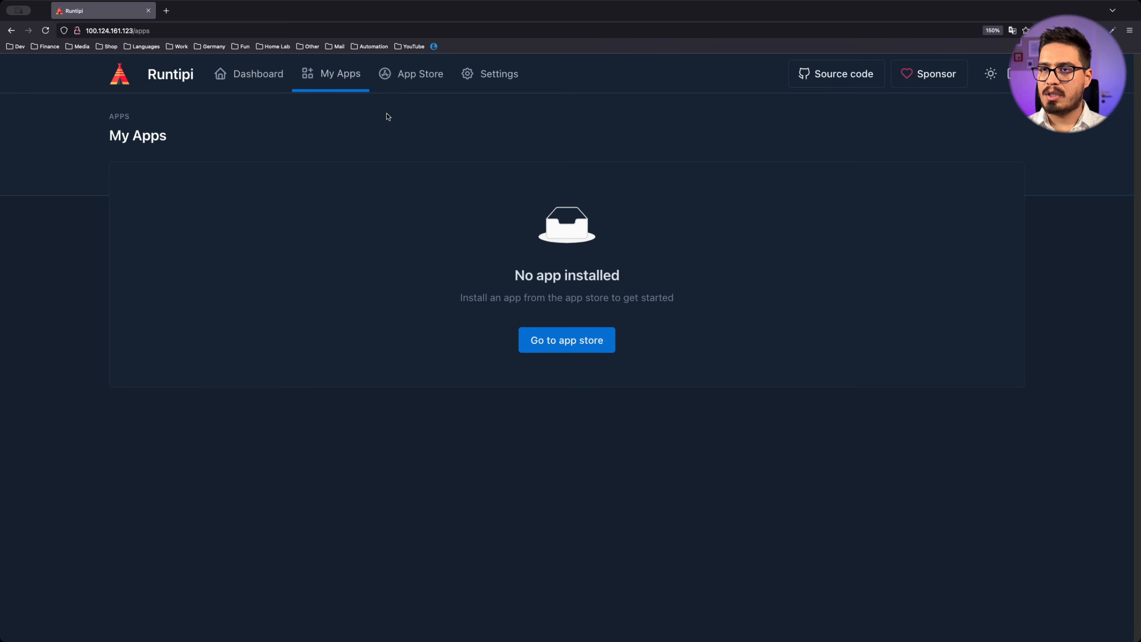
# Install ChangeDetection from the app store with 'Expose app on local network' switched on
pyautogui.click(413, 75)
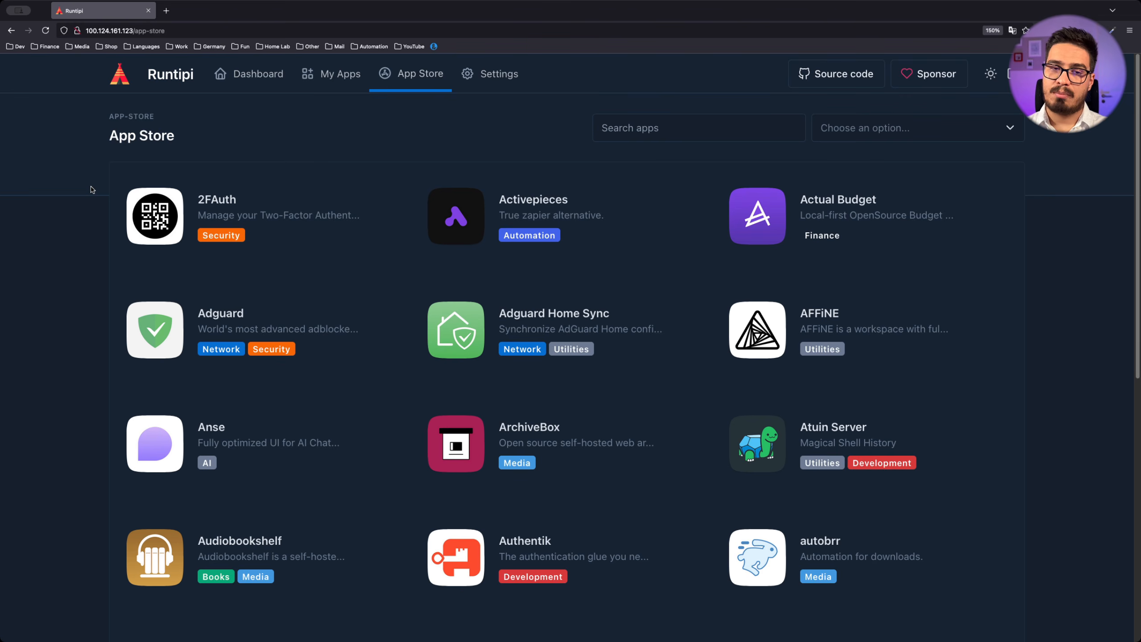
pyautogui.scroll(-10, 94, 198)
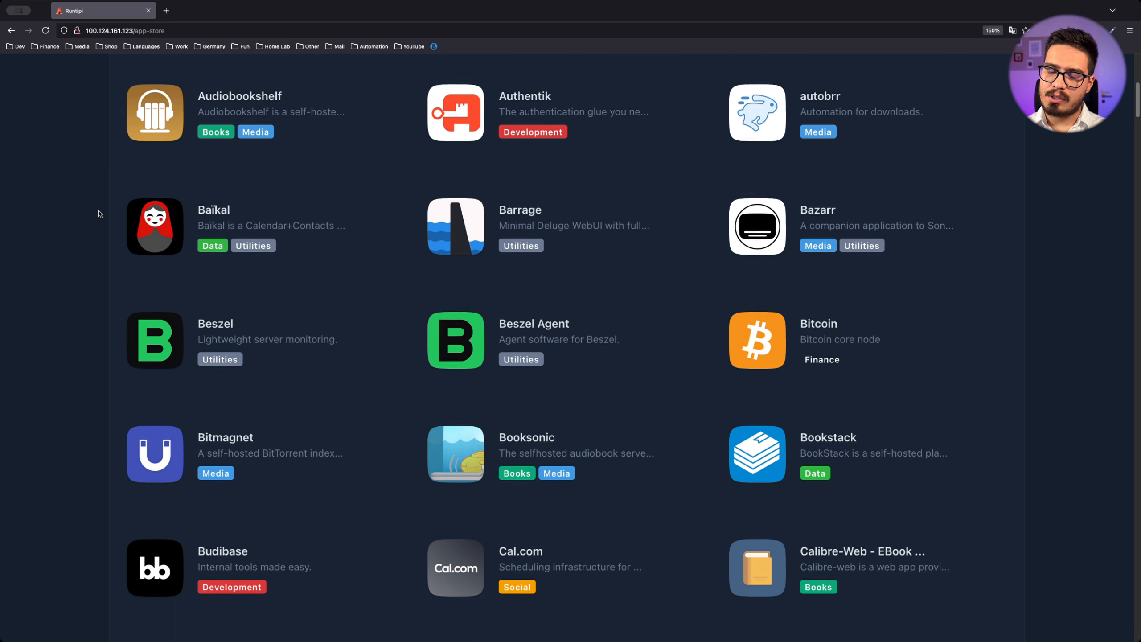
pyautogui.scroll(-7, 97, 214)
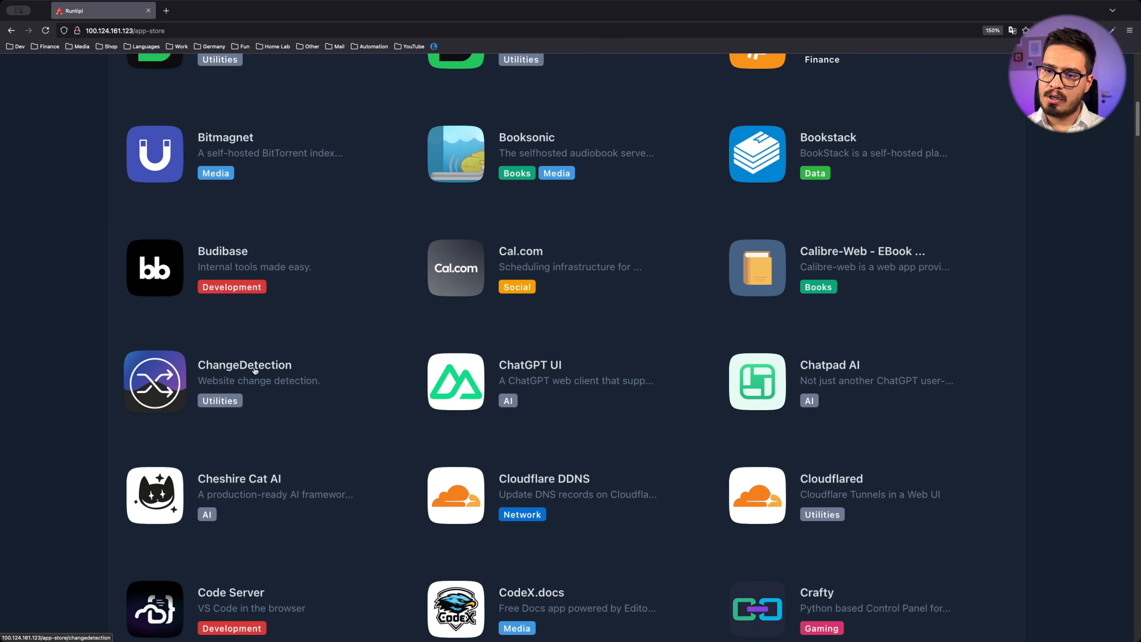
pyautogui.click(253, 369)
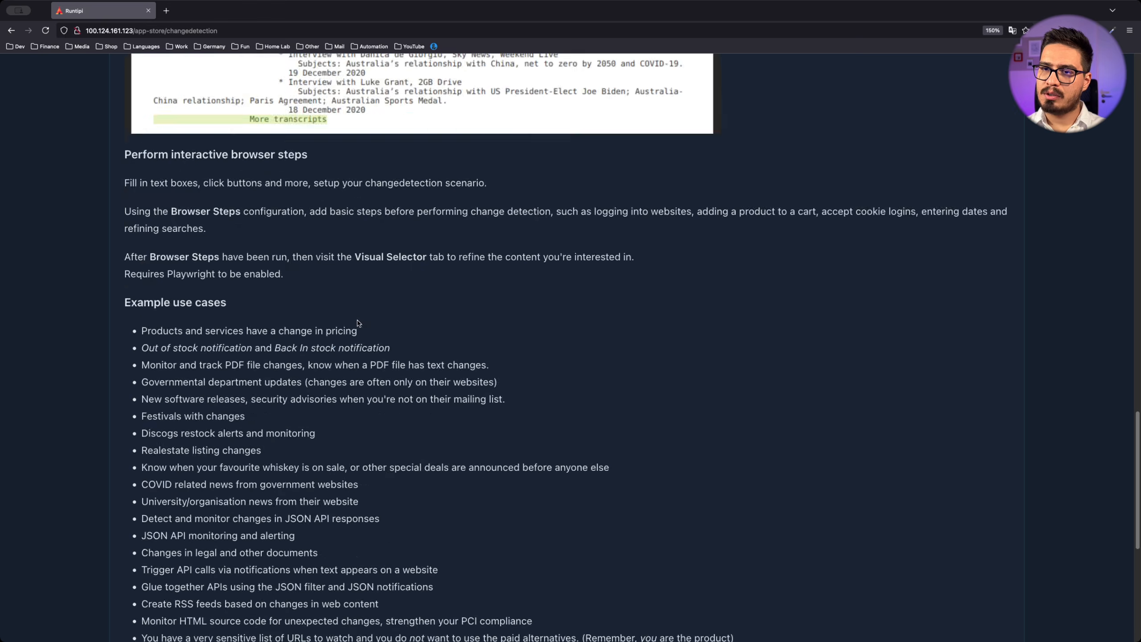
pyautogui.scroll(20, 358, 323)
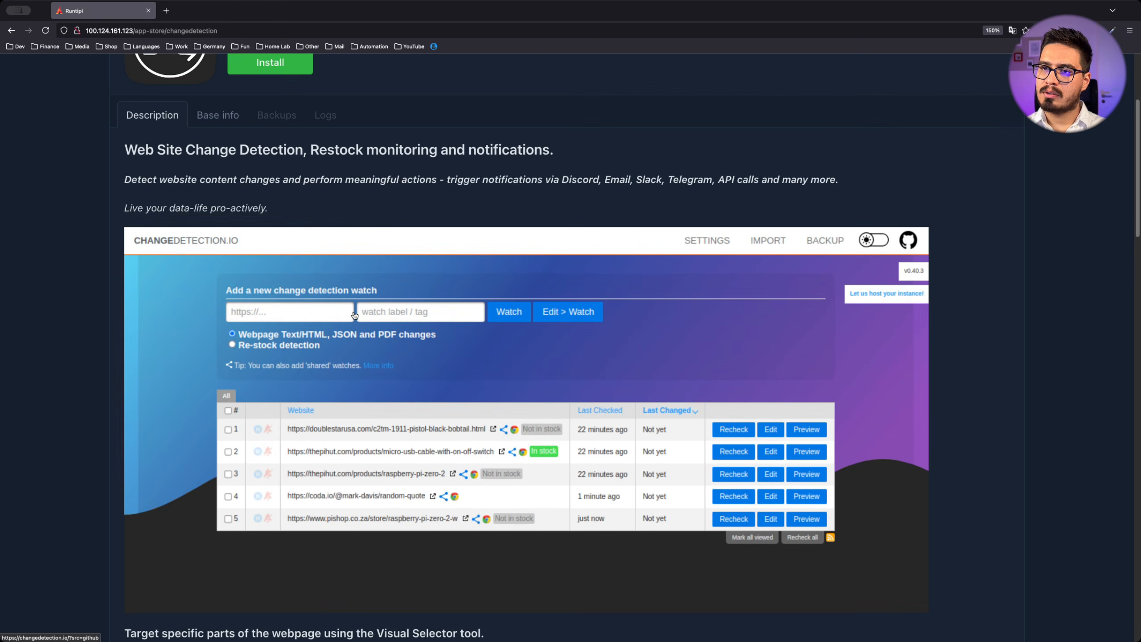
pyautogui.scroll(3, 354, 315)
pyautogui.click(283, 191)
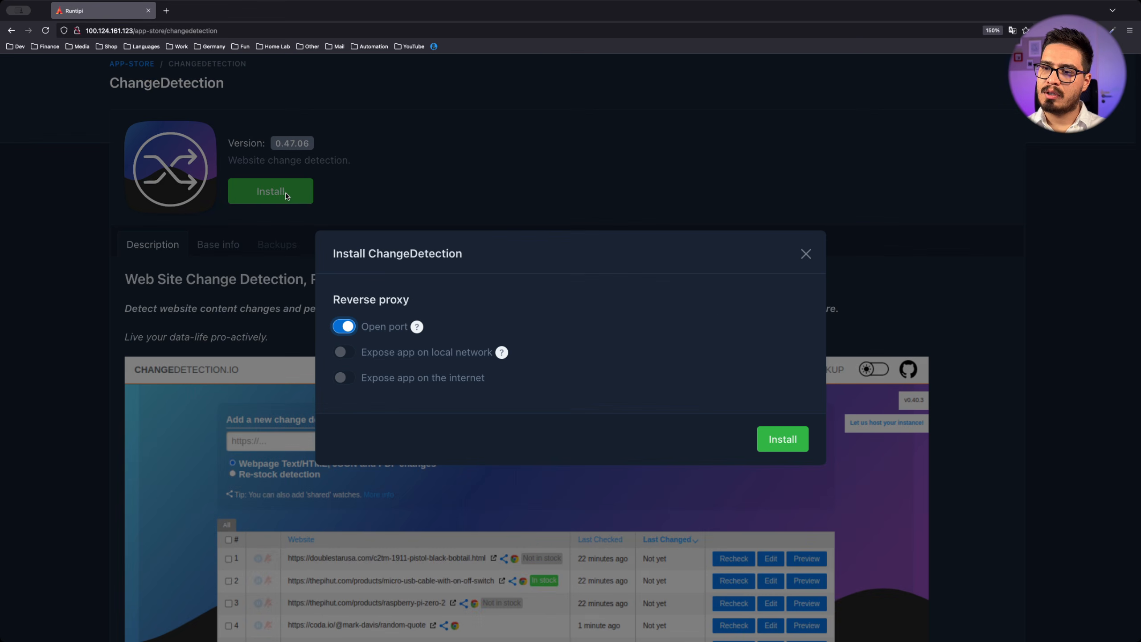
pyautogui.click(345, 353)
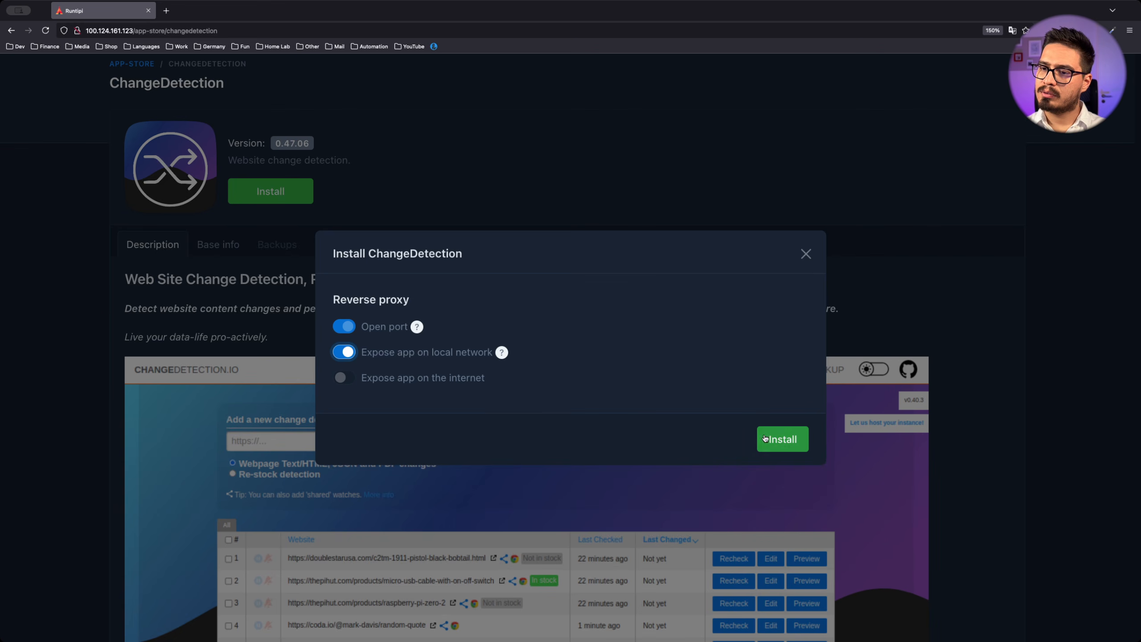
pyautogui.click(784, 440)
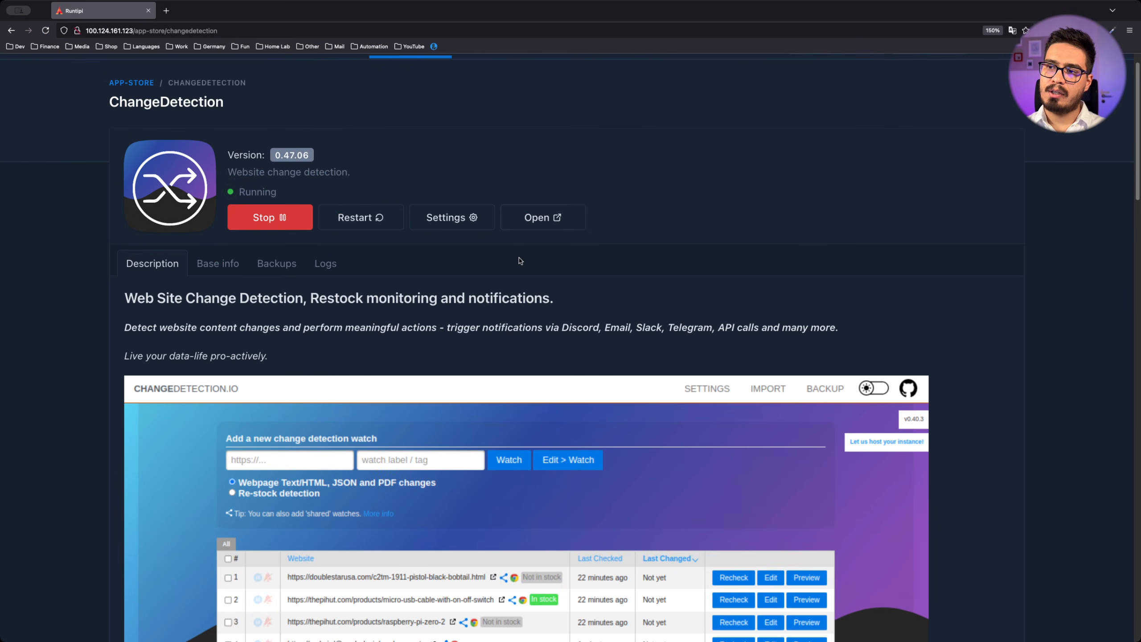
# Open the ChangeDetection dashboard at 100.124.161.123:8257 in a new tab
pyautogui.click(553, 219)
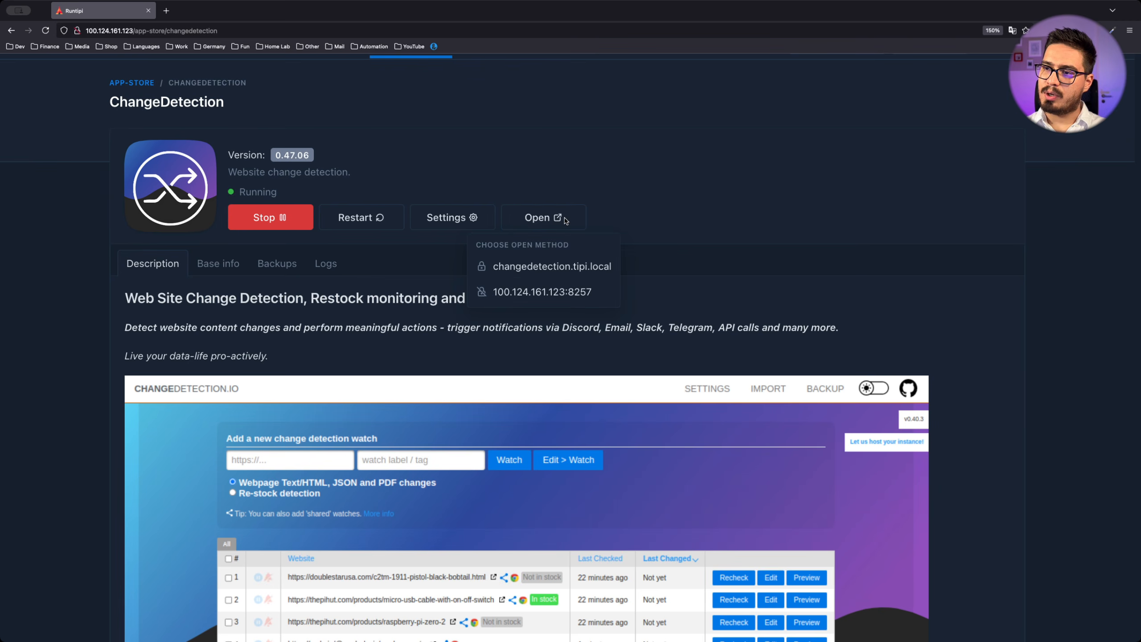
pyautogui.click(532, 295)
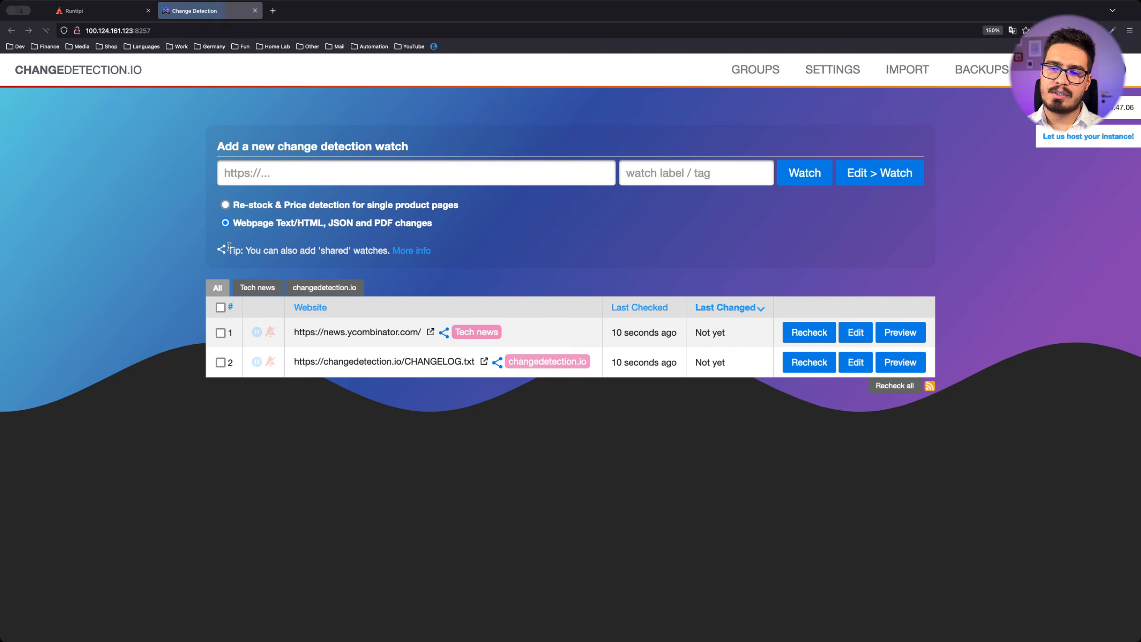
pyautogui.hotkey('ctrl', 'shift', 'Tab')
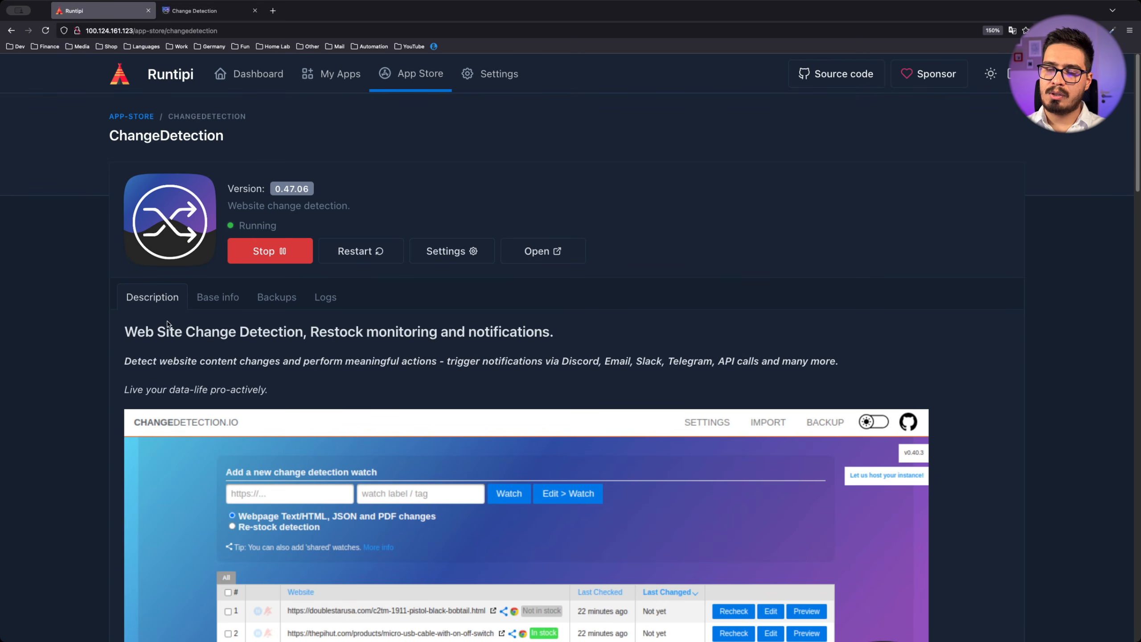
# Review ChangeDetection's base info and source page, its empty backups list and live logs
pyautogui.click(215, 297)
pyautogui.middleClick(151, 355)
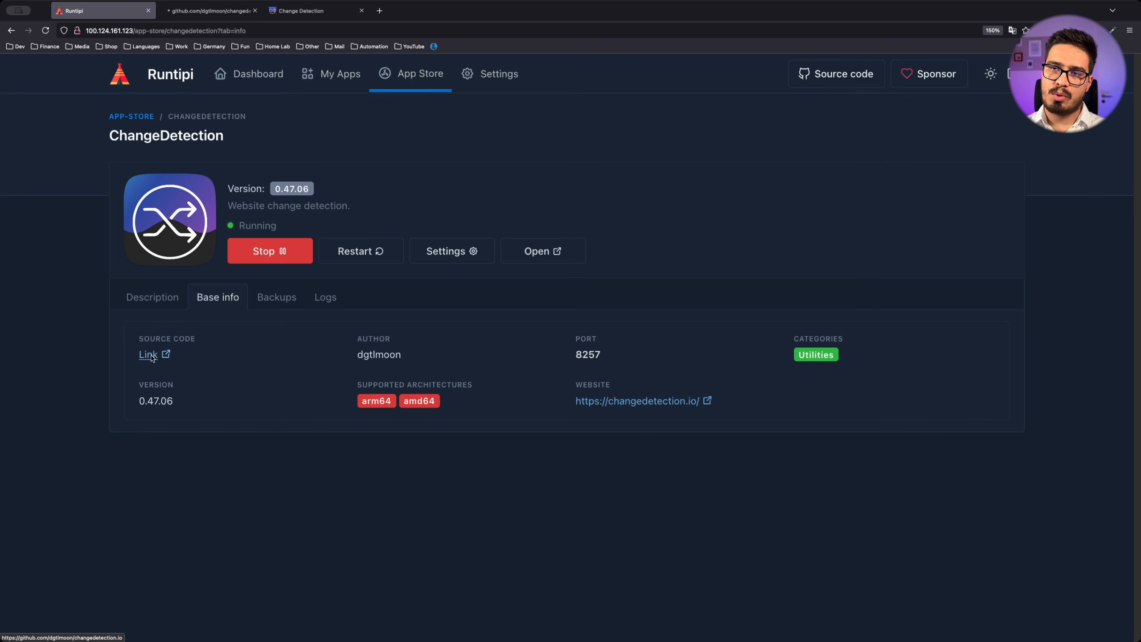
pyautogui.hotkey('ctrl', 'Tab')
pyautogui.hotkey('ctrl', 'w')
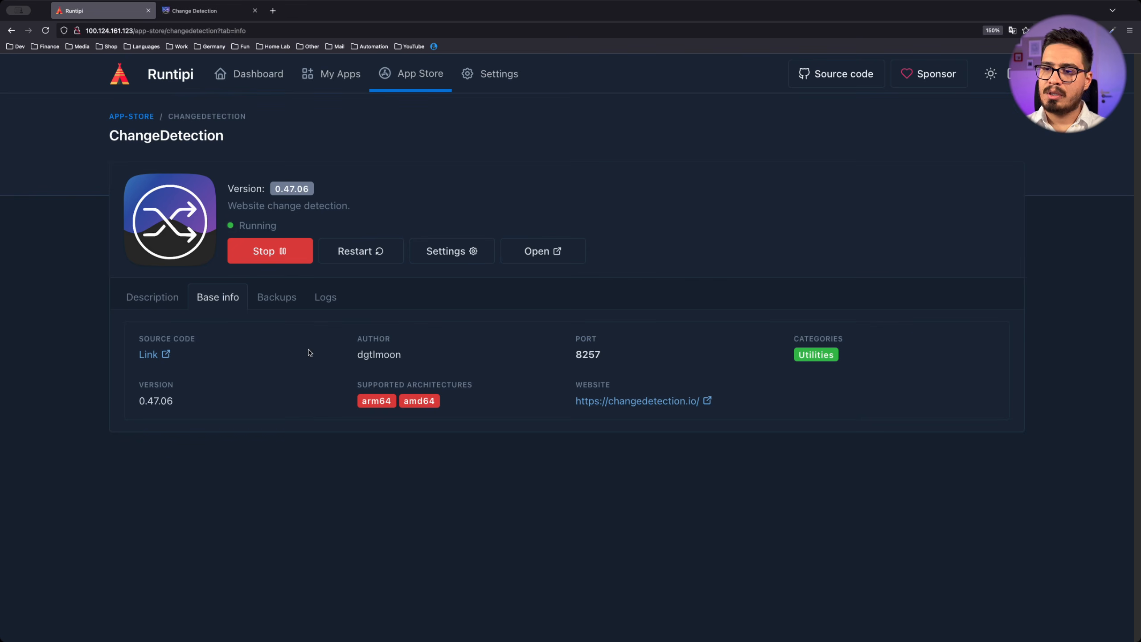
pyautogui.click(277, 297)
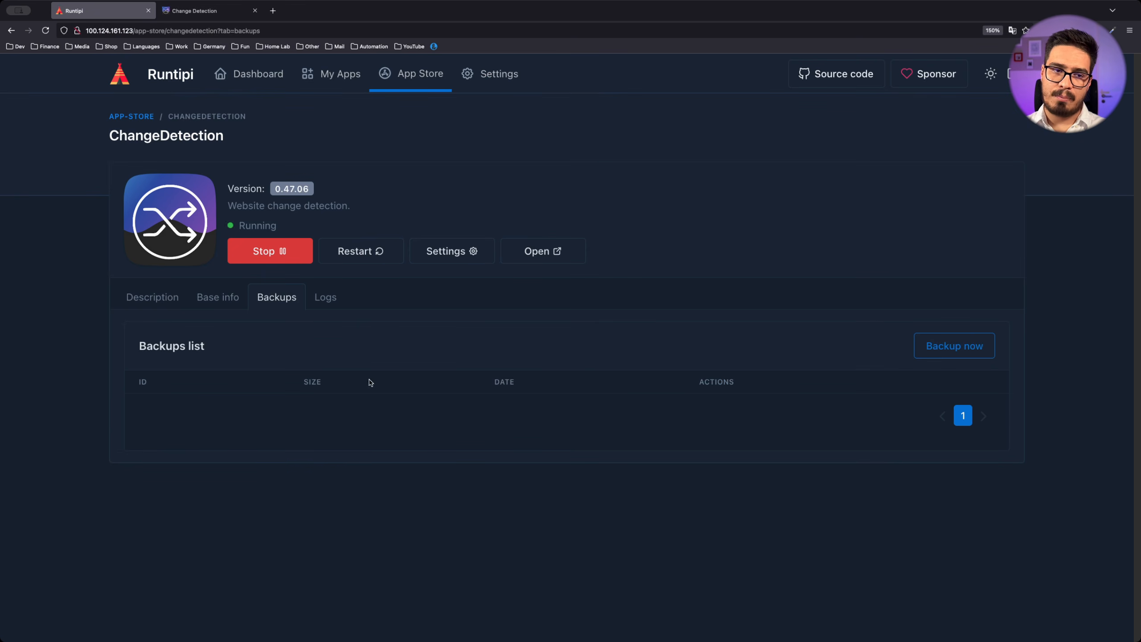
pyautogui.click(325, 298)
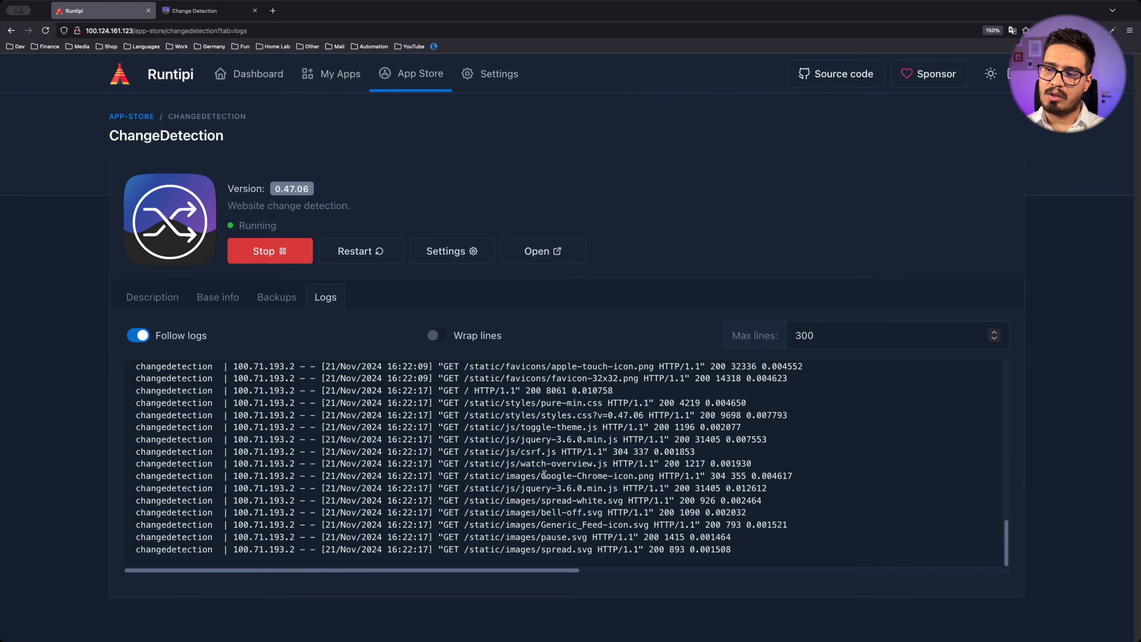
pyautogui.scroll(1, 721, 537)
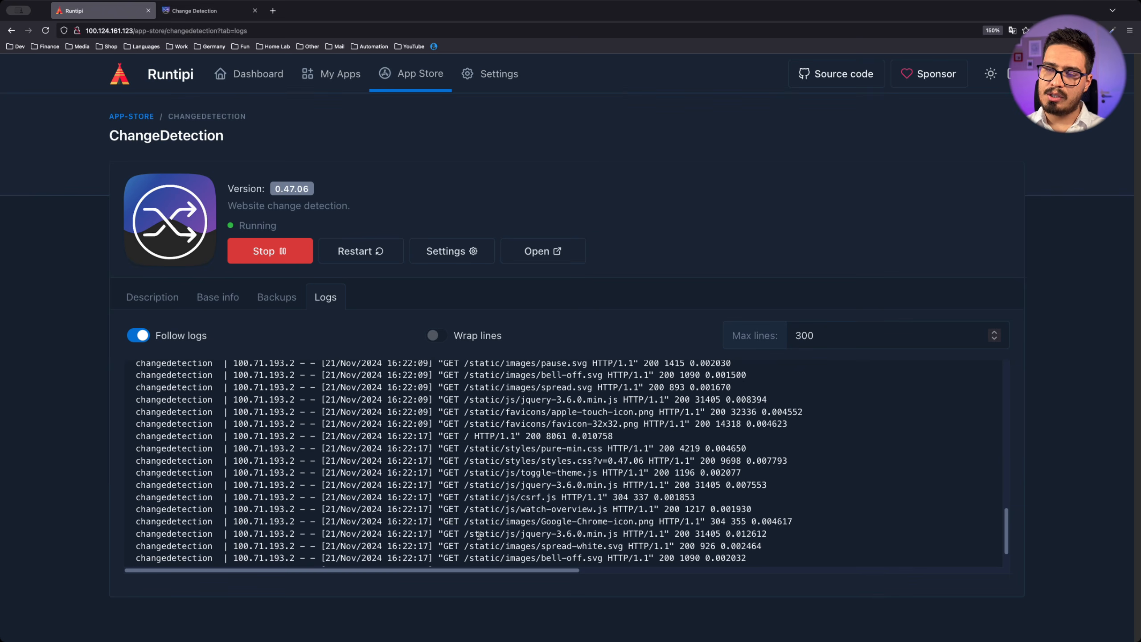
# Search the App Store for 'uptime' and install Uptime Kuma
pyautogui.click(399, 81)
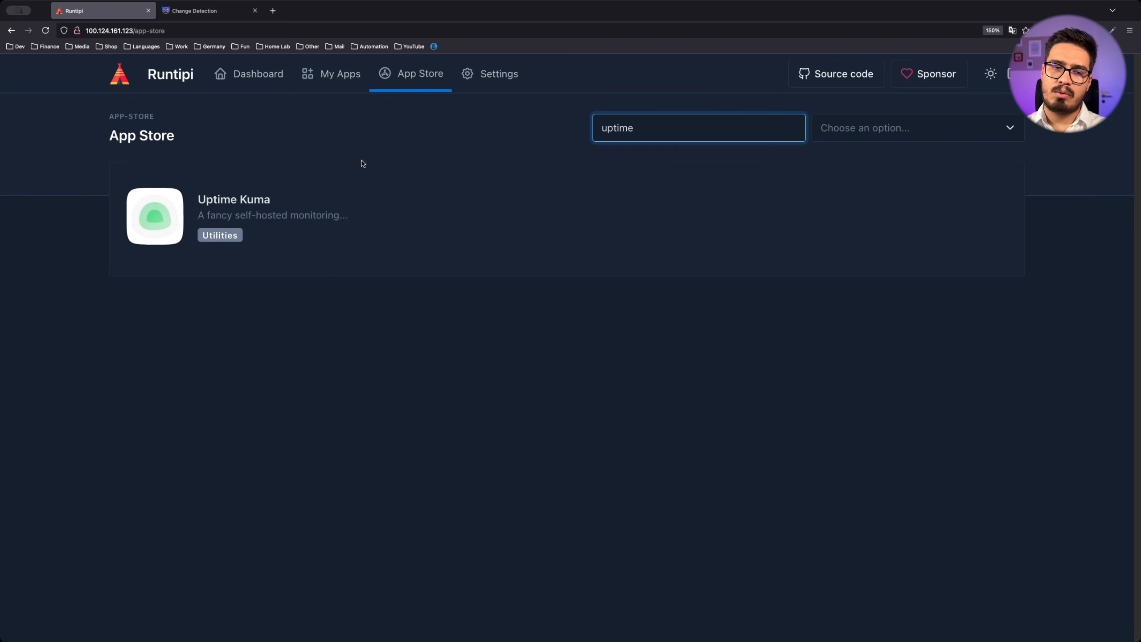
pyautogui.press('super+a')
pyautogui.press('BackSpace')
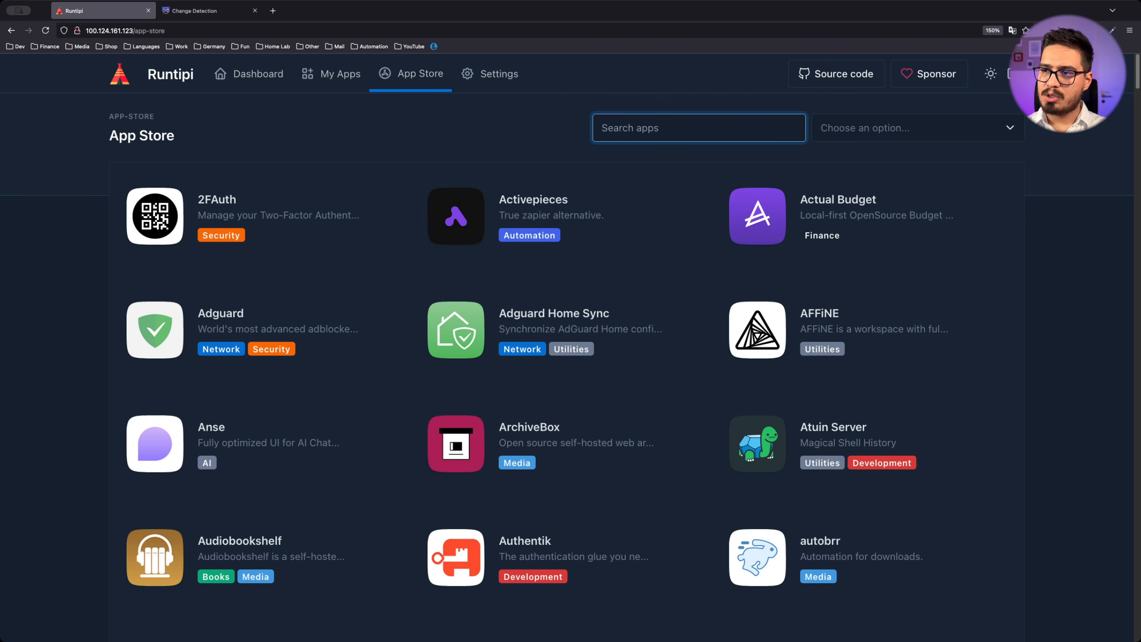
pyautogui.write('uptime')
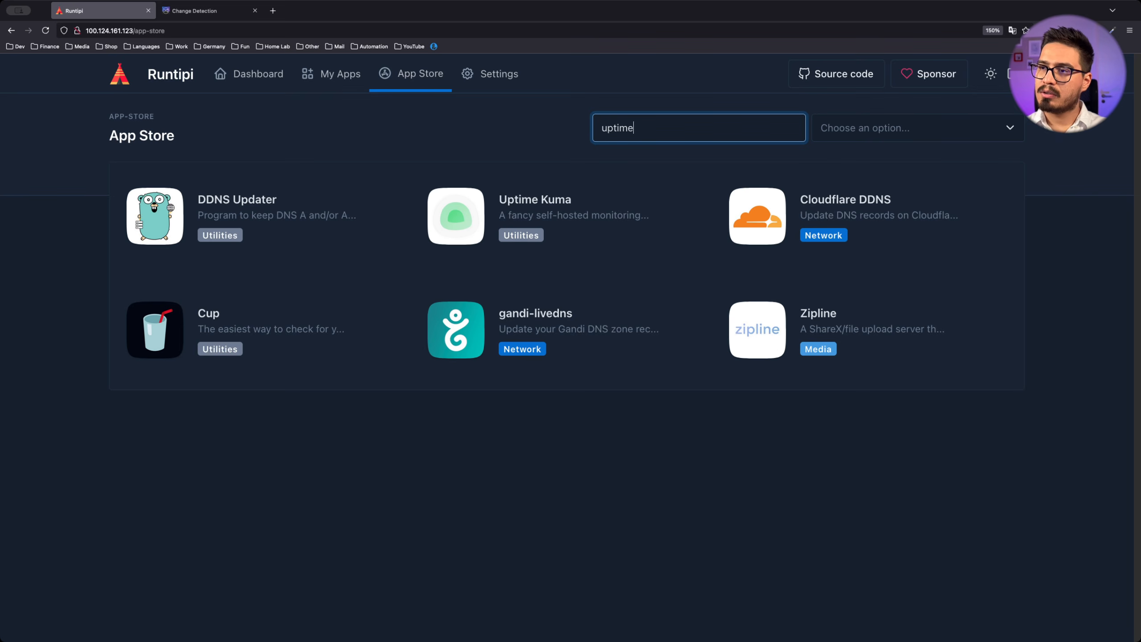
pyautogui.click(246, 217)
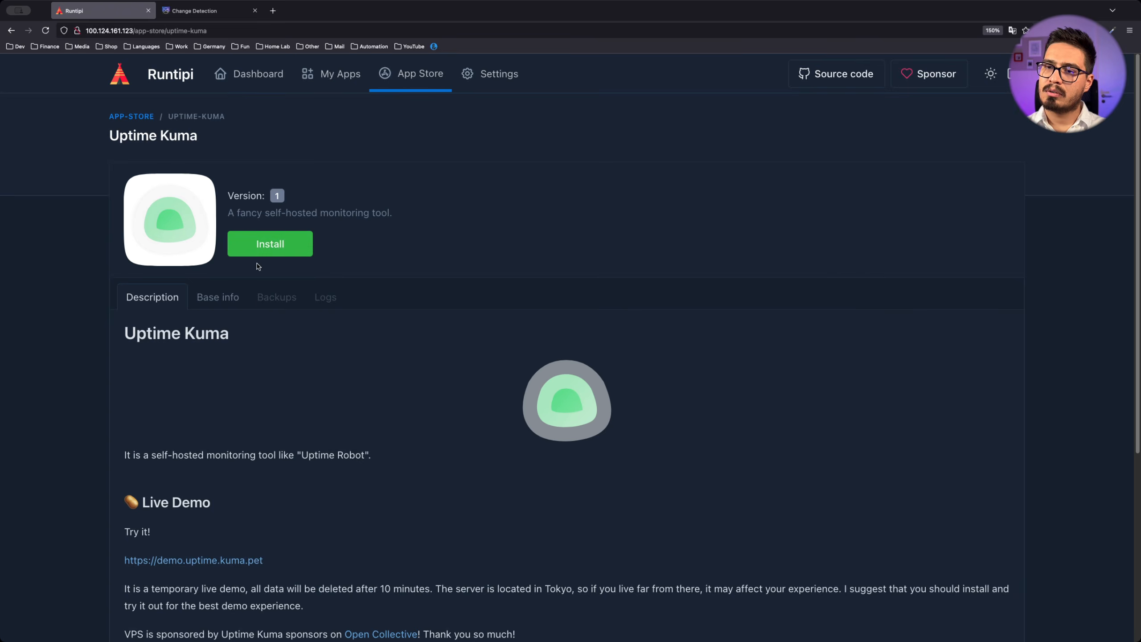
pyautogui.click(278, 252)
pyautogui.click(793, 418)
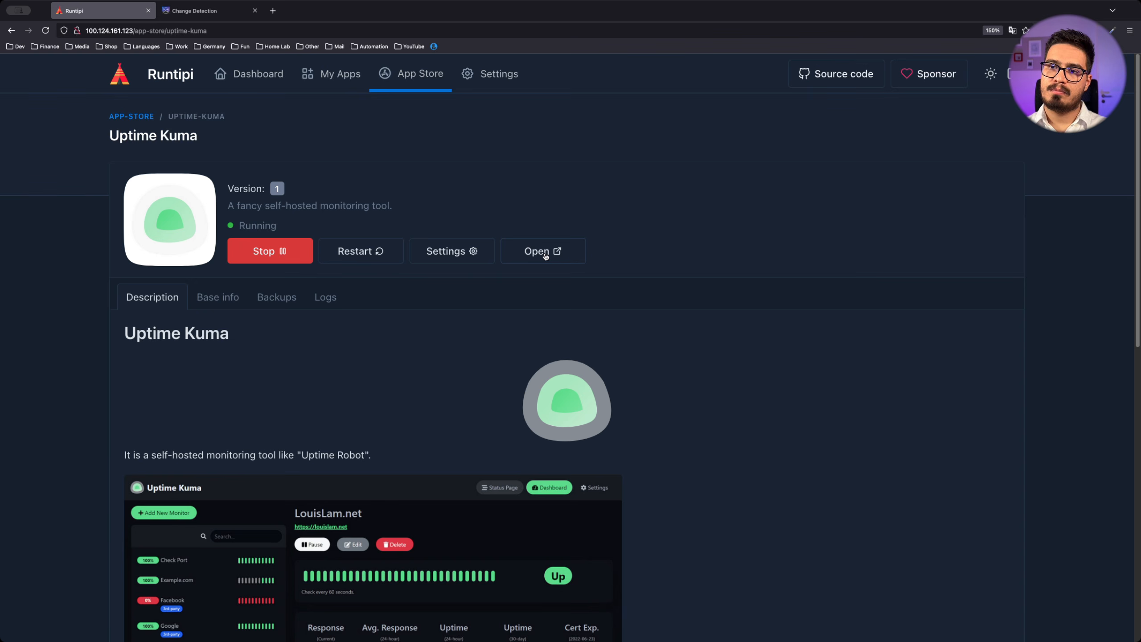
# Open Uptime Kuma at 100.124.161.123:8125 in a new tab, then return to Runtipi
pyautogui.click(545, 254)
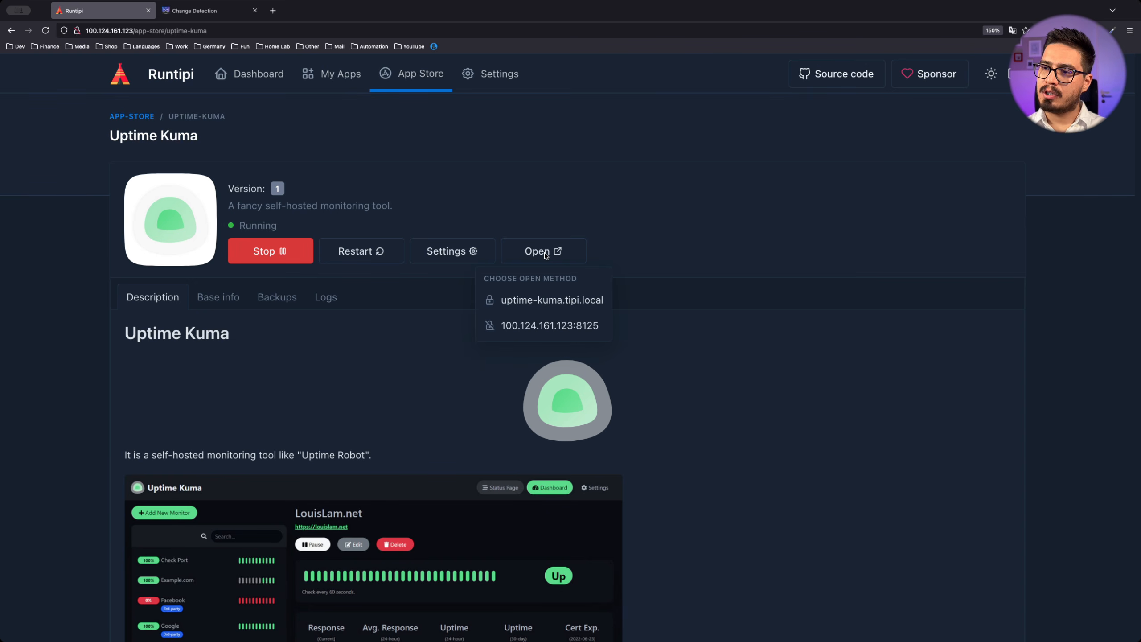
pyautogui.click(576, 330)
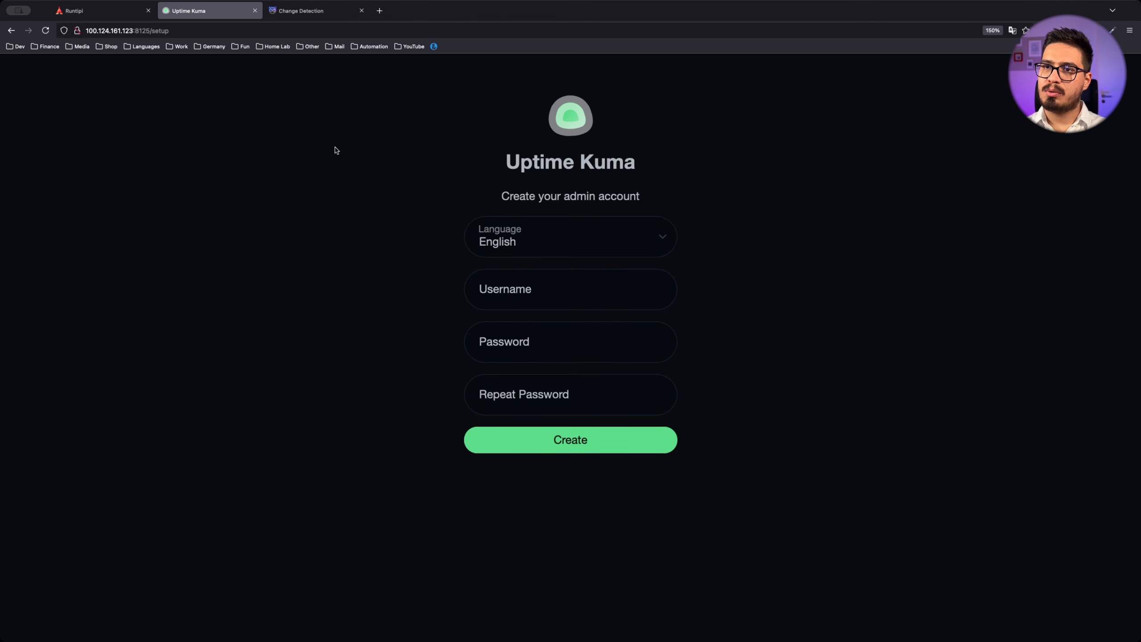
pyautogui.hotkey('ctrl', 'shift', 'Tab')
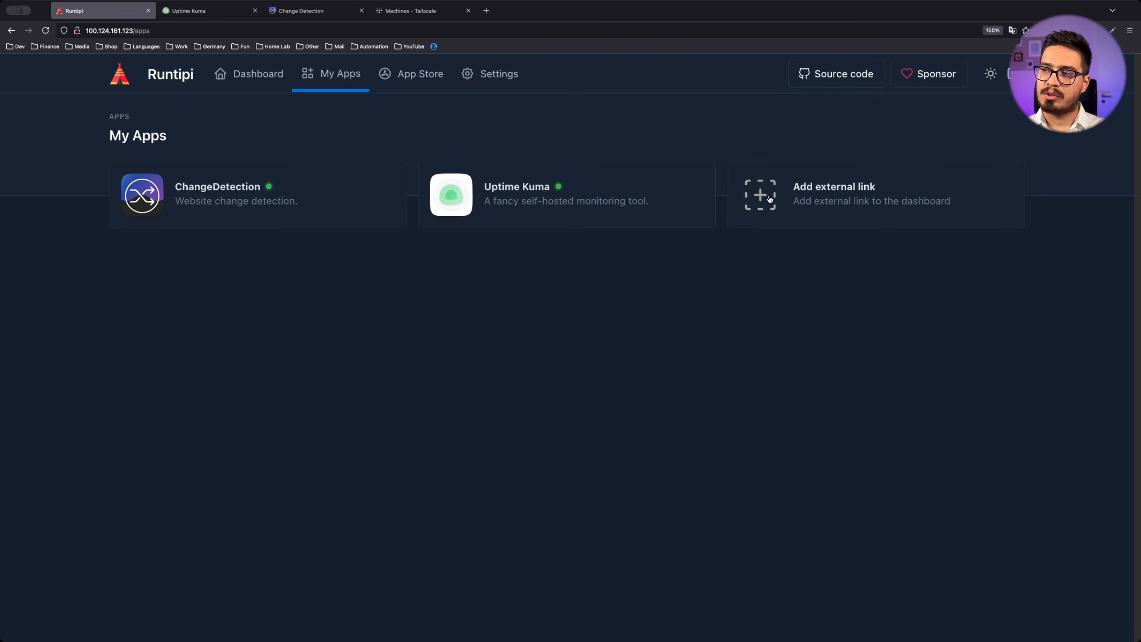
# Add a 'Tailscale' external link to the Tailscale machines page and verify it opens
pyautogui.click(770, 198)
pyautogui.click(534, 383)
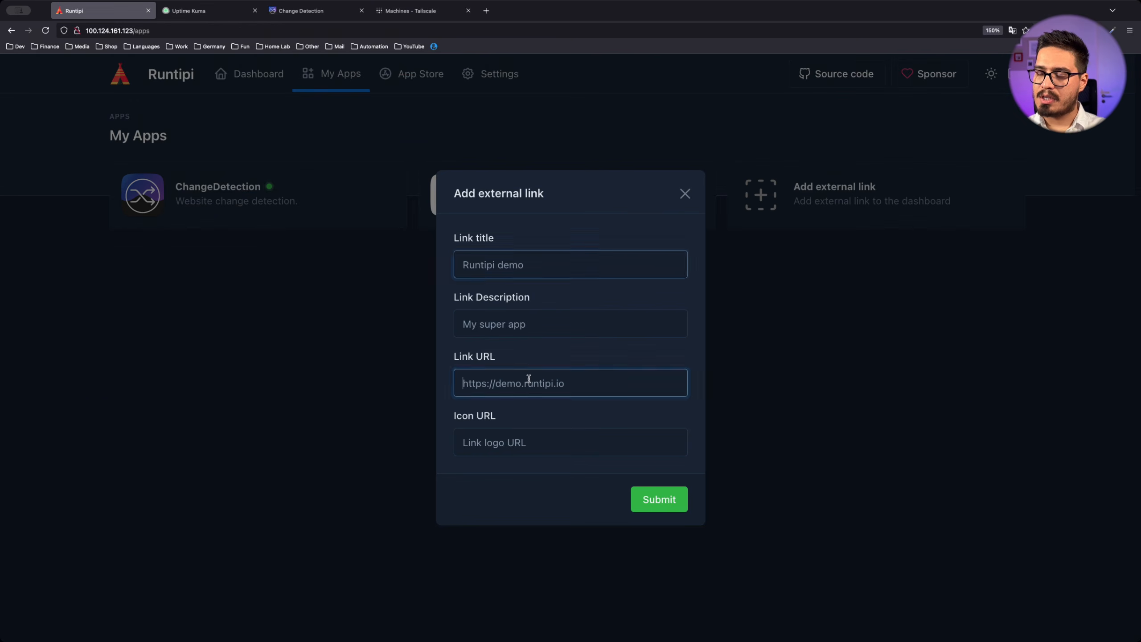
pyautogui.write('https://login.tailscale.com/admin/machines')
pyautogui.click(533, 270)
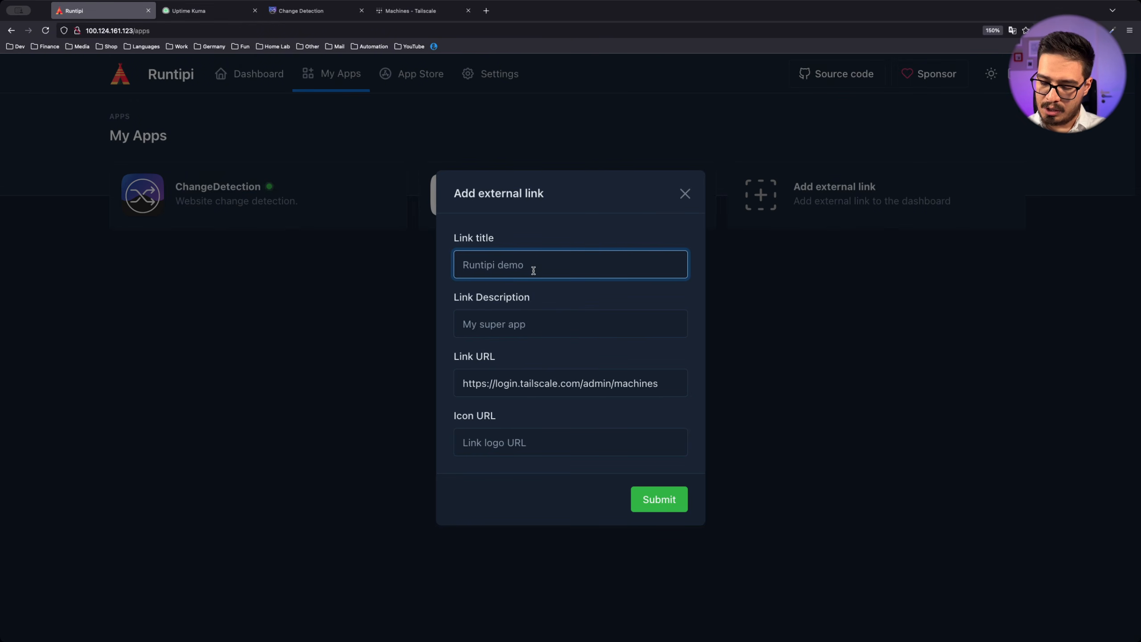
pyautogui.write('Tailscale')
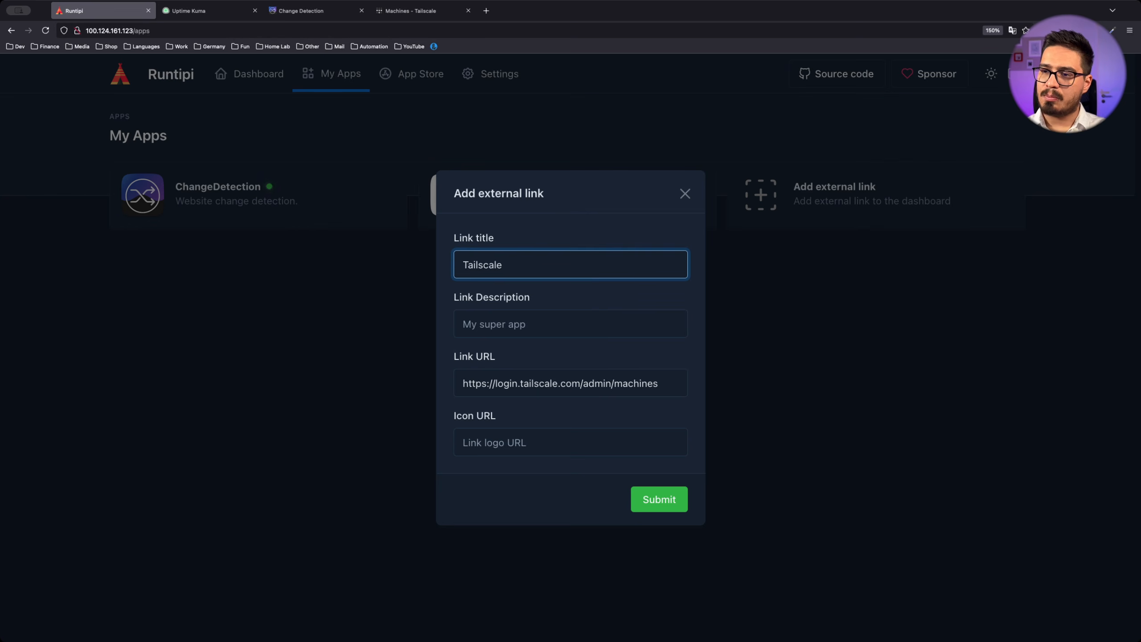
pyautogui.click(659, 499)
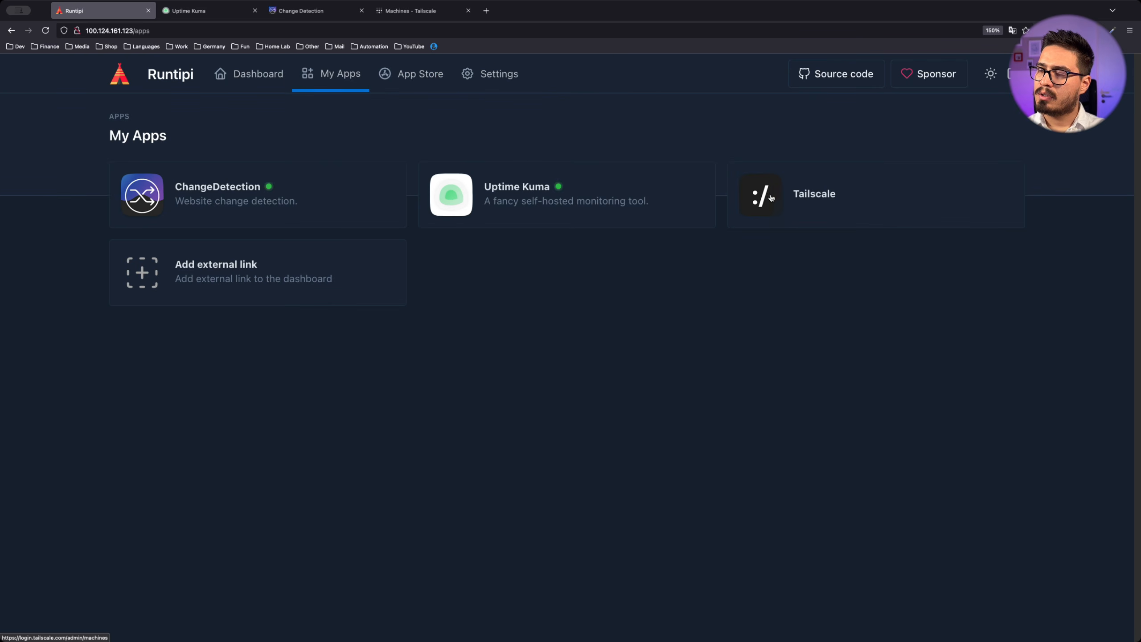
pyautogui.click(812, 196)
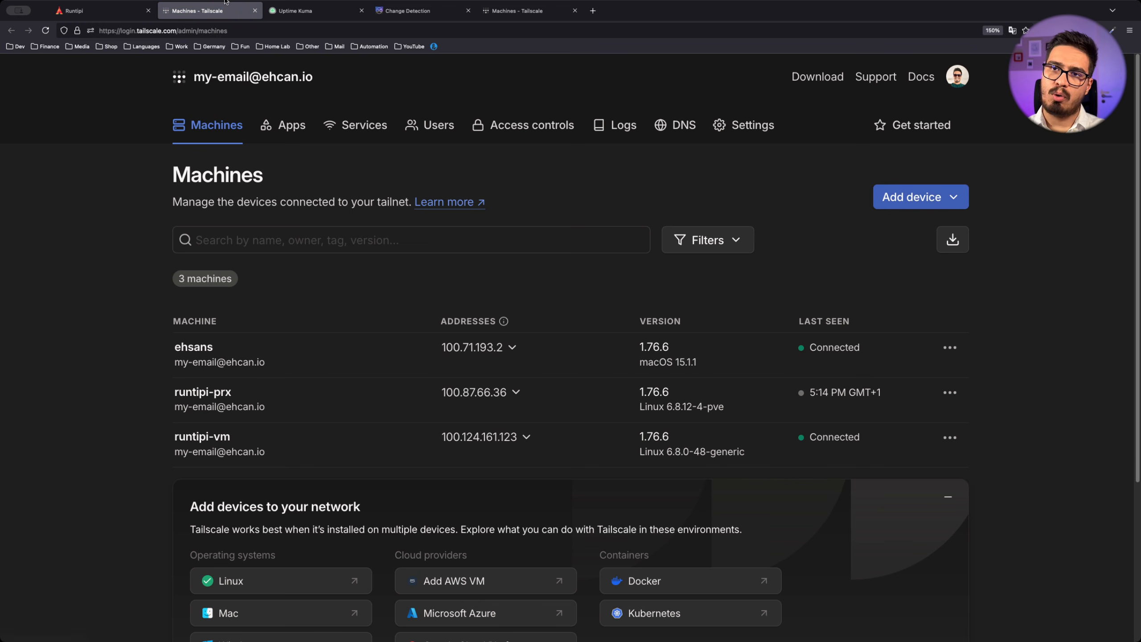
pyautogui.middleClick(203, 14)
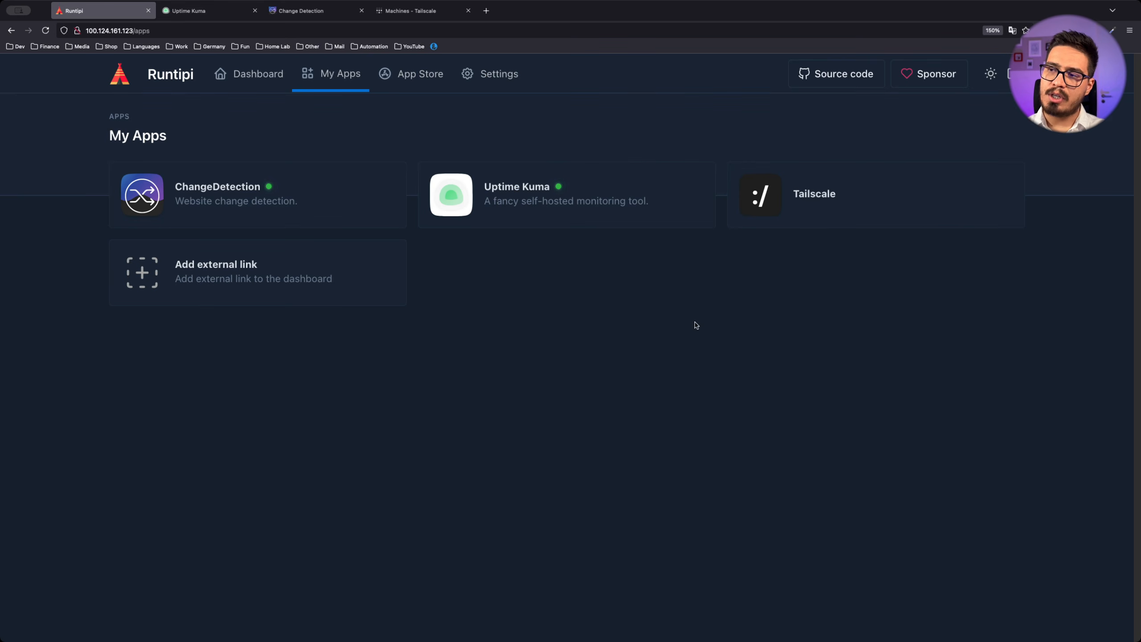